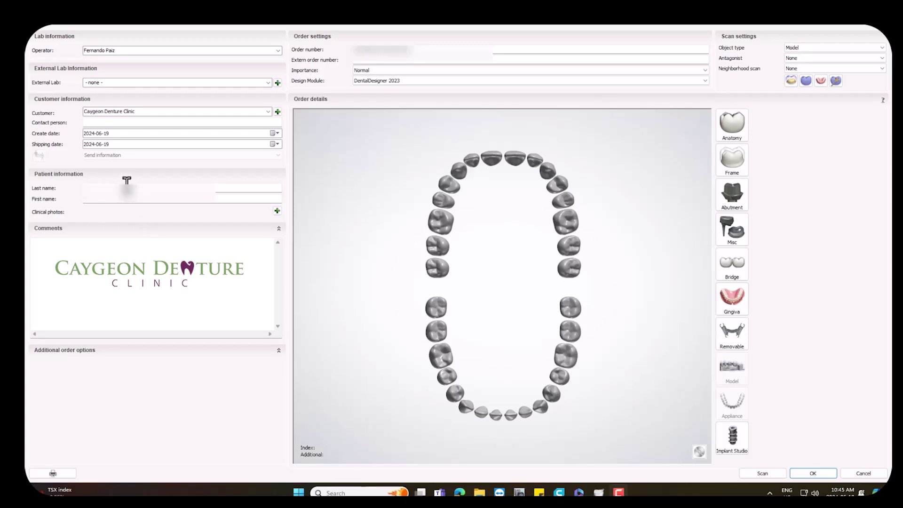
Enter the patient's surname and mark two upper-right back teeth on the tooth chart.
left_click(127, 186)
type("Sm")
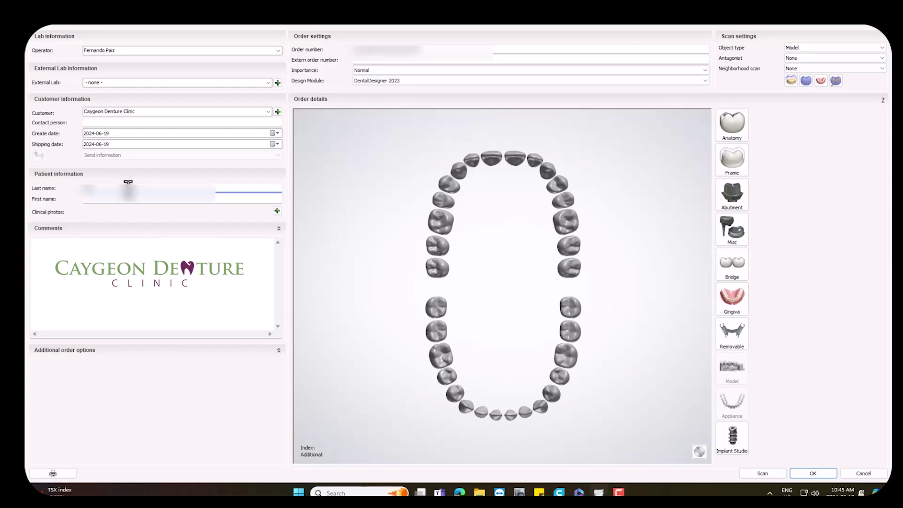
key("Tab")
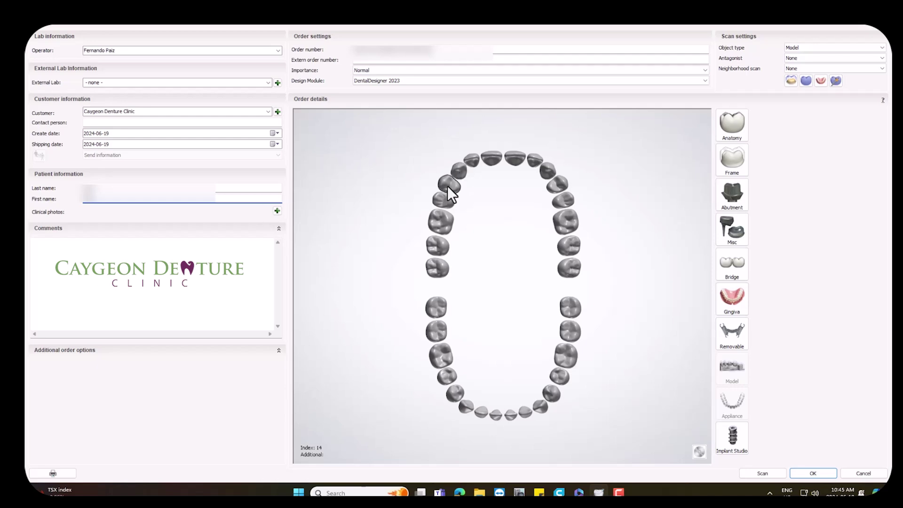
left_click_drag(447, 185, 444, 198)
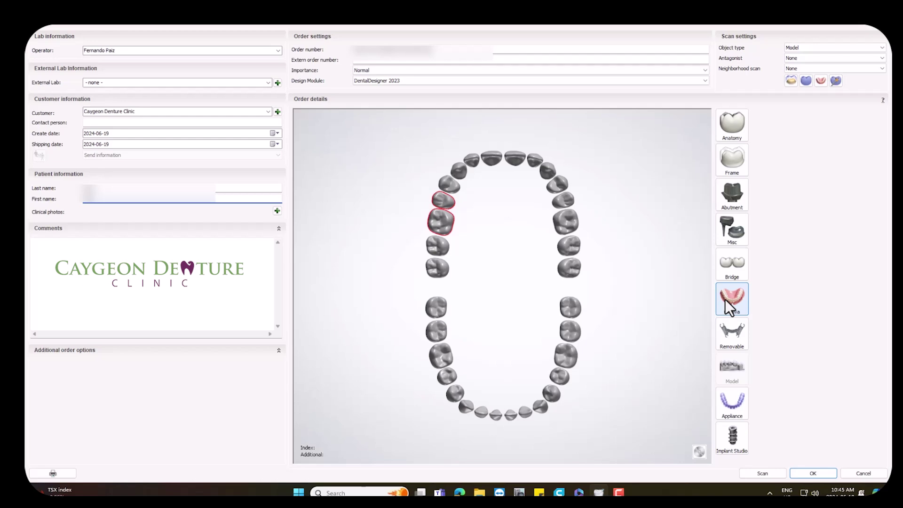
Add tooth 14 and give the teeth Ivoclar Ivotion Base gingiva, colour preference, made by Raw STL Mill.
left_click(450, 184)
left_click(736, 294)
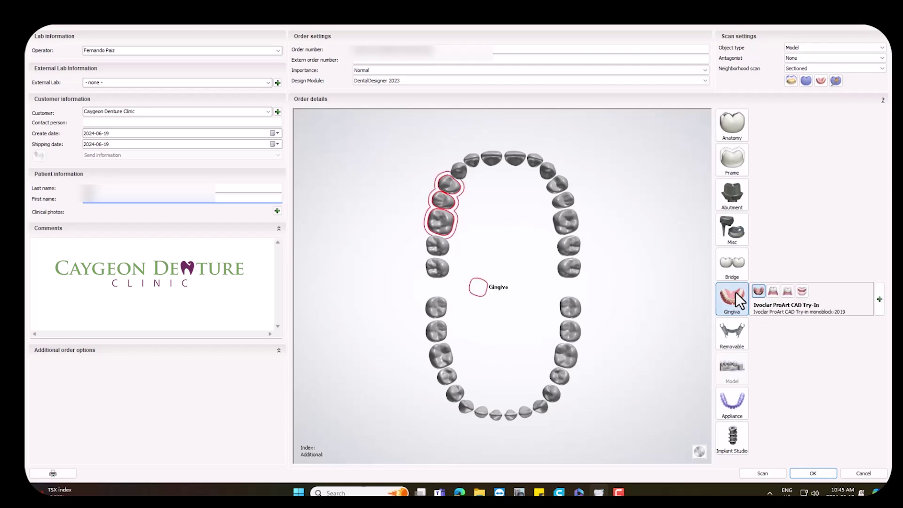
left_click(854, 301)
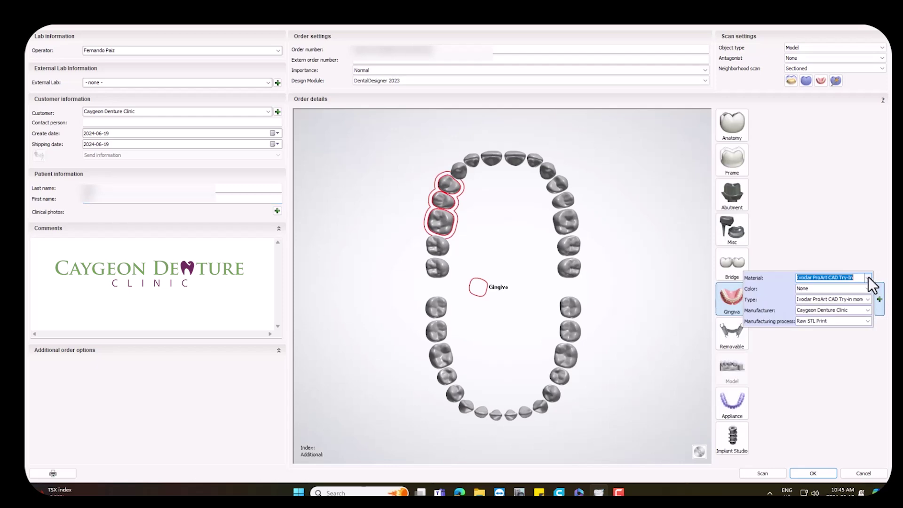
left_click(867, 277)
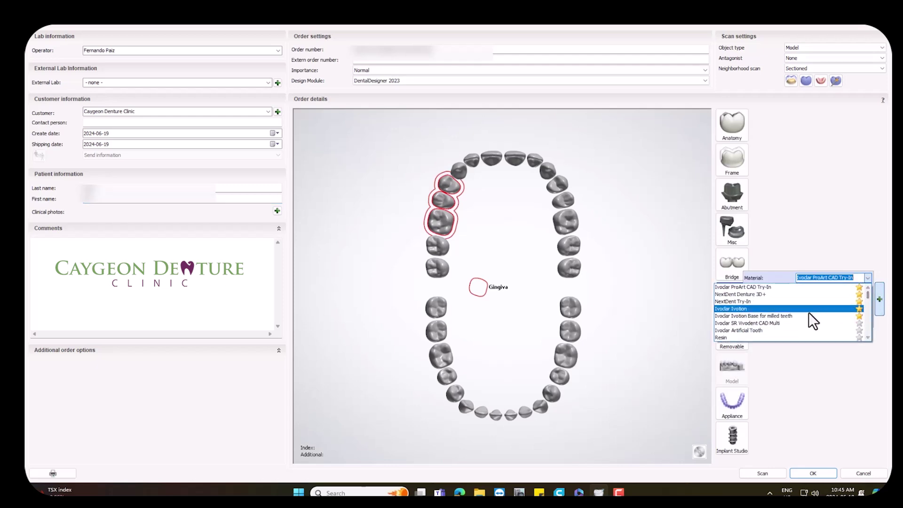
left_click(802, 316)
left_click(866, 289)
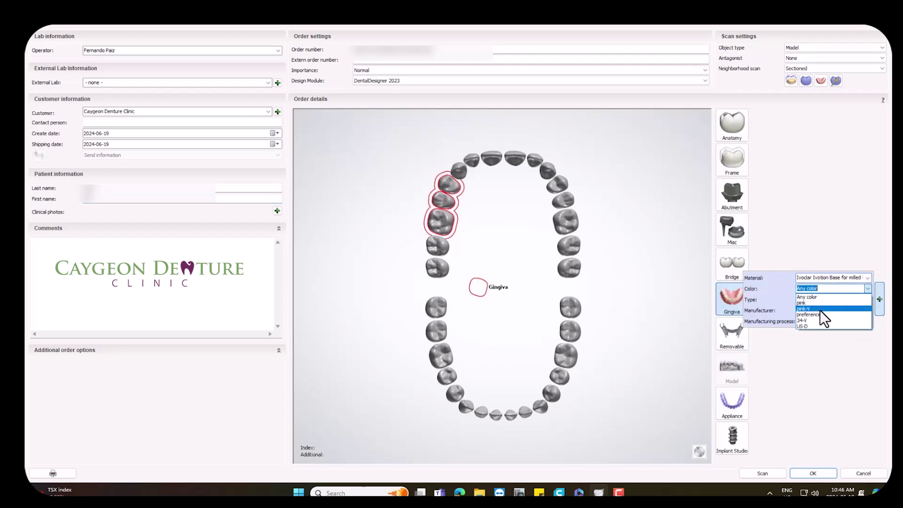
left_click(817, 313)
left_click(868, 321)
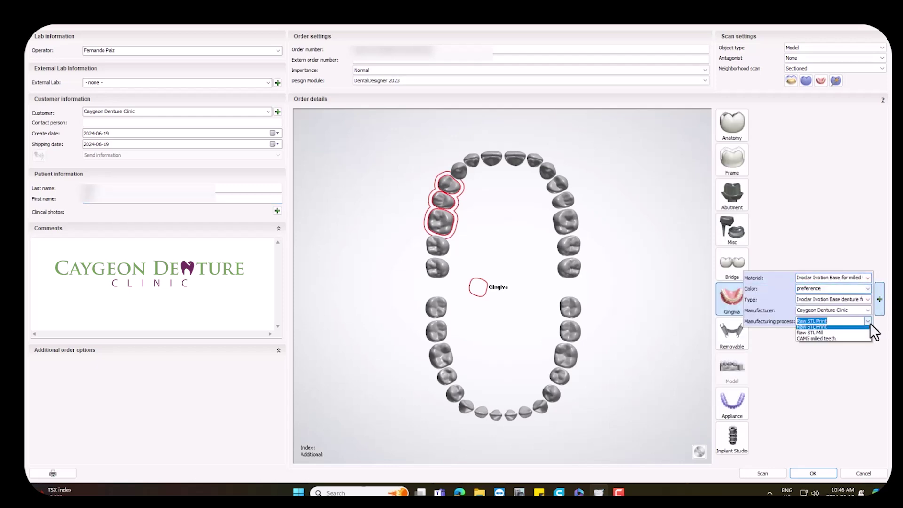
left_click(825, 335)
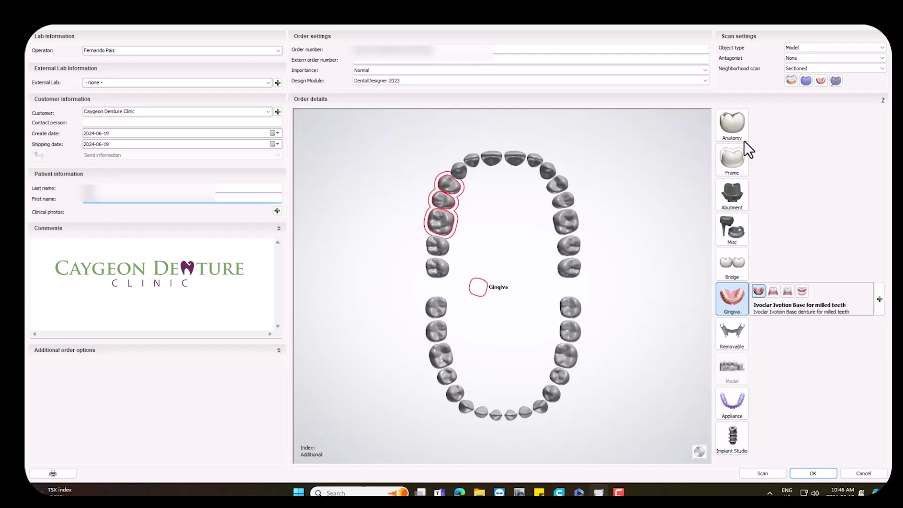
Make the teeth Ivoclar Artificial Tooth via Raw STL Mill, joined by a connector bridge.
left_click(763, 127)
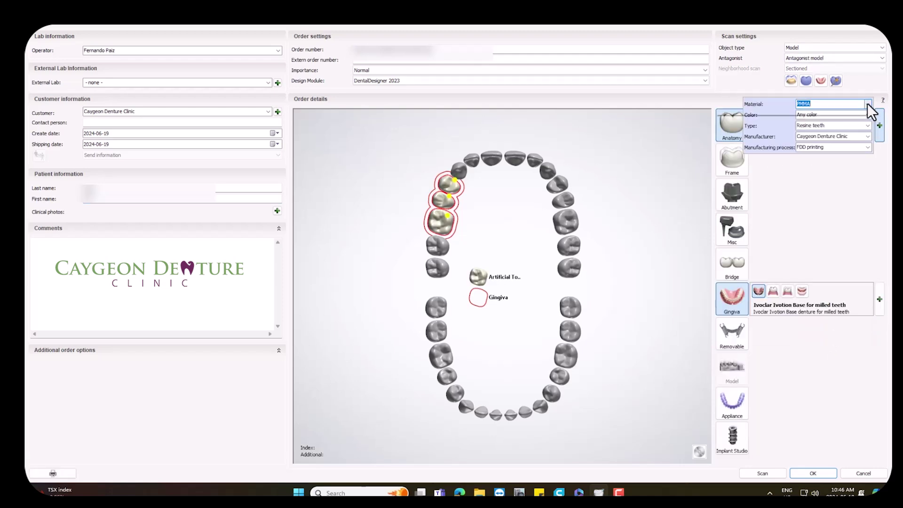
left_click(867, 103)
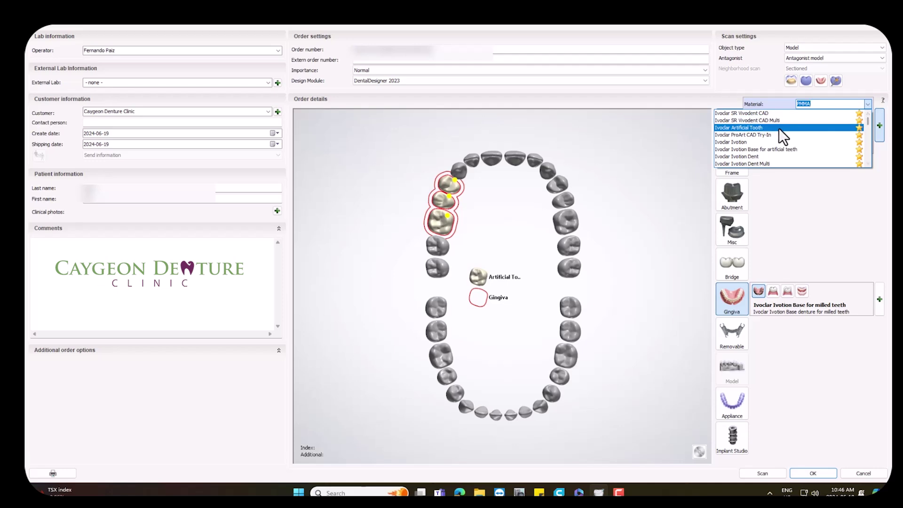
left_click(779, 128)
left_click(867, 148)
left_click(842, 159)
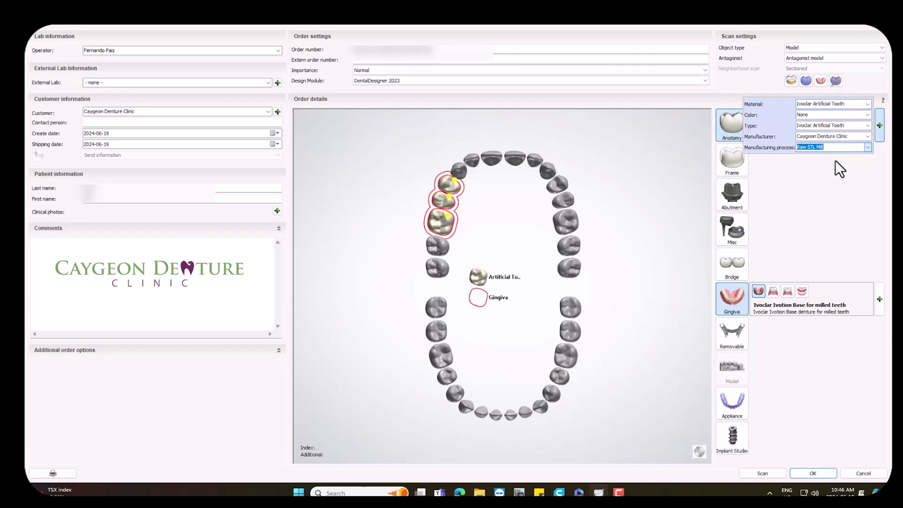
left_click(728, 261)
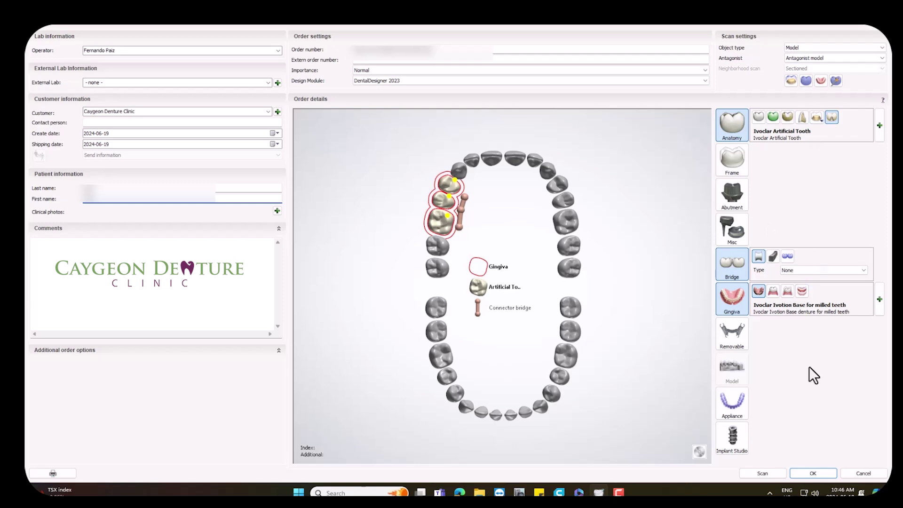
Start scanning the upper jaw with the object type set to Model.
left_click(766, 475)
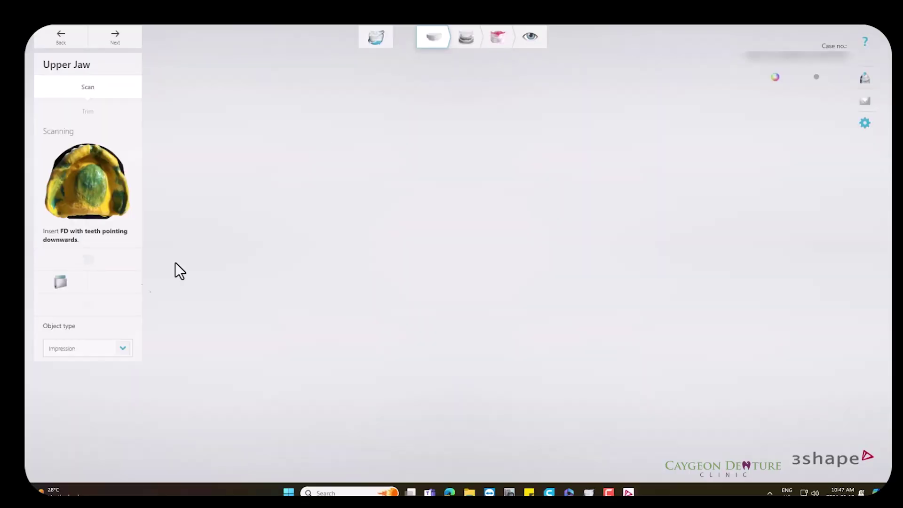
left_click(123, 350)
left_click(106, 382)
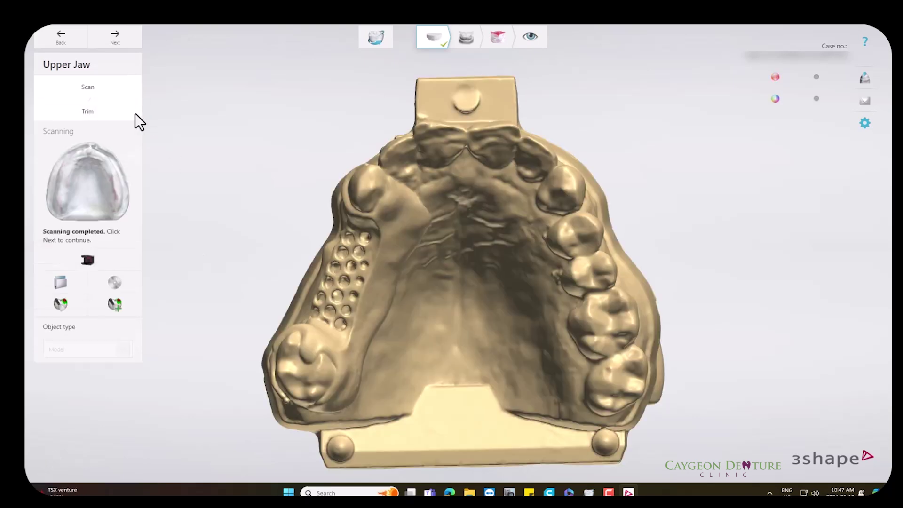
Cut the base off the upper jaw scan with a straight-line plane cut, then advance.
left_click(111, 112)
mouse_move(455, 247)
right_mouse_down()
mouse_move(340, 107)
mouse_move(263, 127)
mouse_move(290, 131)
mouse_move(273, 126)
right_mouse_up()
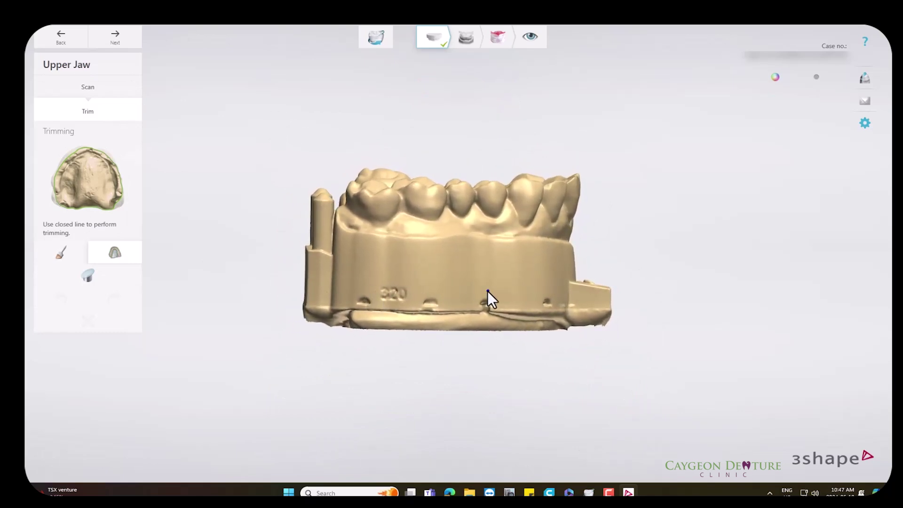
left_click(105, 277)
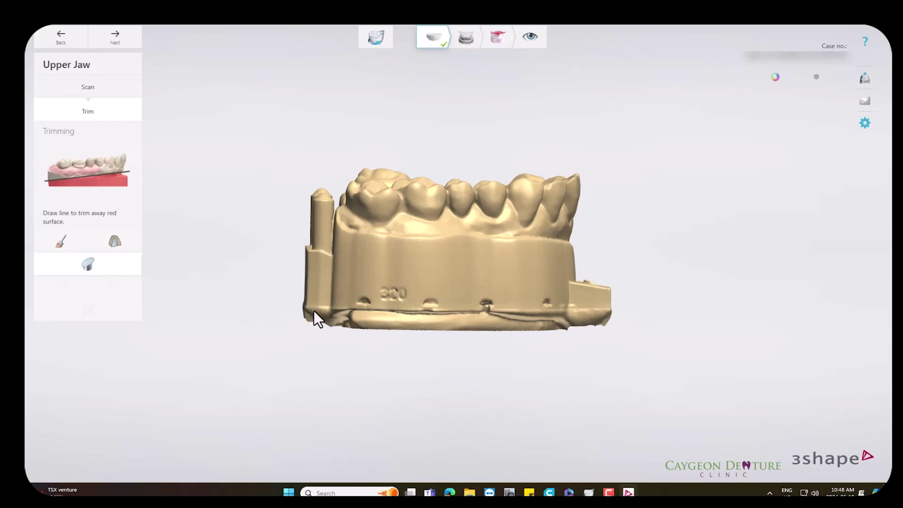
left_click_drag(288, 292, 459, 295)
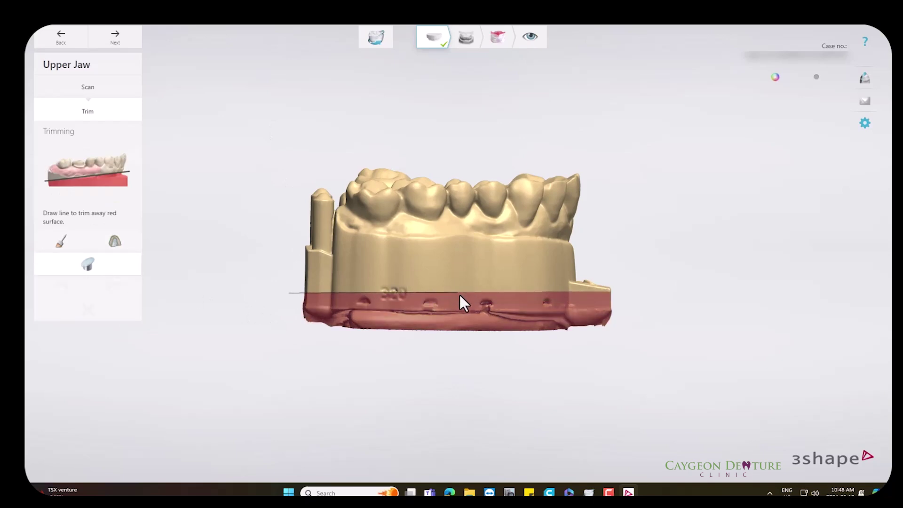
right_click_drag(253, 281, 187, 118)
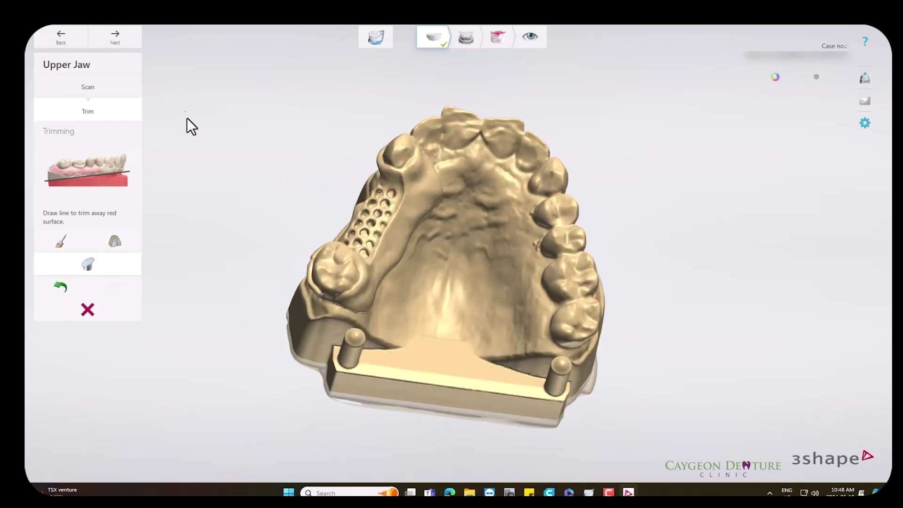
left_click(117, 40)
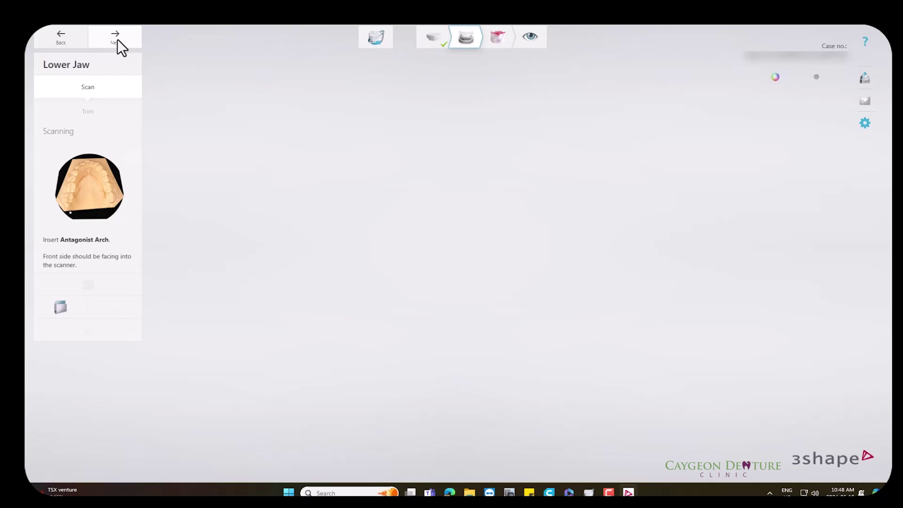
Start the lower antagonist arch scan and let it complete.
left_click(117, 39)
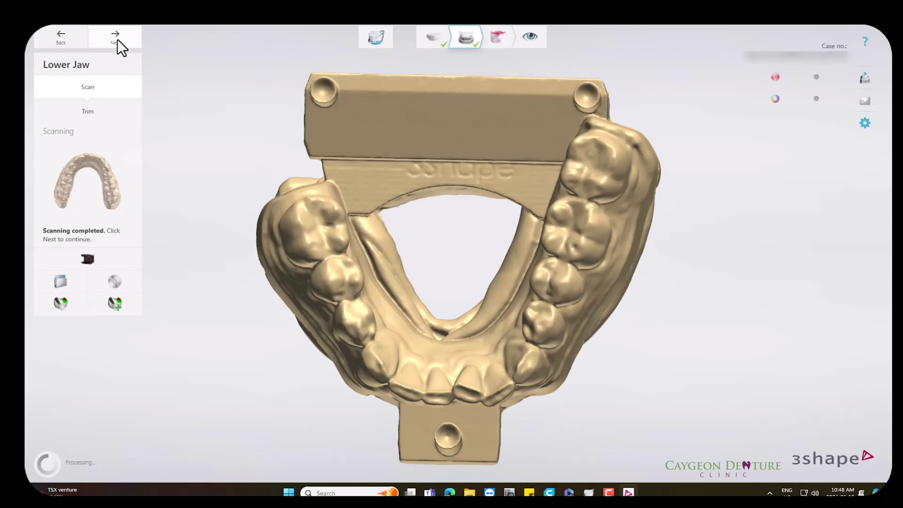
Trim the lower jaw by erasing the painted base near the left post, then scan occlusion.
left_click(117, 38)
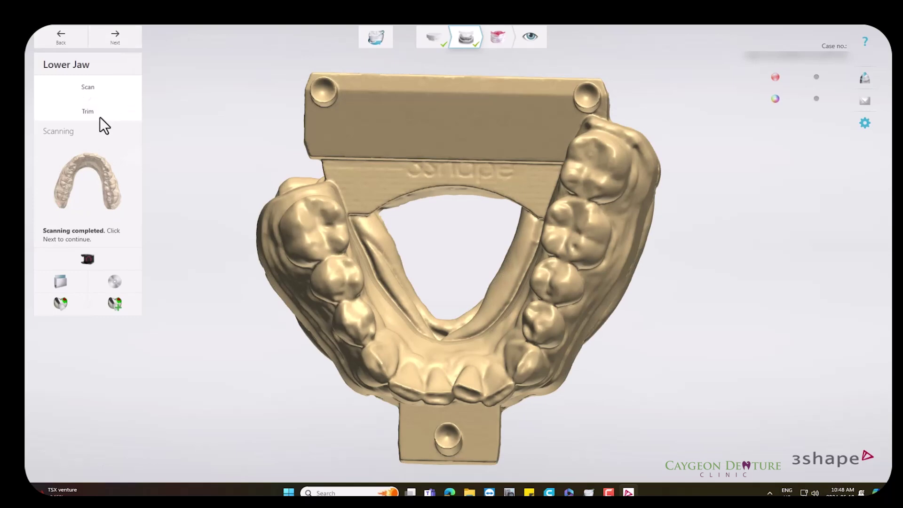
mouse_move(346, 258)
right_mouse_down()
mouse_move(483, 195)
mouse_move(489, 299)
mouse_move(486, 272)
mouse_move(657, 282)
mouse_move(597, 313)
mouse_move(621, 329)
right_mouse_up()
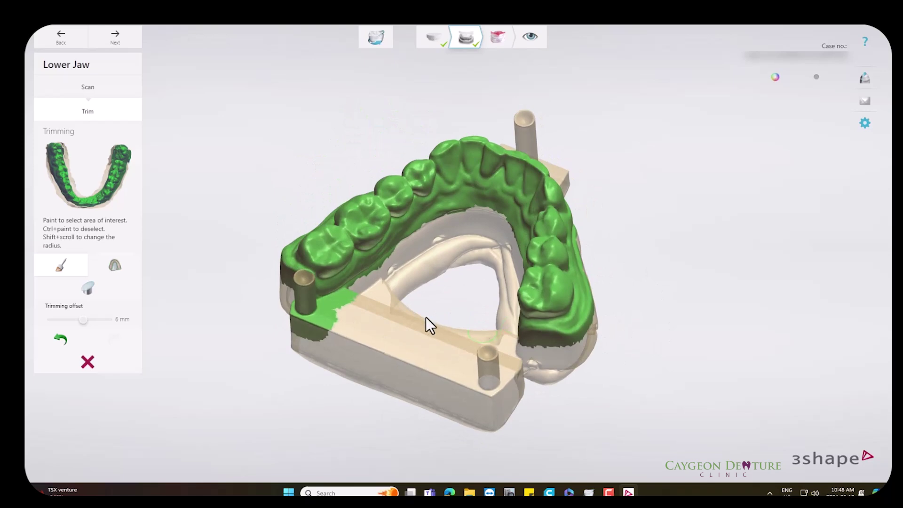
mouse_move(362, 295)
right_mouse_down()
mouse_move(389, 309)
mouse_move(367, 312)
right_mouse_up()
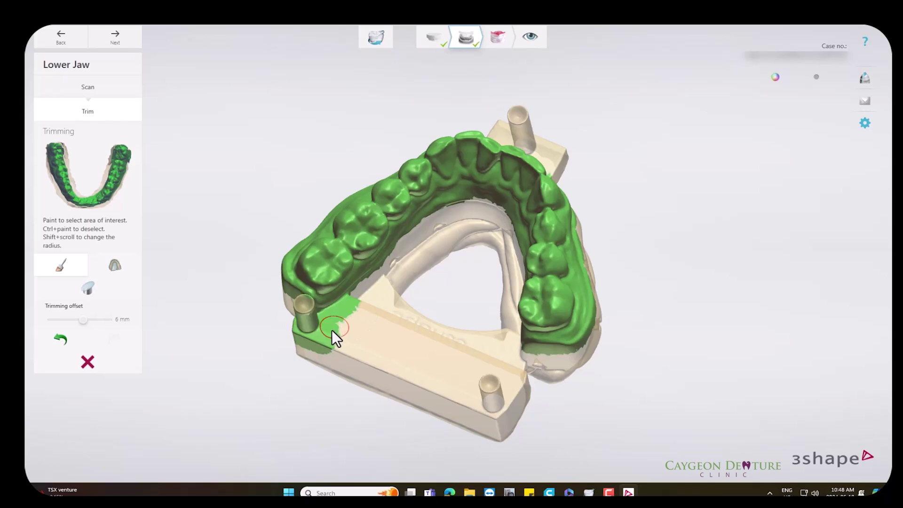
left_click_drag(332, 331, 335, 324, "ctrl")
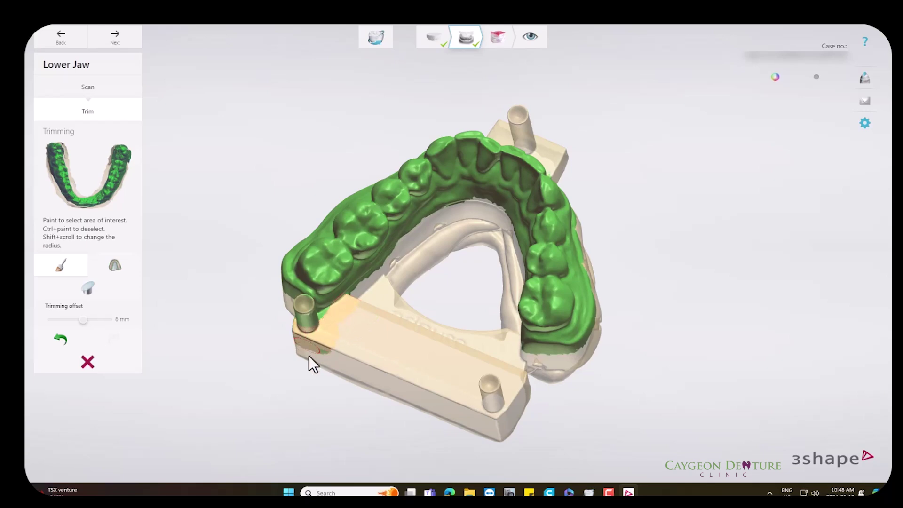
right_click_drag(323, 348, 318, 371)
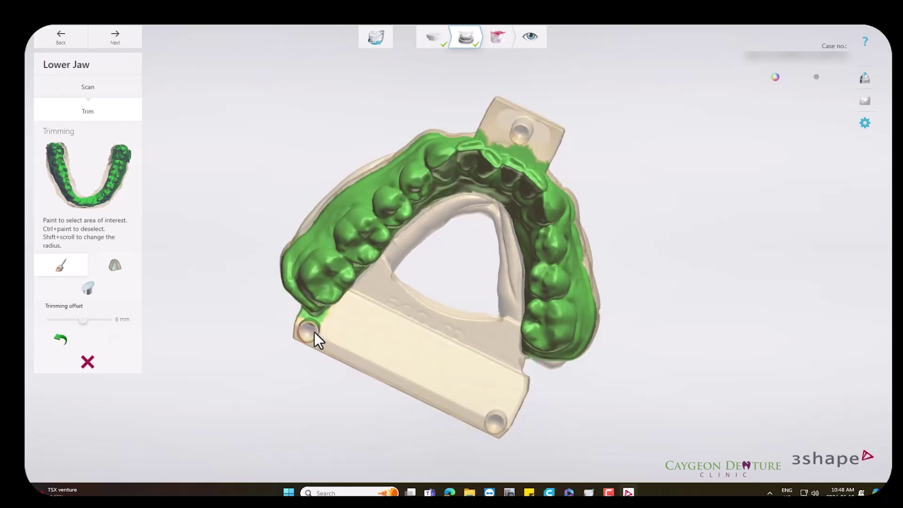
mouse_move(396, 353)
right_mouse_down()
mouse_move(473, 255)
mouse_move(584, 284)
mouse_move(289, 254)
mouse_move(193, 351)
mouse_move(283, 294)
mouse_move(170, 337)
mouse_move(191, 364)
right_mouse_up()
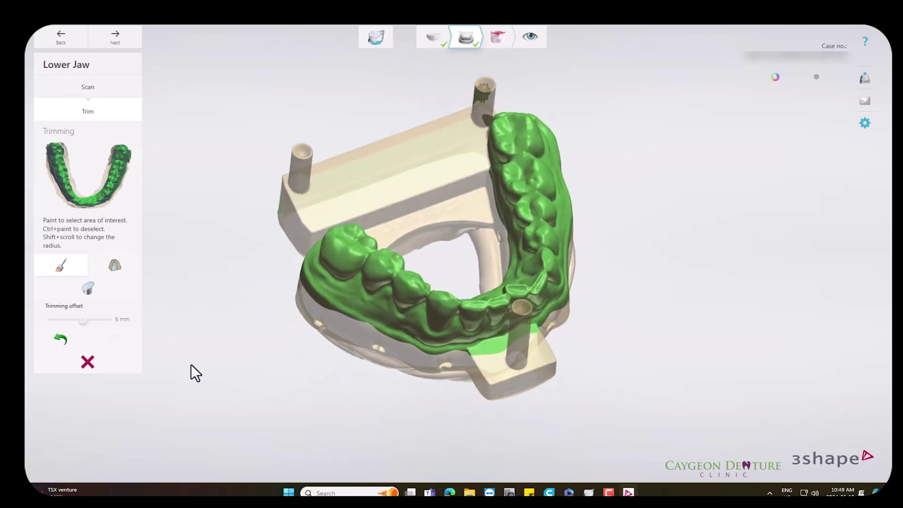
left_click(114, 35)
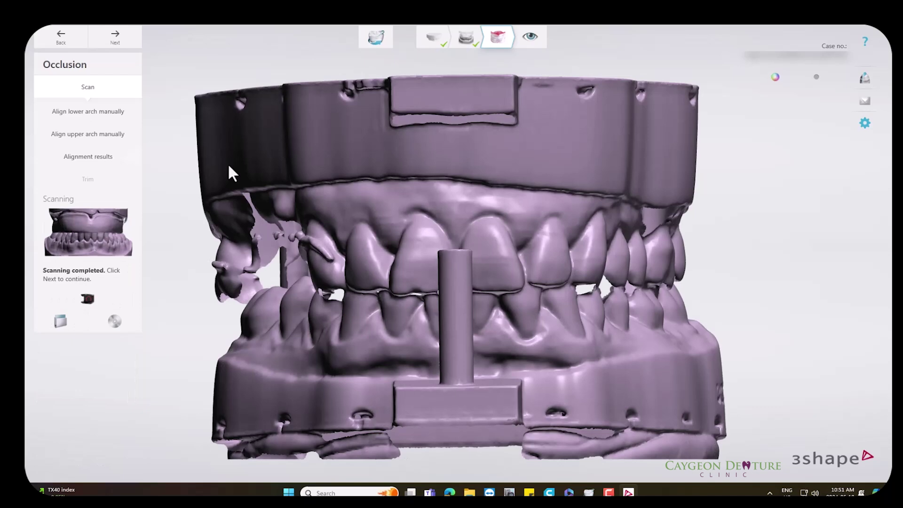
Start manual multi-point alignment of the lower arch and mark the first matching point.
left_click(91, 110)
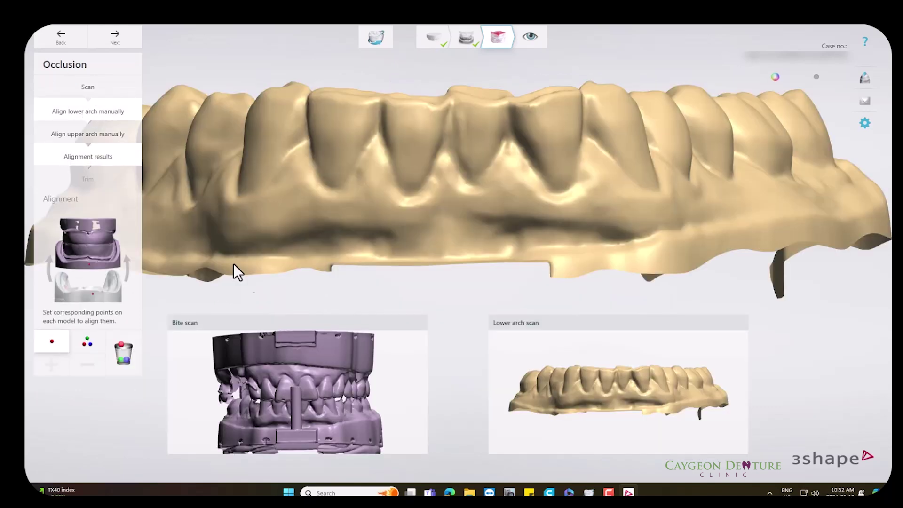
left_click(88, 341)
scroll(291, 391, "up", 2)
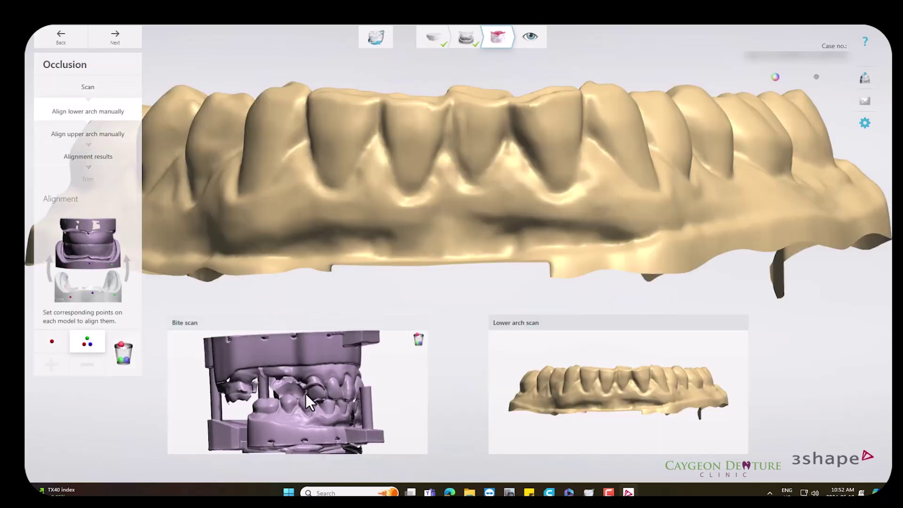
scroll(268, 416, "up", 2)
scroll(283, 413, "up", 2)
scroll(283, 412, "up", 1)
right_click_drag(329, 226, 402, 227)
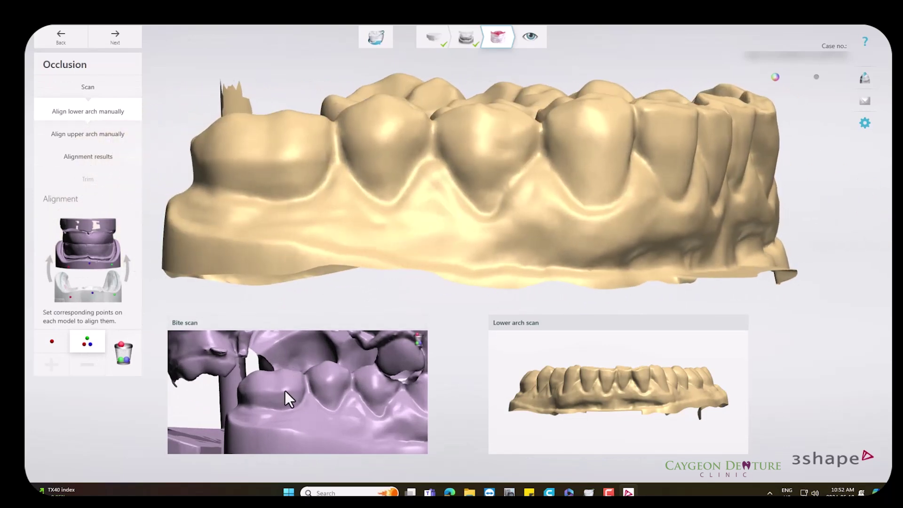
left_click(285, 390)
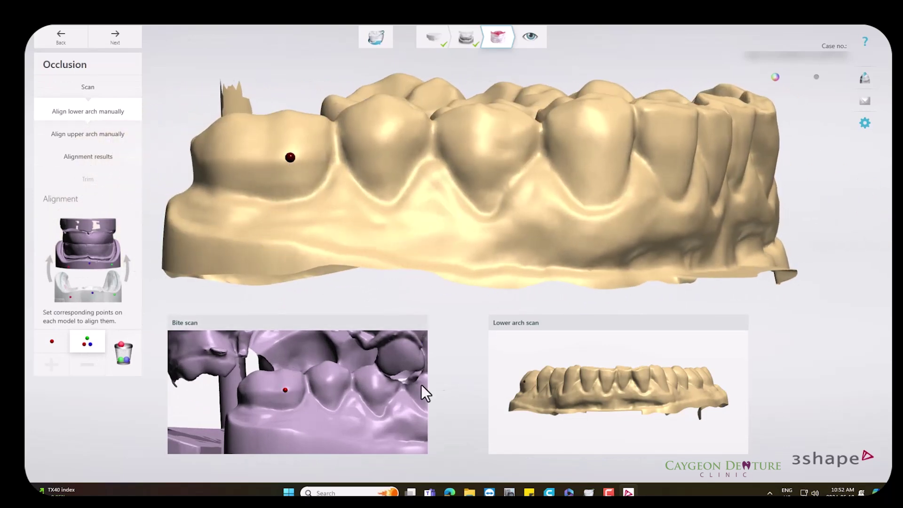
Mark the second and third matching points on the bite scan and lower arch.
mouse_move(421, 385)
right_mouse_down()
mouse_move(374, 403)
mouse_move(339, 402)
right_mouse_up()
mouse_move(470, 304)
right_mouse_down()
mouse_move(523, 244)
mouse_move(453, 249)
mouse_move(436, 267)
right_mouse_up()
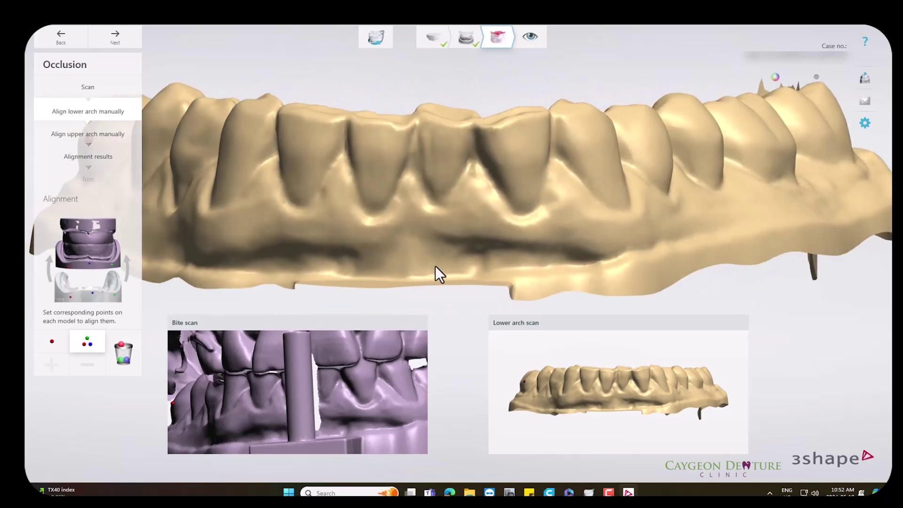
left_click(342, 395)
left_click(475, 192)
mouse_move(475, 192)
right_mouse_down()
mouse_move(732, 216)
mouse_move(631, 227)
right_mouse_up()
right_click_drag(365, 404, 369, 386)
left_click(369, 385)
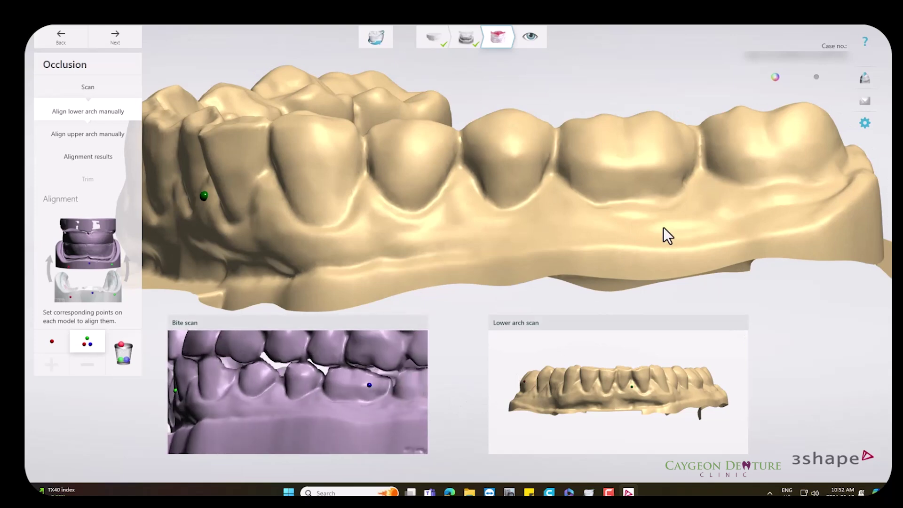
left_click(667, 161)
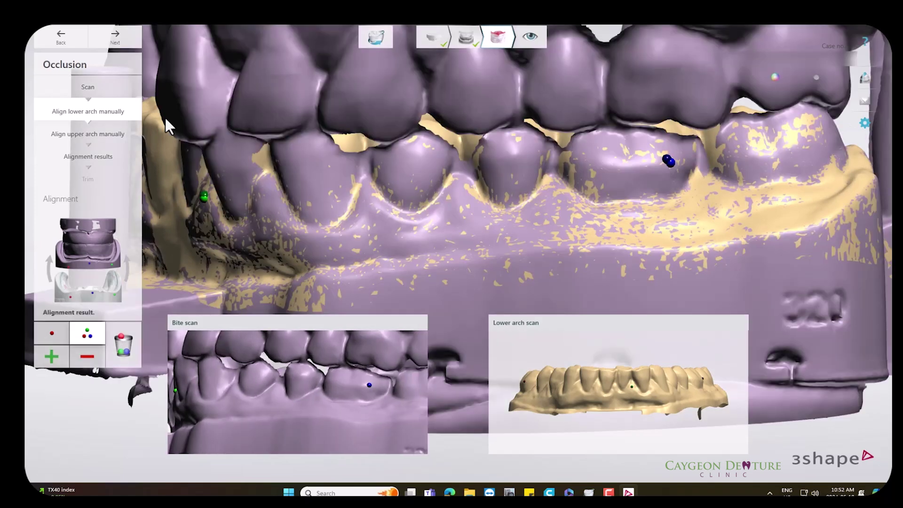
left_click(102, 135)
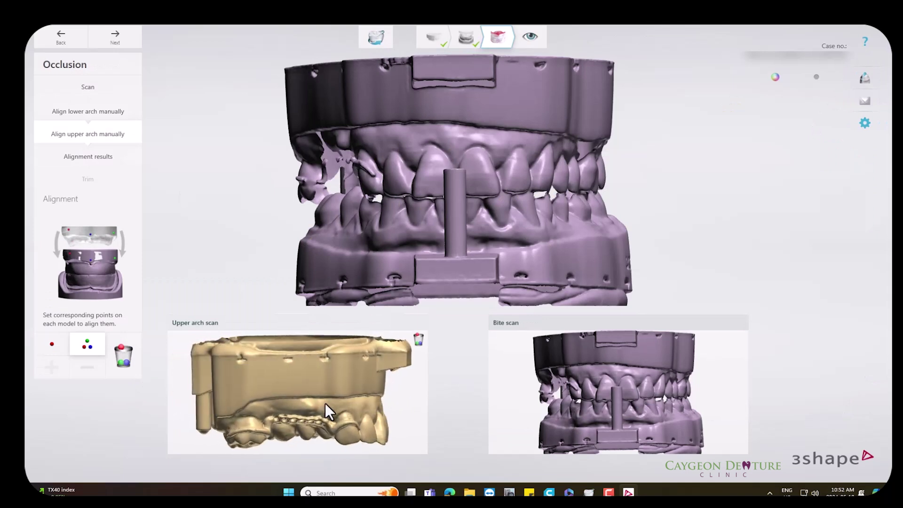
Mark the first and second matching points on the upper arch and bite scan.
right_click_drag(400, 263, 530, 244)
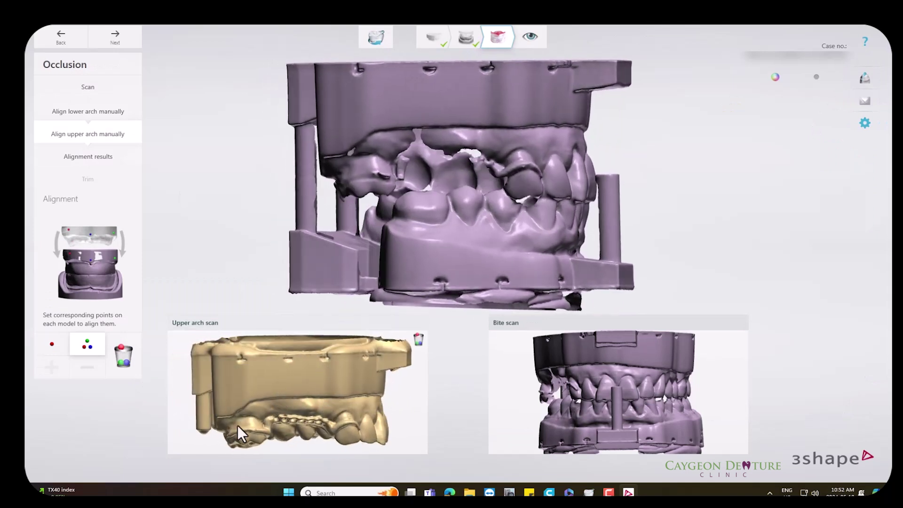
scroll(238, 426, "up", 3)
scroll(231, 388, "up", 3)
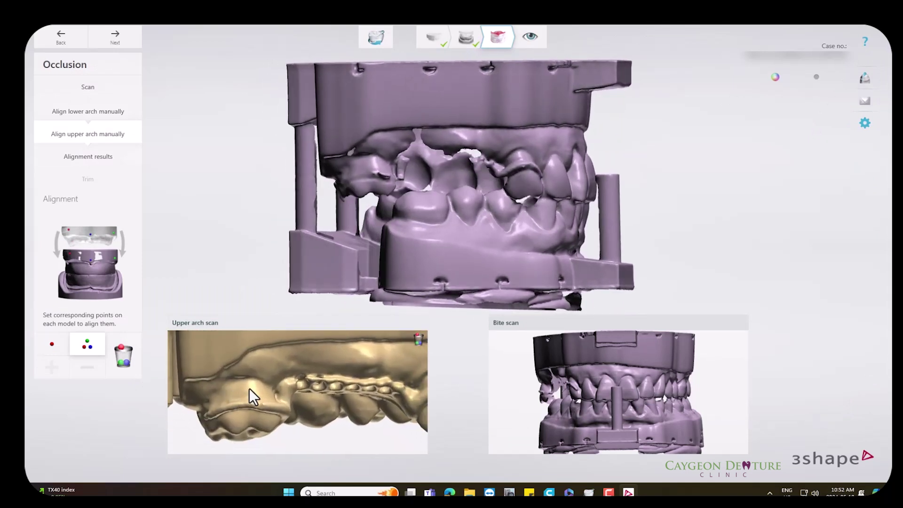
left_click(249, 388)
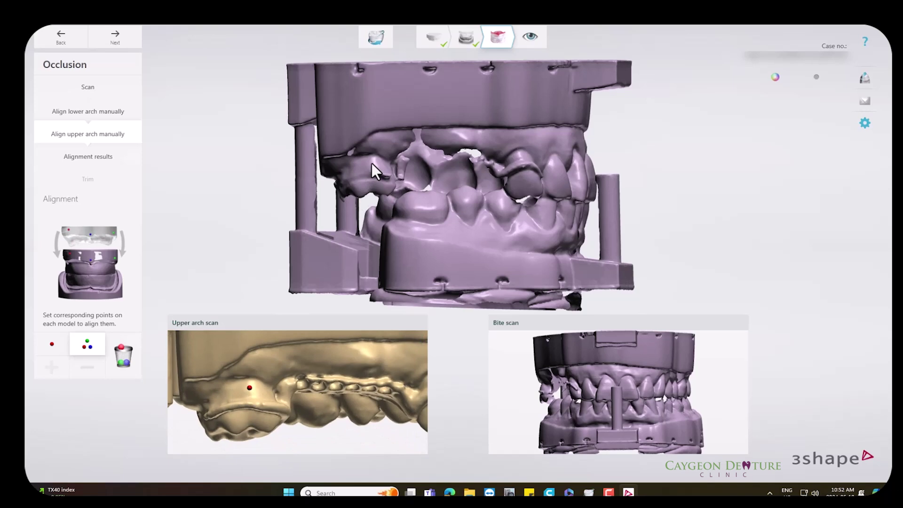
right_click_drag(625, 213, 445, 210)
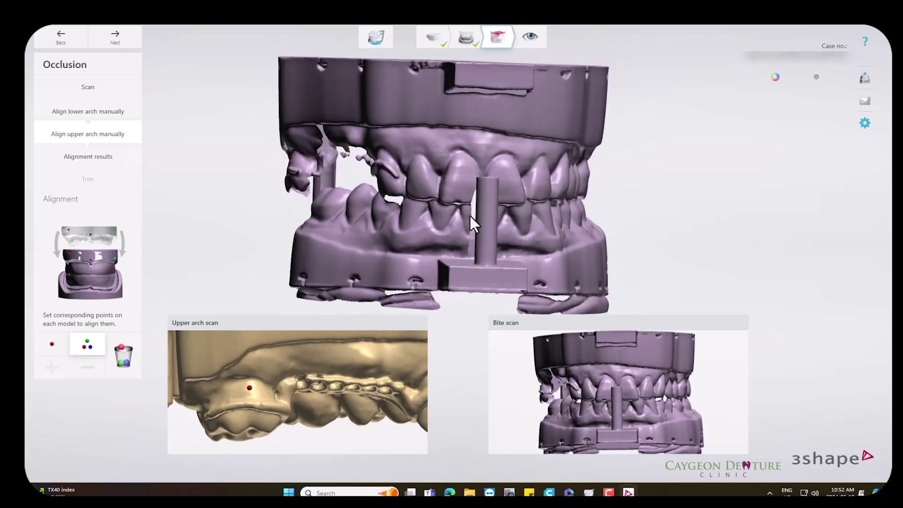
mouse_move(375, 388)
right_mouse_down()
mouse_move(313, 402)
mouse_move(346, 359)
right_mouse_up()
left_click(349, 360)
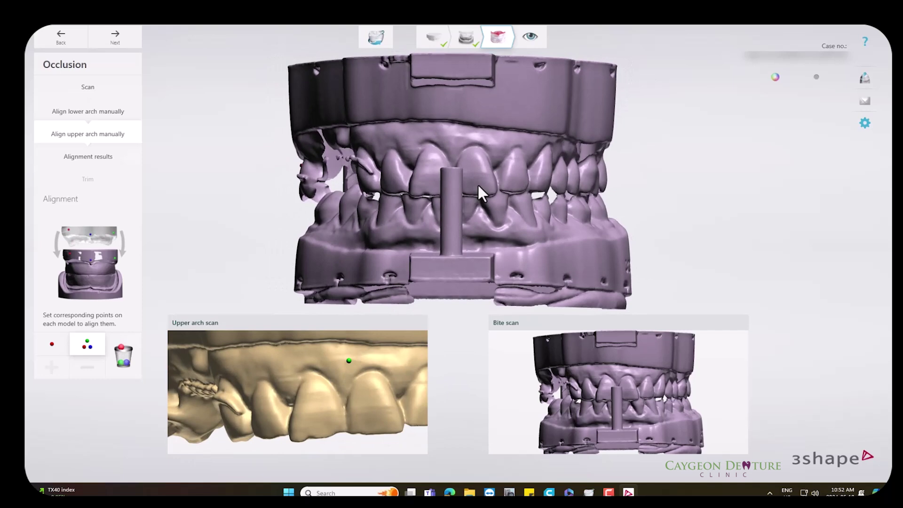
left_click(458, 137)
Mark the third matching point on the upper arch and bite scan.
right_click_drag(590, 188, 484, 205)
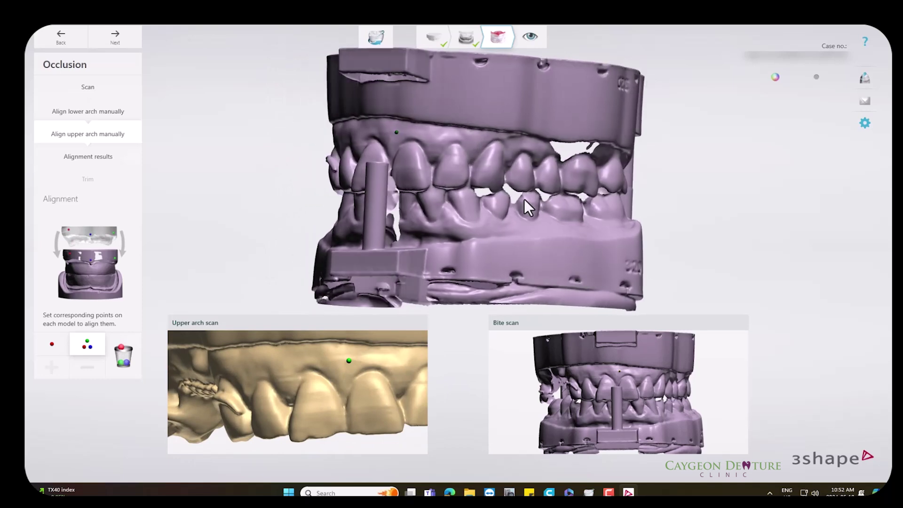
right_click_drag(385, 362, 344, 373)
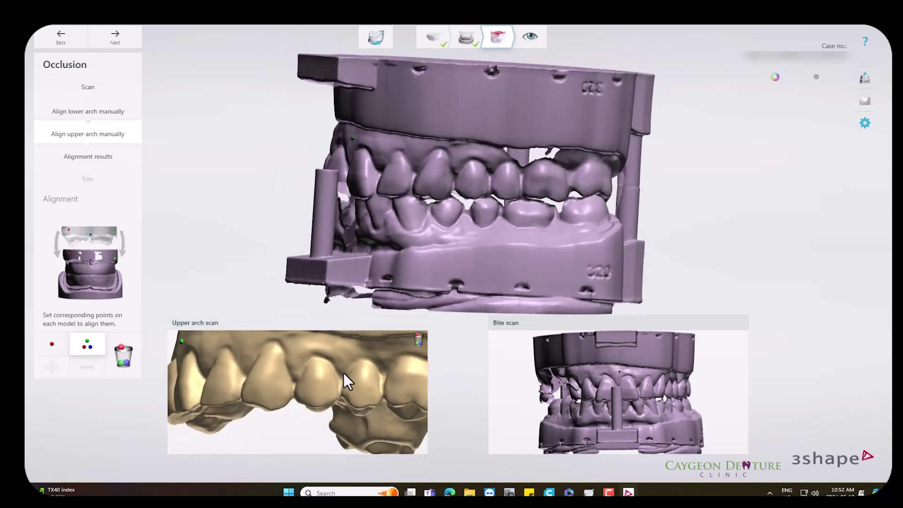
right_click_drag(405, 375, 350, 393)
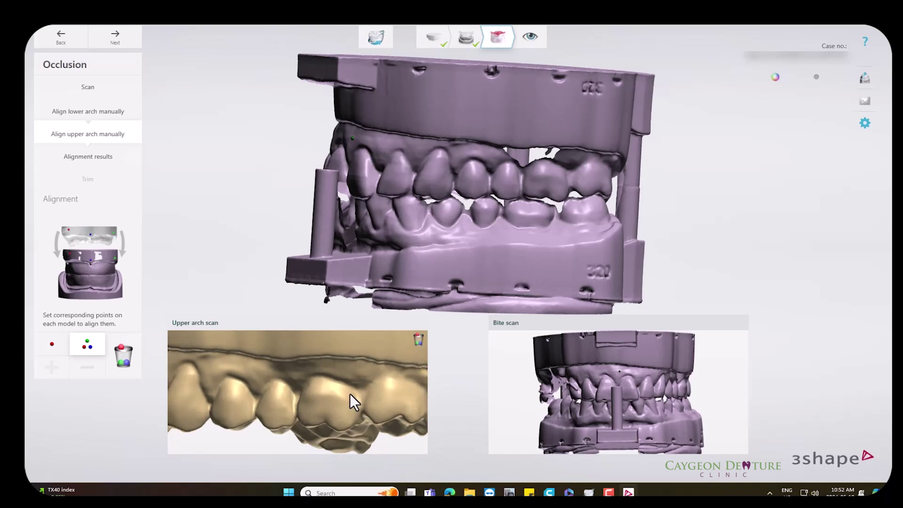
left_click(339, 397)
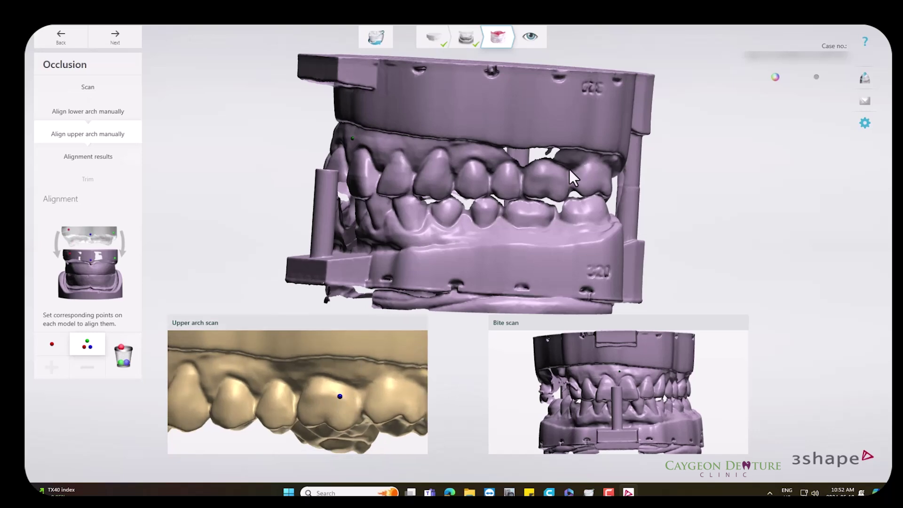
left_click(558, 178)
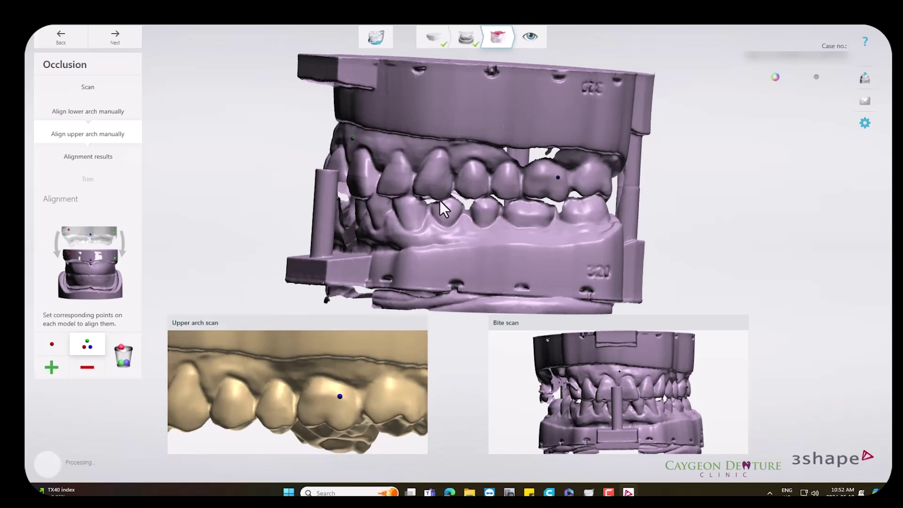
Review the alignment result, pass through Trim and Inspect, and continue into design.
left_click(76, 162)
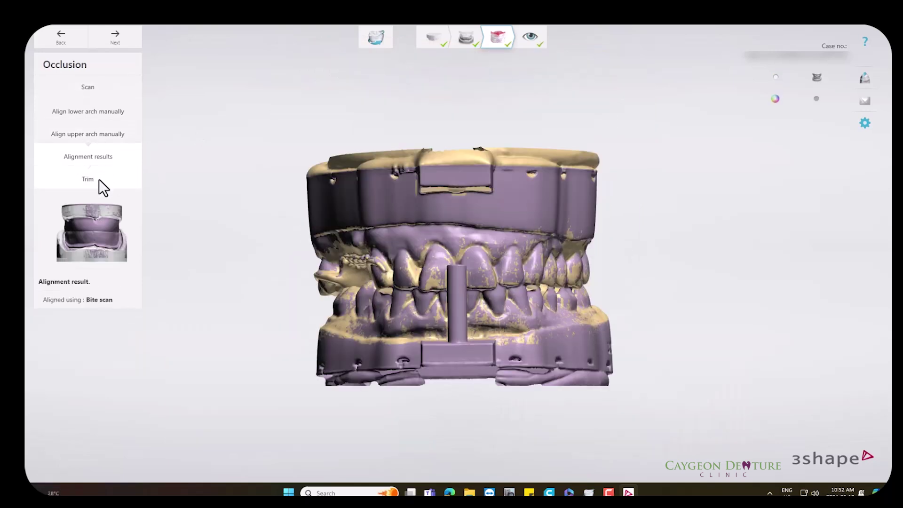
left_click(98, 180)
left_click(118, 35)
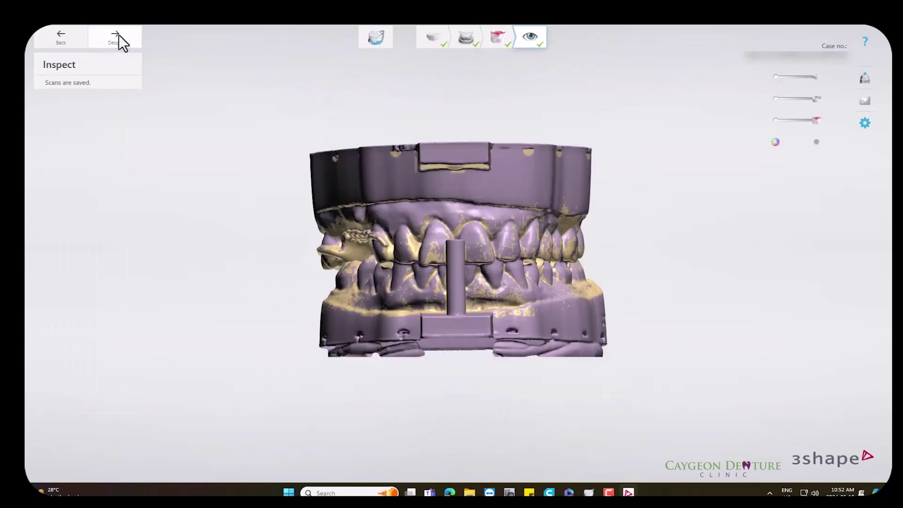
left_click(118, 35)
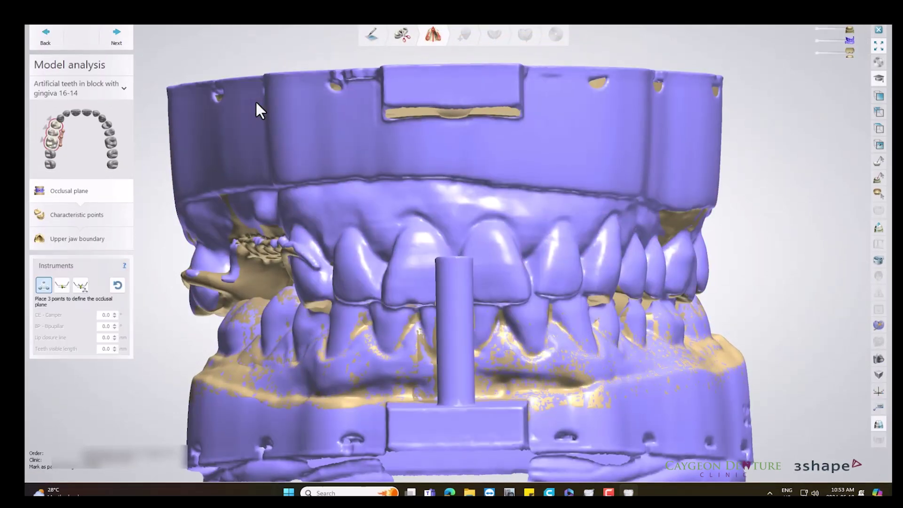
Place the third occlusal plane point and hide the bite and lower jaw scans.
mouse_move(366, 312)
right_mouse_down()
mouse_move(435, 309)
mouse_move(425, 312)
mouse_move(549, 331)
mouse_move(515, 343)
mouse_move(535, 340)
mouse_move(509, 332)
mouse_move(522, 361)
mouse_move(550, 310)
mouse_move(577, 300)
mouse_move(588, 311)
mouse_move(520, 309)
mouse_move(552, 300)
right_mouse_up()
left_click(546, 306)
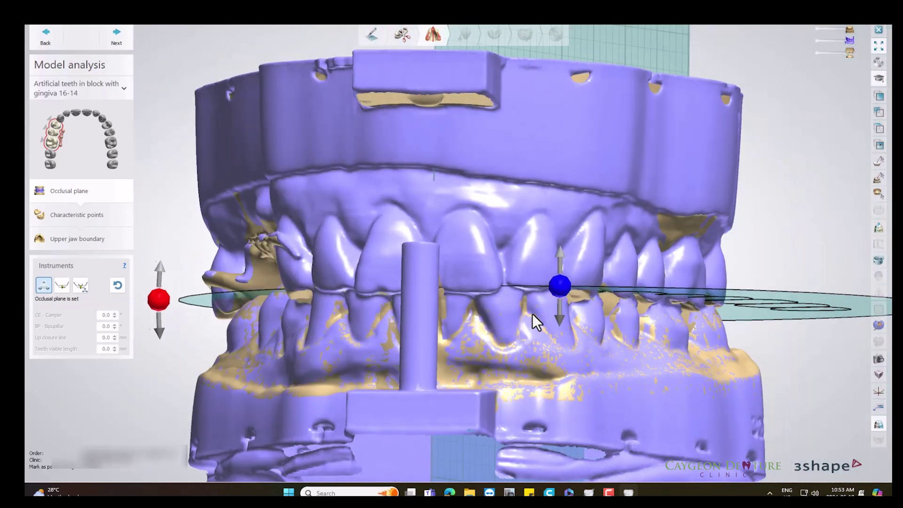
left_click(817, 52)
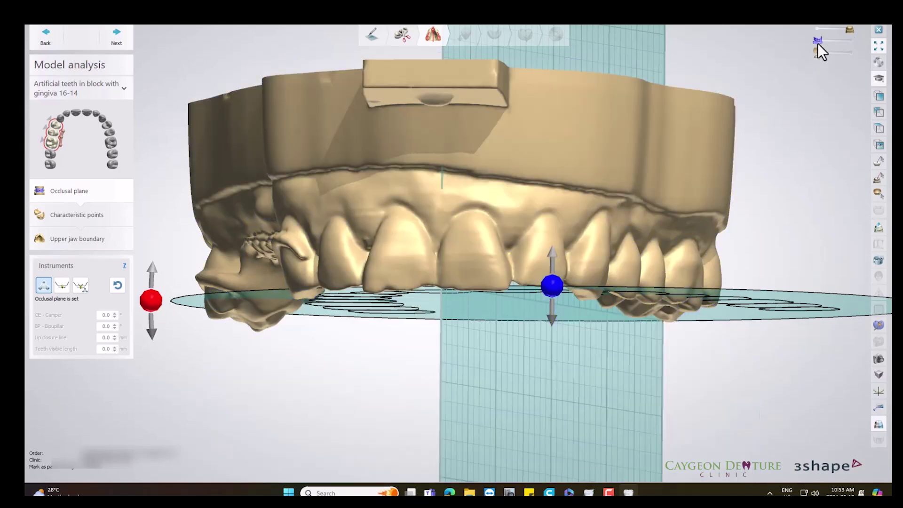
mouse_move(634, 224)
right_mouse_down()
mouse_move(648, 148)
mouse_move(527, 219)
mouse_move(512, 217)
right_mouse_up()
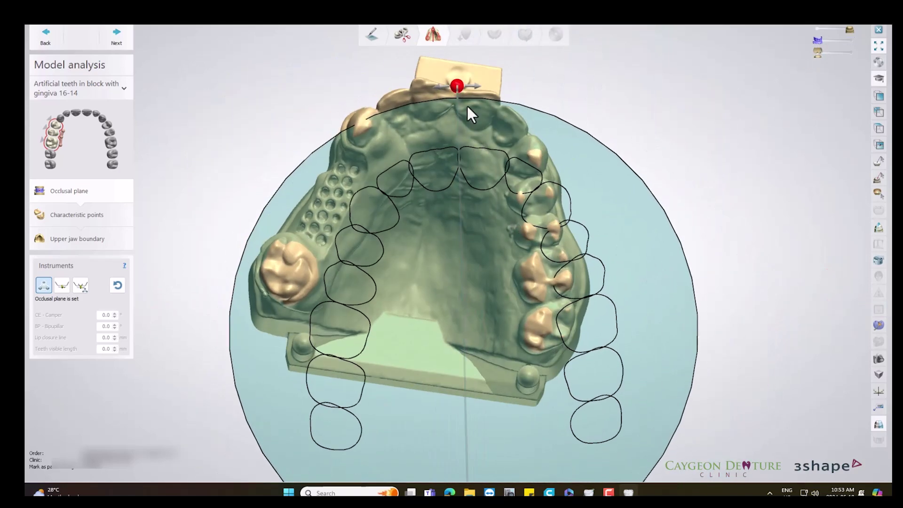
mouse_move(470, 113)
right_mouse_down()
mouse_move(474, 86)
mouse_move(498, 113)
mouse_move(487, 181)
right_mouse_up()
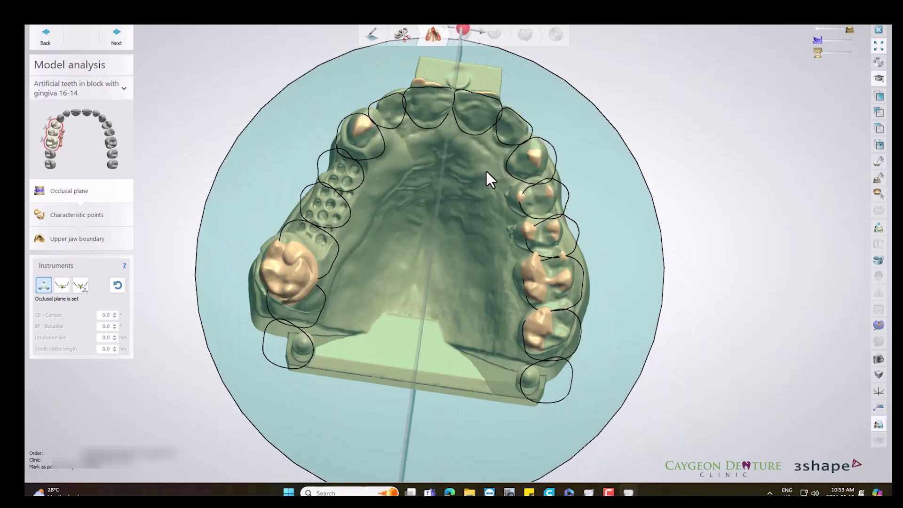
Align the midline with the arch centre and level the occlusal plane in front view.
mouse_move(471, 206)
right_mouse_down()
mouse_move(441, 289)
mouse_move(420, 295)
right_mouse_up()
left_click_drag(391, 154, 403, 184)
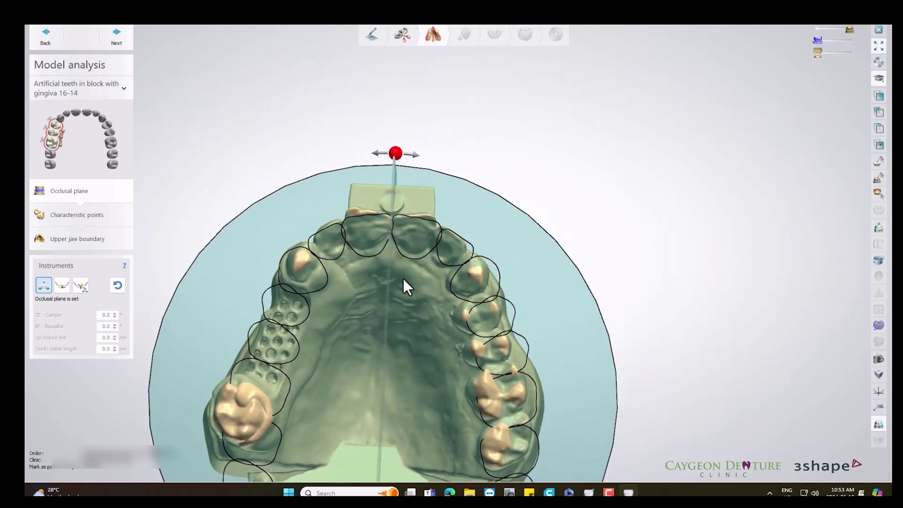
right_click_drag(402, 277, 400, 281)
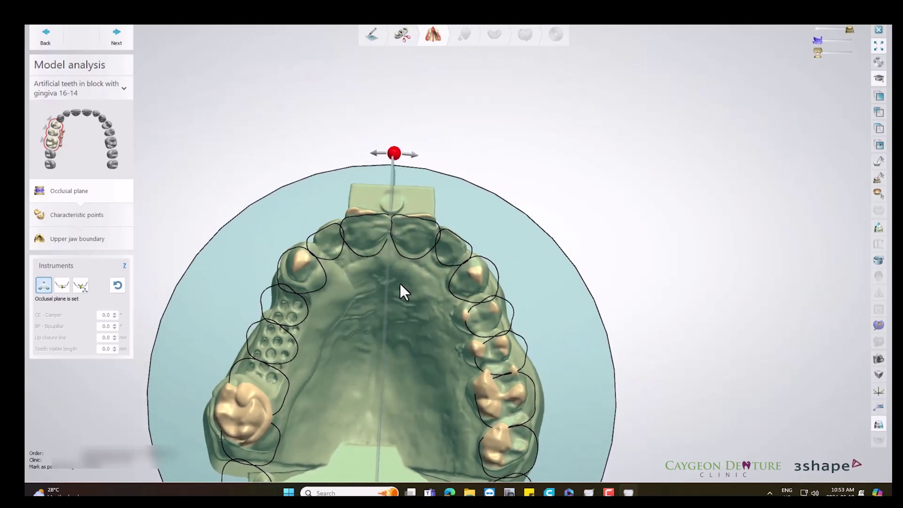
right_click_drag(399, 281, 396, 374)
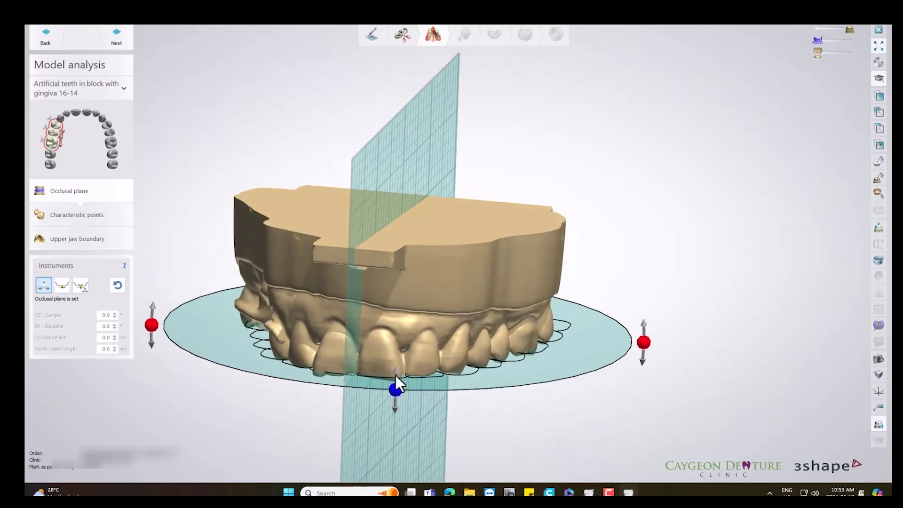
left_click(879, 99)
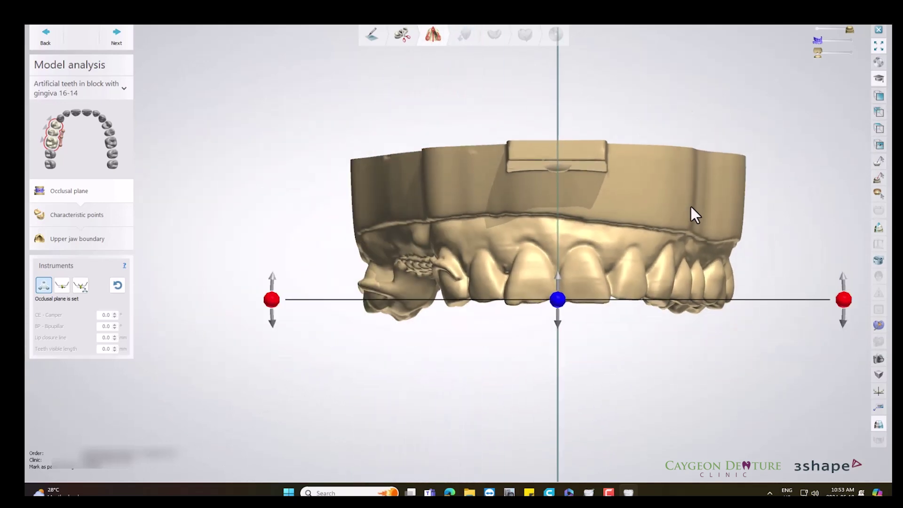
left_click_drag(738, 230, 735, 230)
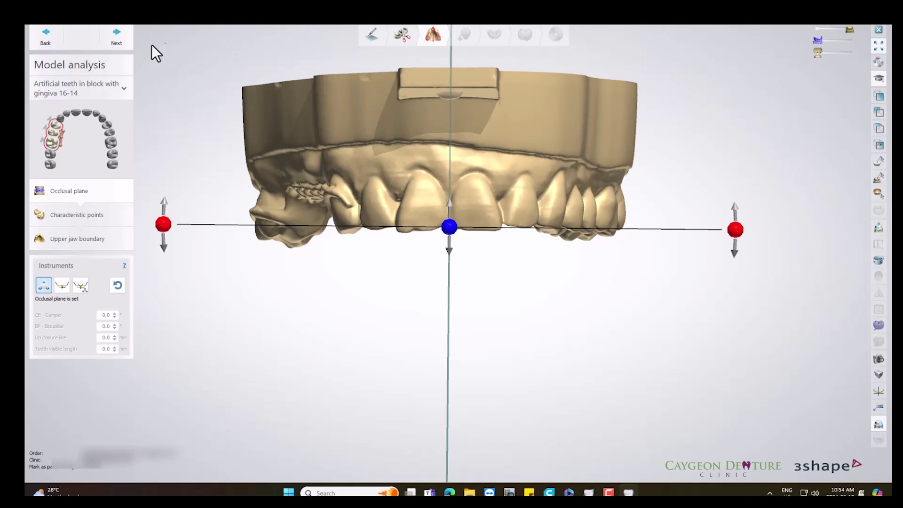
Place the five maxillary characteristic points: both tuberosities, the incisive papilla and both canines.
left_click(112, 36)
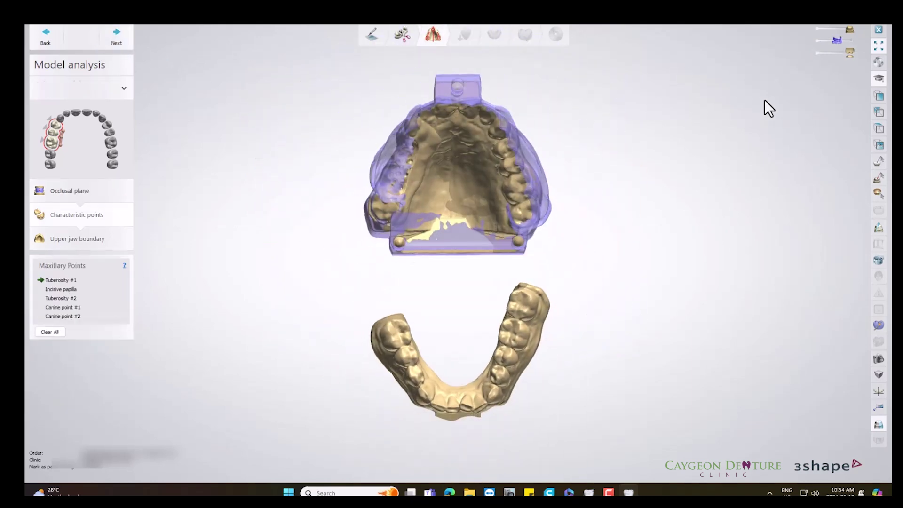
left_click(817, 40)
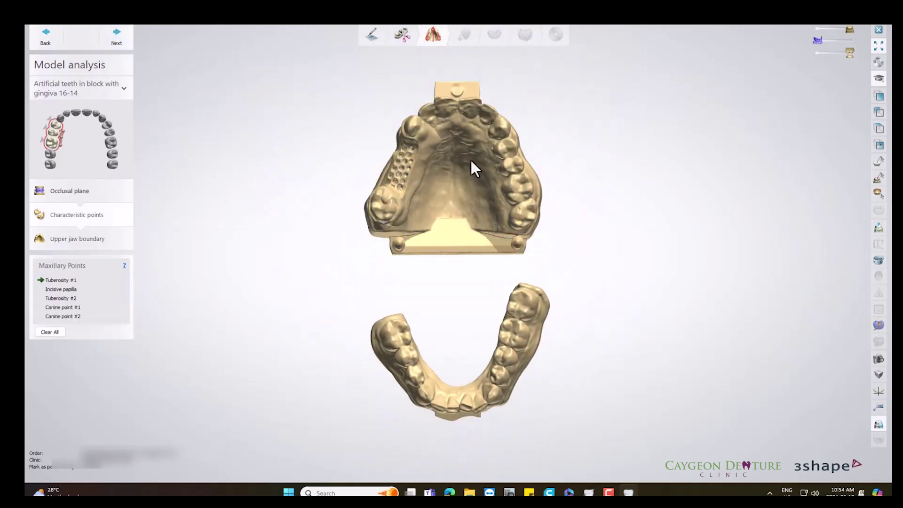
left_click(379, 209)
left_click(455, 123)
left_click(527, 214)
left_click(411, 125)
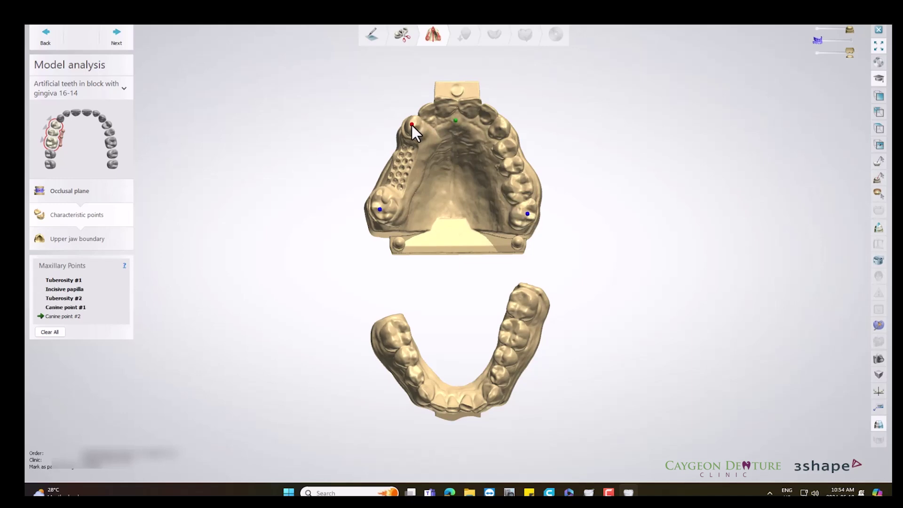
left_click(505, 125)
left_click(125, 34)
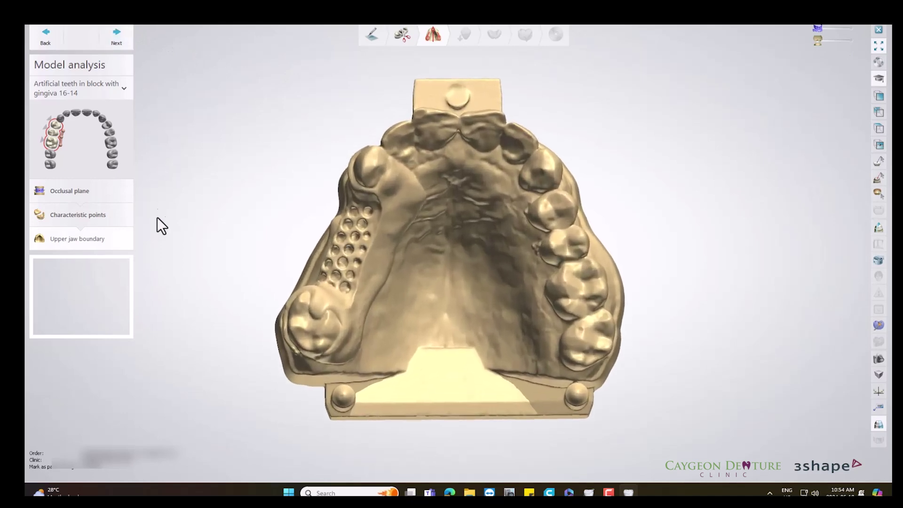
Start the base boundary with points along the ridge of the 16–14 gap.
mouse_move(344, 304)
right_mouse_down()
mouse_move(369, 192)
mouse_move(414, 233)
right_mouse_up()
scroll(343, 172, "up", 3)
left_click(351, 200)
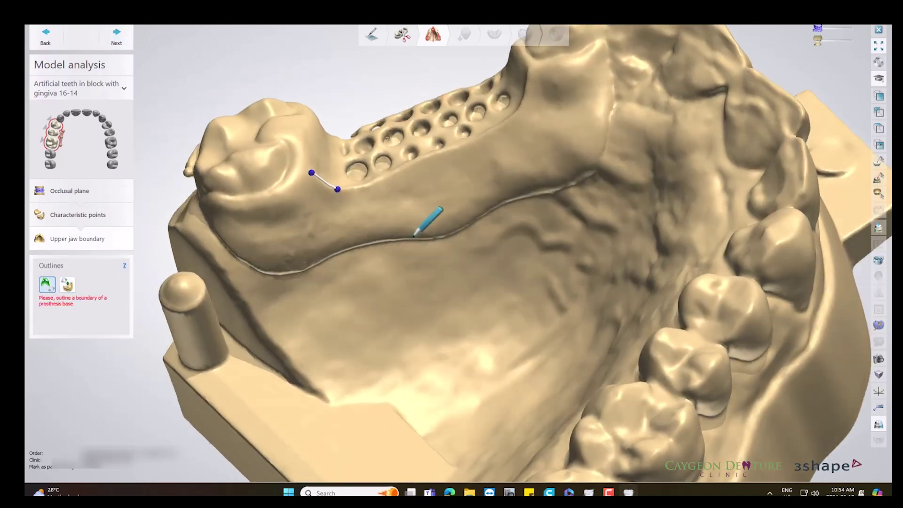
left_click(387, 179)
left_click(427, 156)
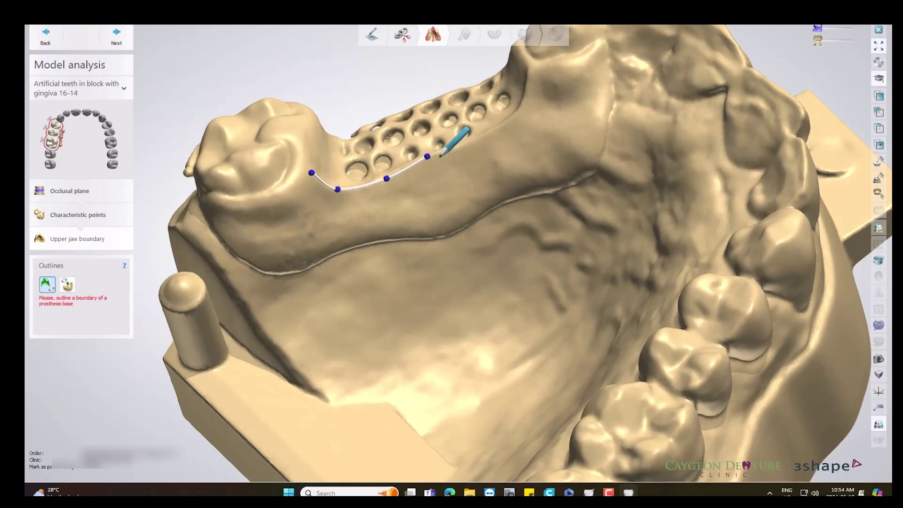
left_click(463, 144)
left_click(497, 127)
left_click(516, 111)
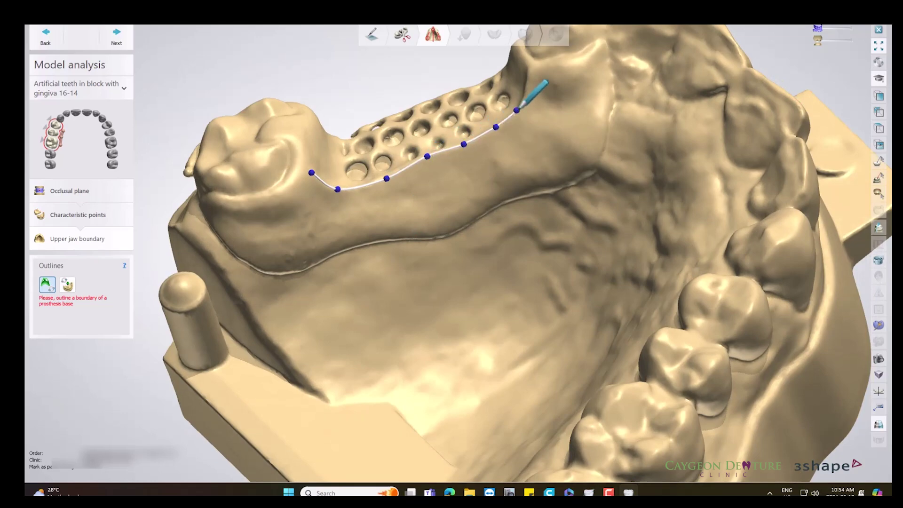
Continue the boundary outline down and along the buccal side of the gap.
right_click_drag(527, 71, 500, 91)
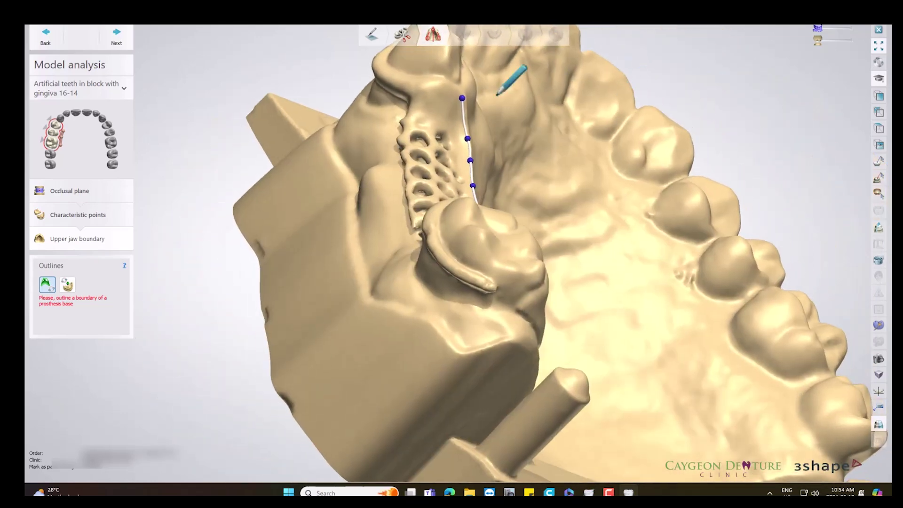
mouse_move(435, 69)
right_mouse_down()
mouse_move(555, 80)
mouse_move(495, 268)
right_mouse_up()
left_click(486, 274)
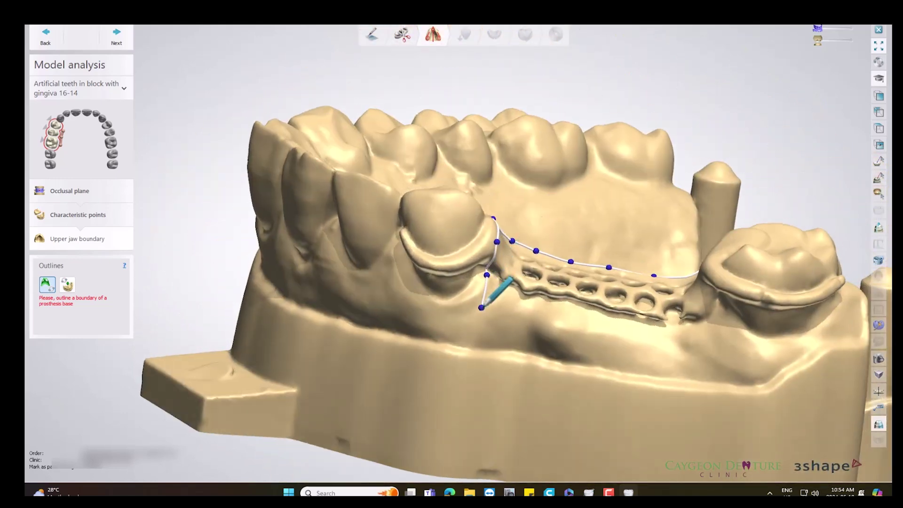
left_click(481, 307)
left_click(510, 335)
left_click(572, 349)
left_click(637, 361)
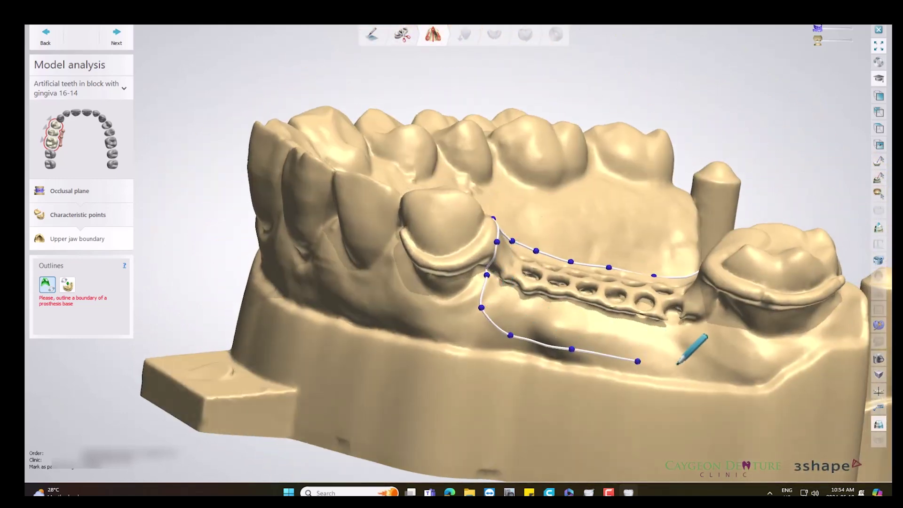
left_click(683, 365)
left_click(706, 356)
Close the boundary outline on its first point and confirm it.
right_click_drag(746, 302, 827, 309)
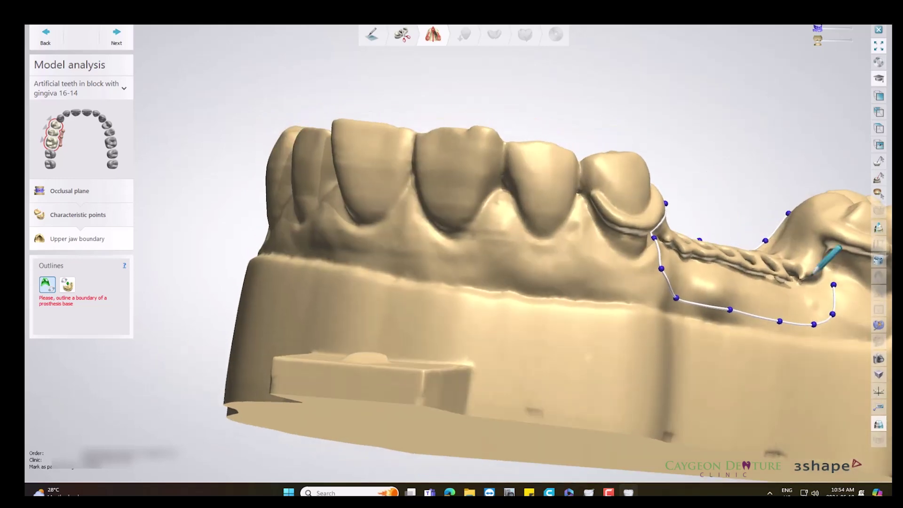
left_click(832, 236)
scroll(832, 251, "up", 1)
right_click_drag(832, 235, 818, 221)
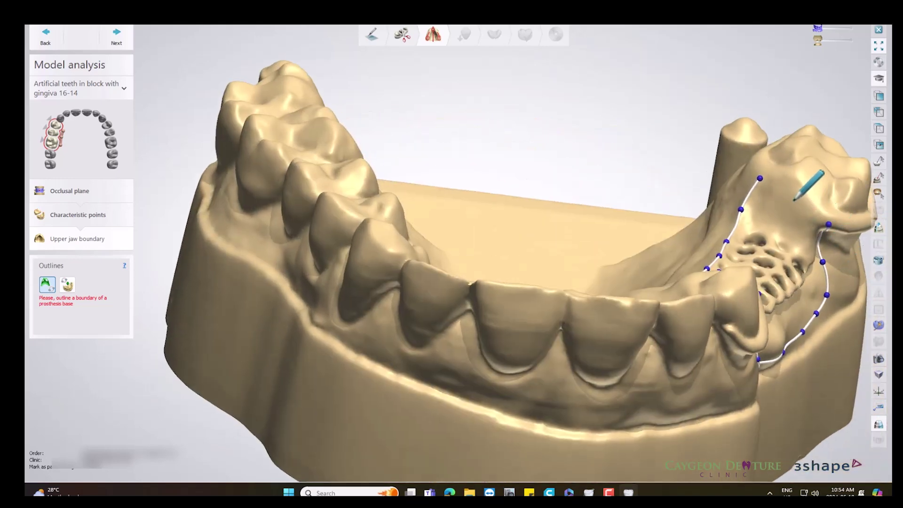
left_click(760, 178)
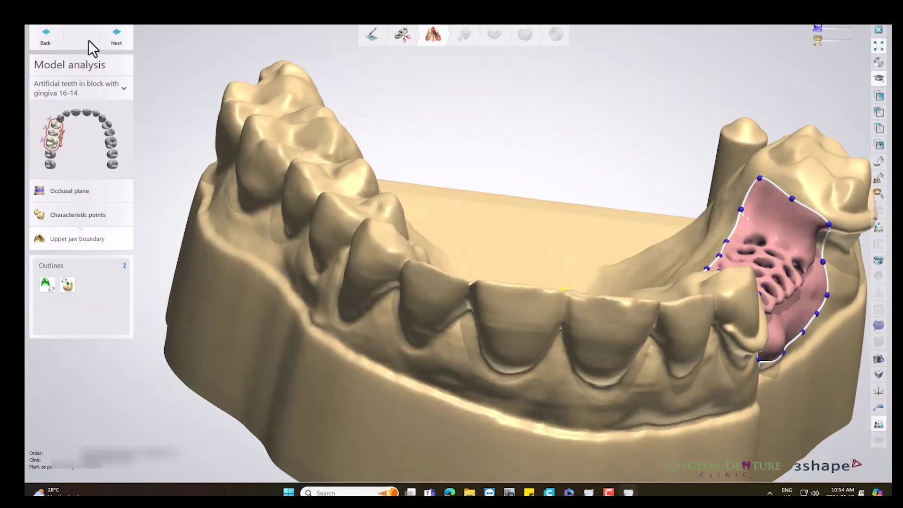
left_click(120, 38)
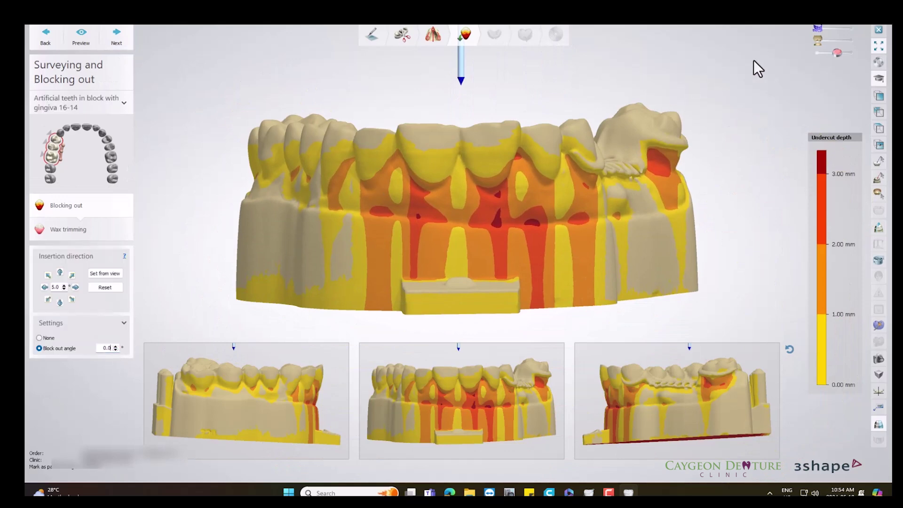
Apply blocking out at 0.0 angle so the undercuts fill with pink wax.
left_click(849, 53)
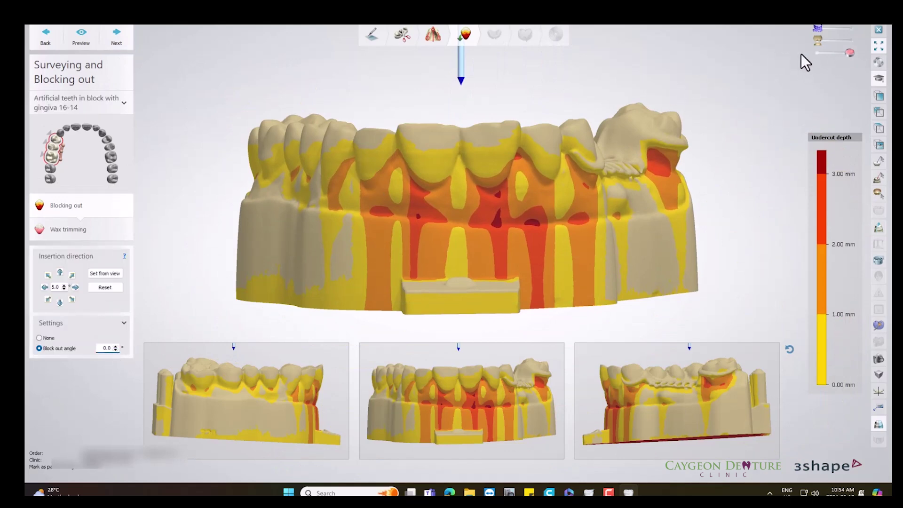
left_click(117, 32)
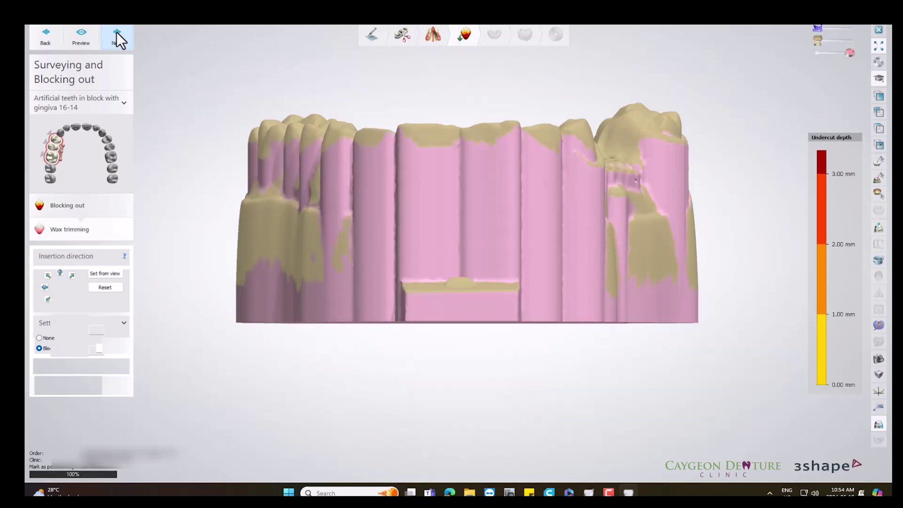
Set the wax knife to 2.30 mm and 10.0 µm and turn the model frontally.
left_click_drag(61, 319, 67, 306)
mouse_move(150, 291)
right_mouse_down()
mouse_move(234, 273)
mouse_move(303, 166)
right_mouse_up()
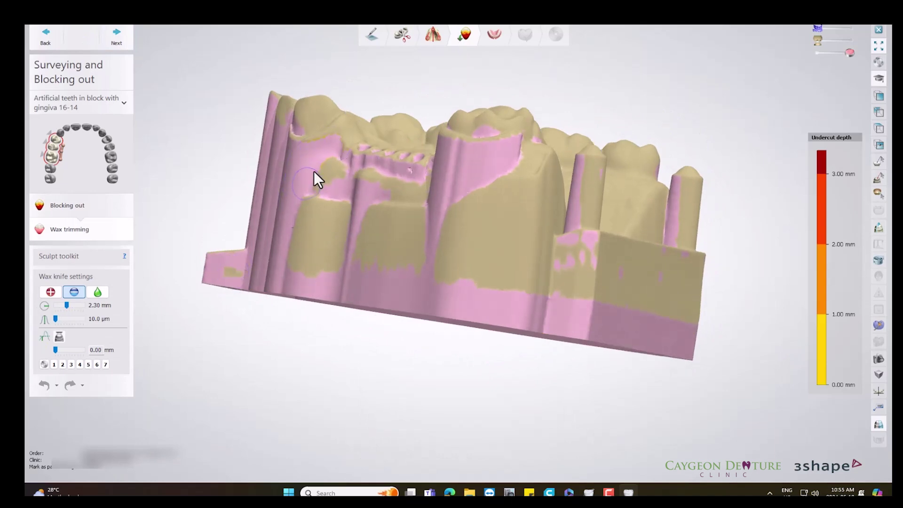
mouse_move(378, 206)
right_mouse_down()
mouse_move(460, 227)
mouse_move(494, 209)
mouse_move(420, 202)
right_mouse_up()
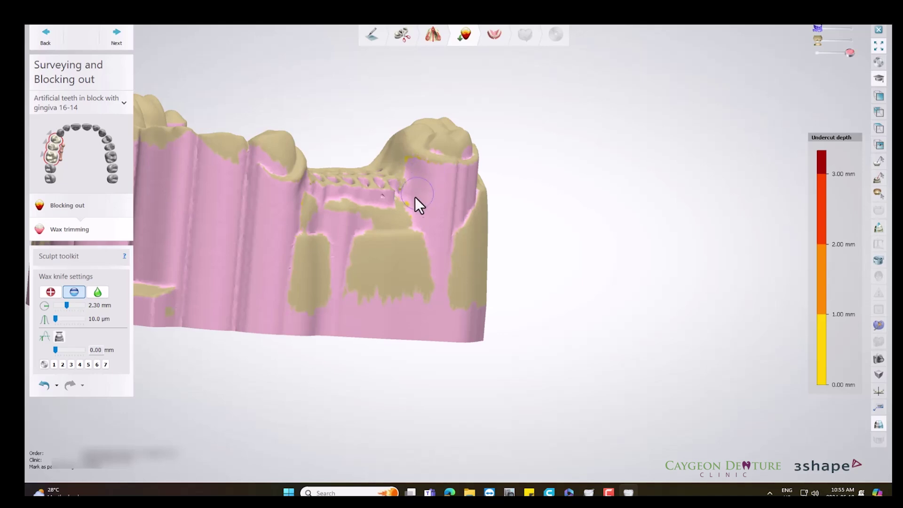
Fill the perforated palate holes in the gap with dropped wax.
left_click(98, 292)
left_click_drag(55, 319, 146, 324)
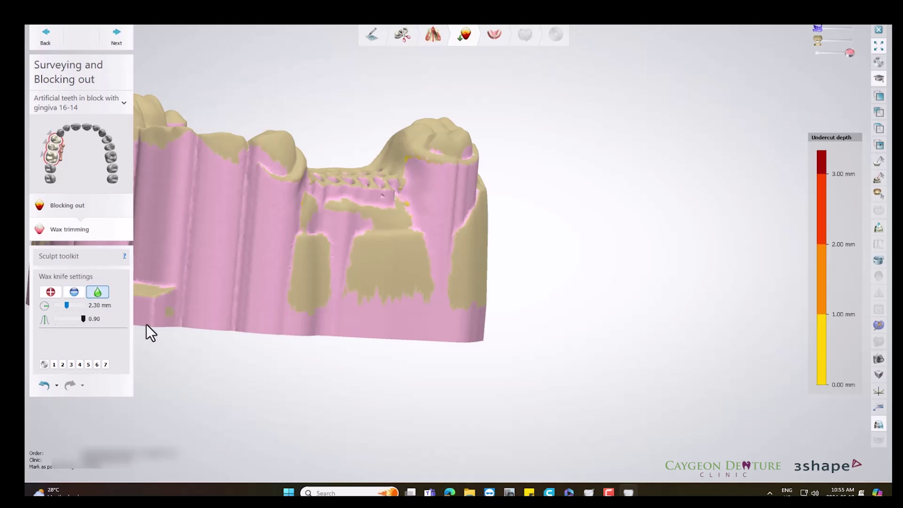
mouse_move(146, 324)
right_mouse_down()
mouse_move(283, 284)
mouse_move(274, 219)
mouse_move(249, 259)
right_mouse_up()
scroll(242, 266, "up", 3)
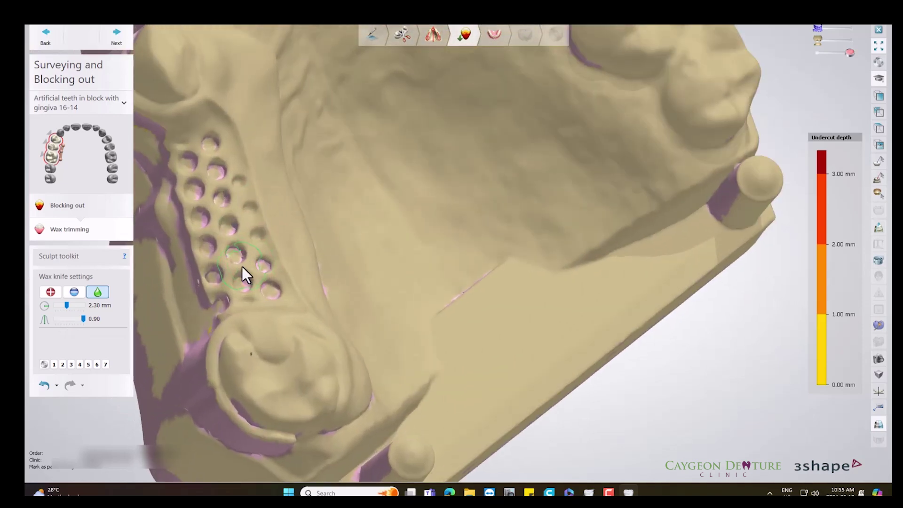
left_click(214, 278)
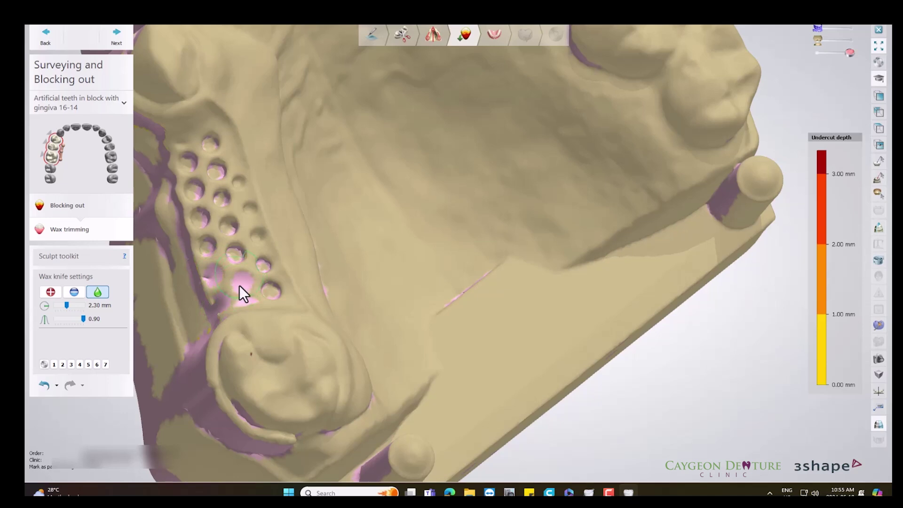
left_click(269, 295)
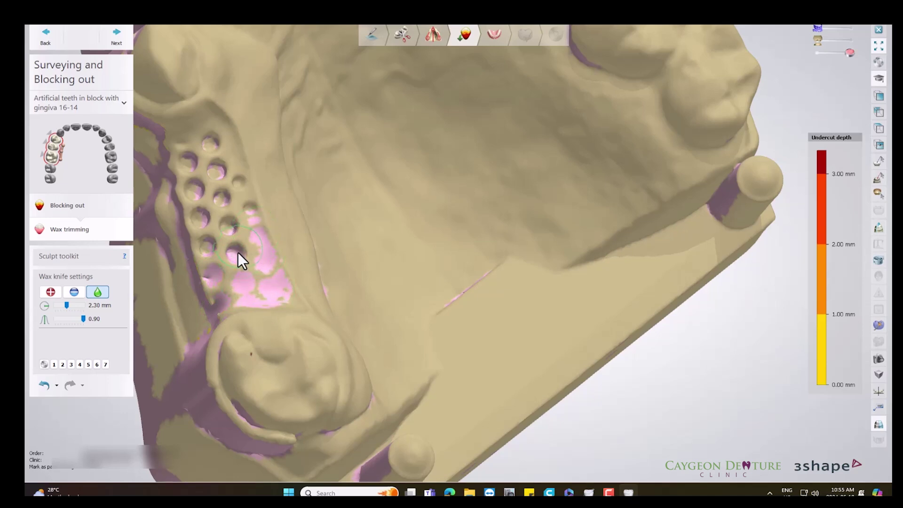
left_click(207, 252)
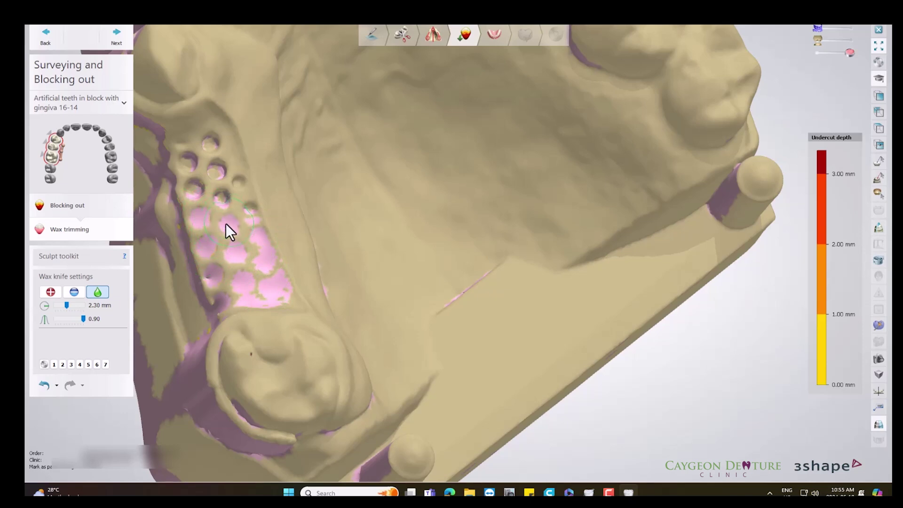
left_click_drag(226, 193, 250, 224)
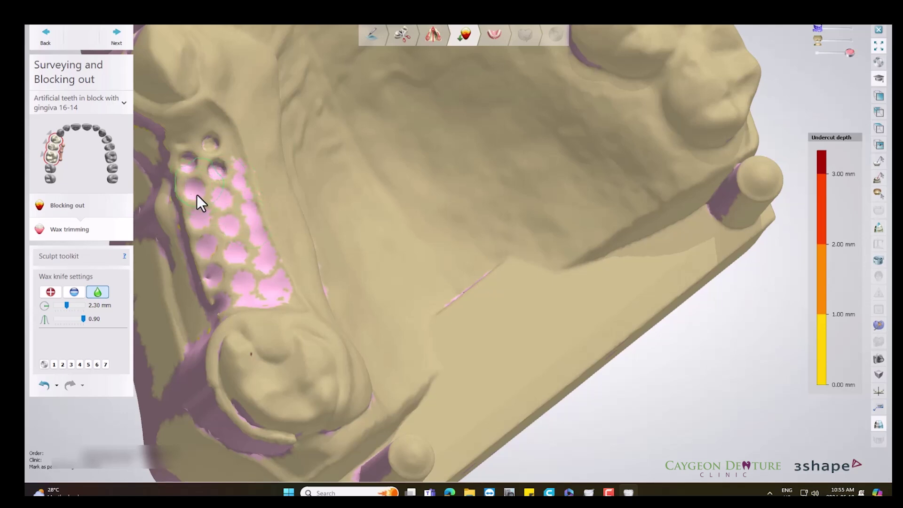
left_click_drag(182, 156, 213, 160)
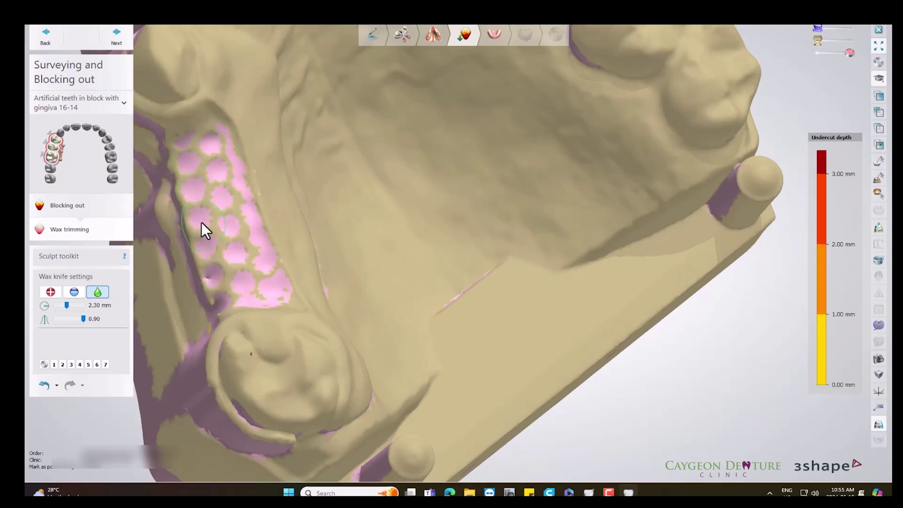
mouse_move(221, 238)
right_mouse_down()
mouse_move(319, 246)
mouse_move(290, 242)
right_mouse_up()
Add wax over the undercut specks below the gap, then trim some back.
left_click(53, 291)
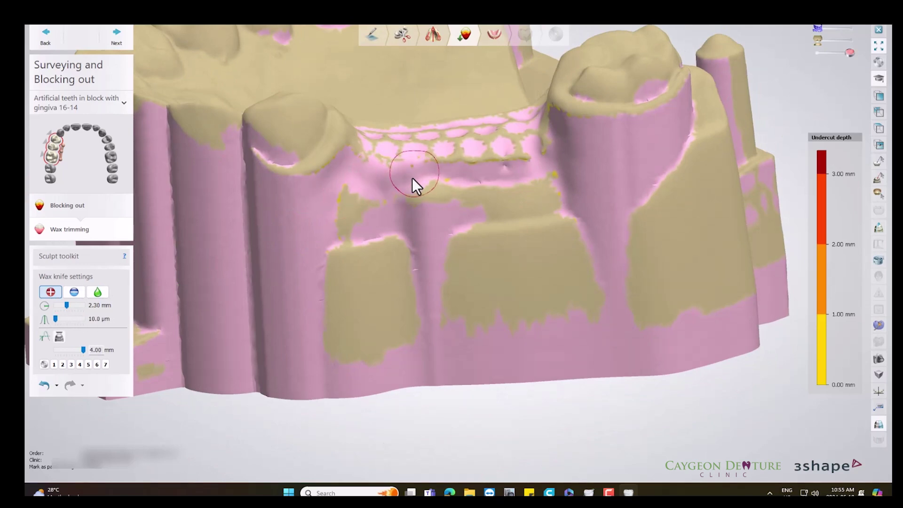
left_click_drag(412, 178, 416, 172)
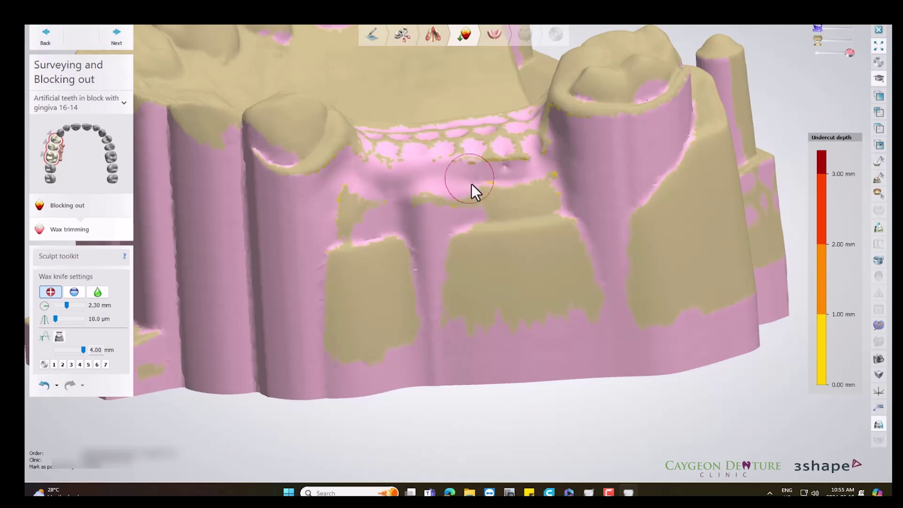
left_click(537, 156)
left_click(74, 292)
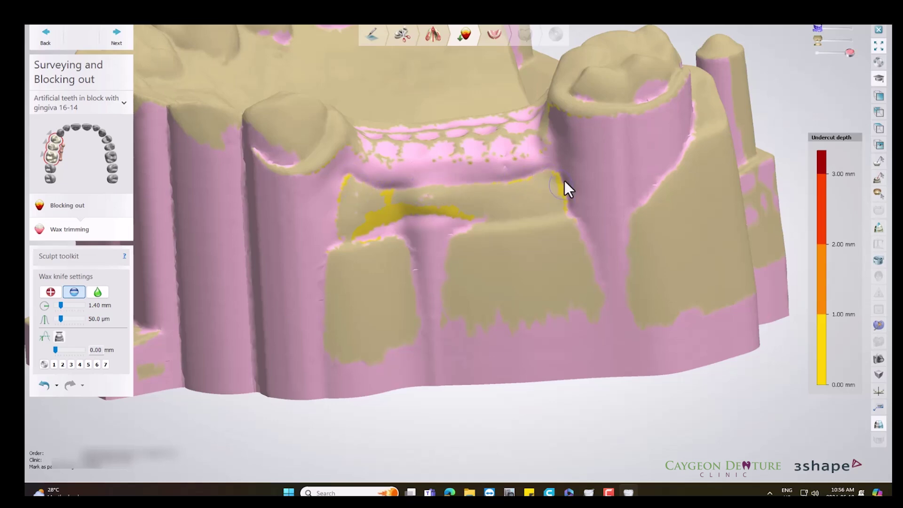
right_click_drag(471, 218, 469, 238)
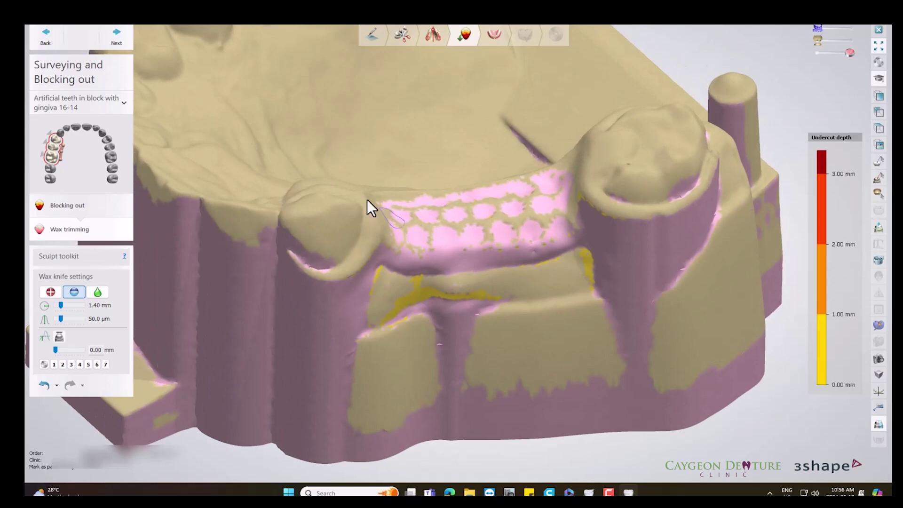
mouse_move(367, 199)
right_mouse_down()
mouse_move(295, 222)
mouse_move(332, 154)
mouse_move(337, 196)
right_mouse_up()
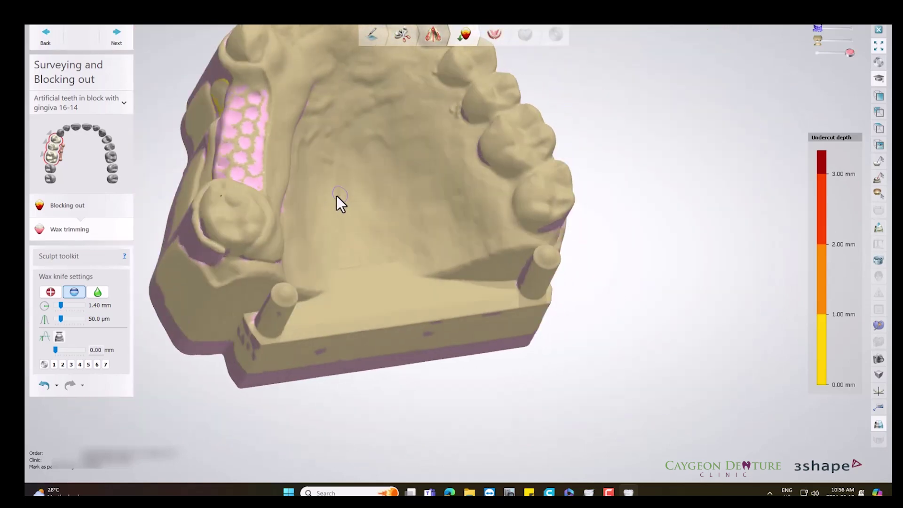
left_click(116, 38)
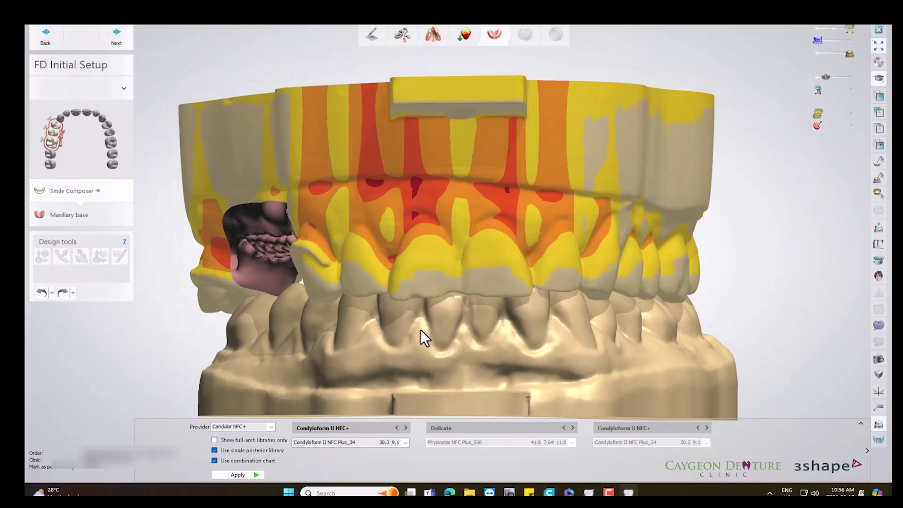
Choose SR Vivodent S DCL / S PE as the tooth provider.
scroll(400, 277, "down", 2)
mouse_move(399, 277)
right_mouse_down()
mouse_move(459, 272)
mouse_move(459, 304)
right_mouse_up()
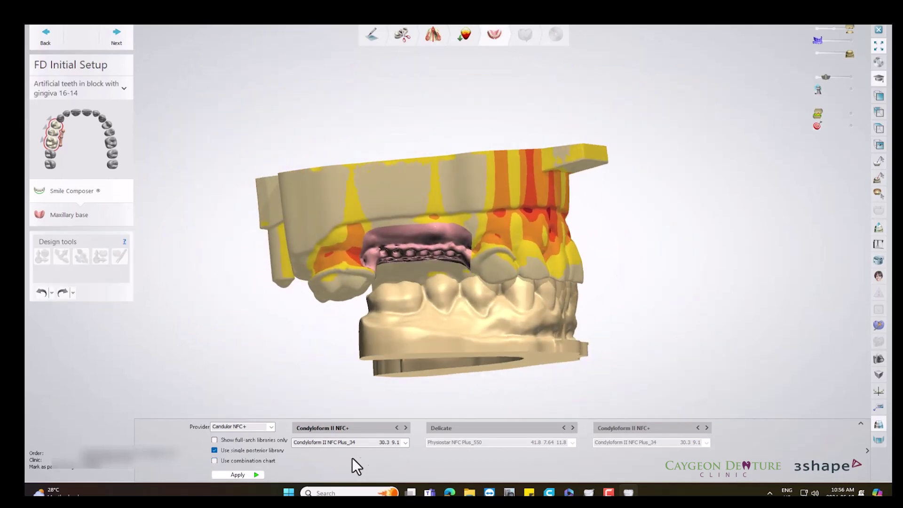
left_click(272, 427)
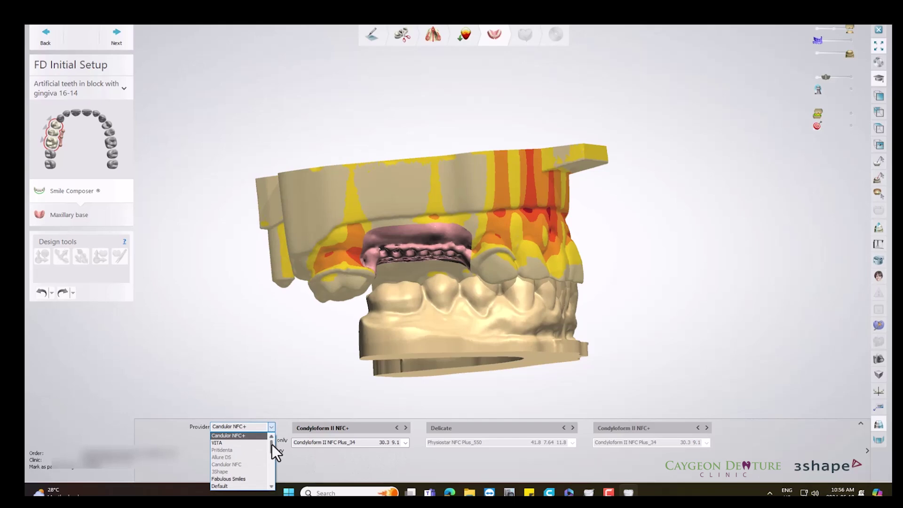
left_click_drag(271, 444, 272, 463)
left_click(261, 454)
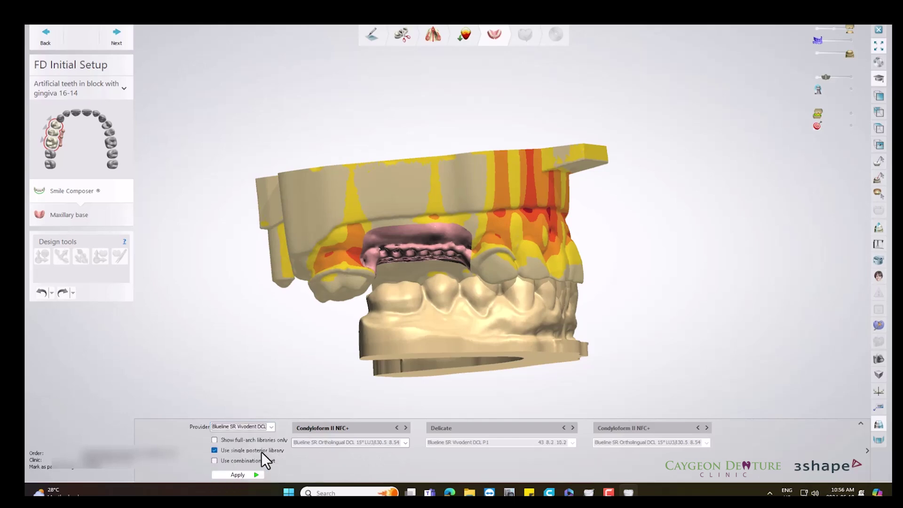
left_click(271, 427)
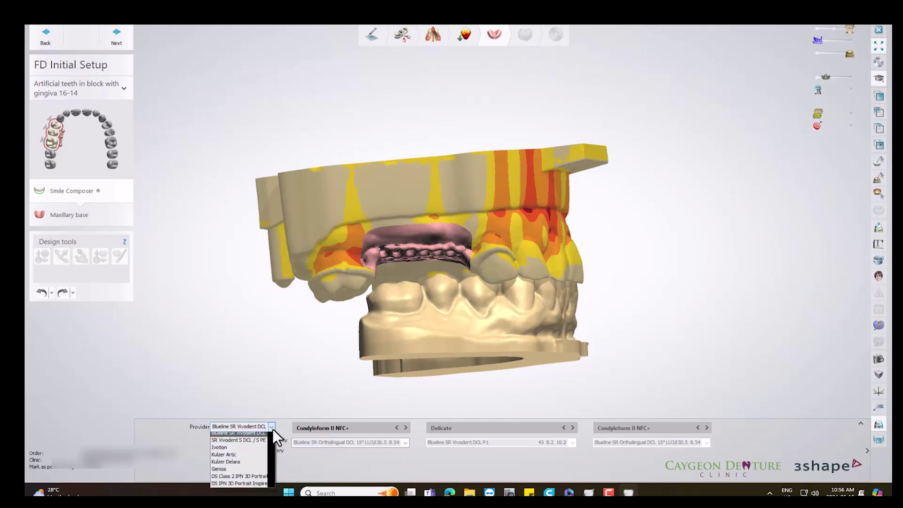
left_click(261, 445)
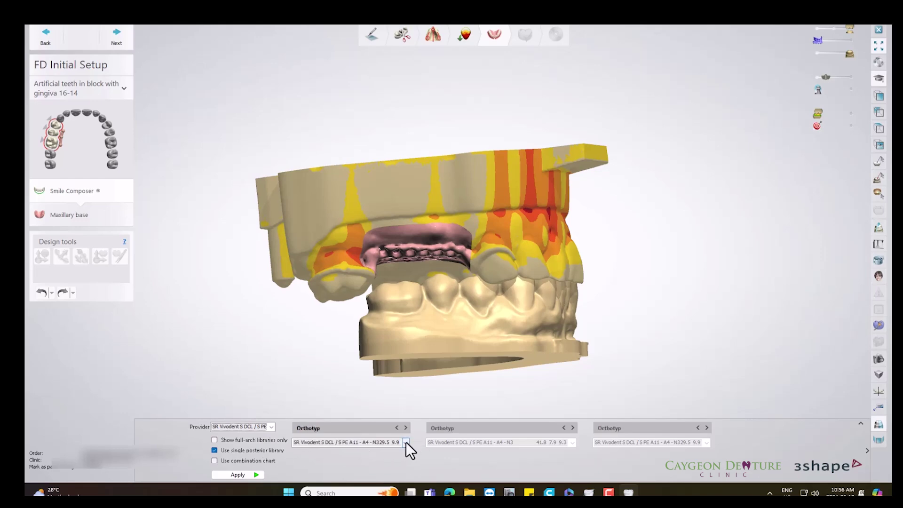
Pick the library size, show full-arch libraries only, and apply it to the setup.
left_click(405, 442)
scroll(360, 410, "down", 3)
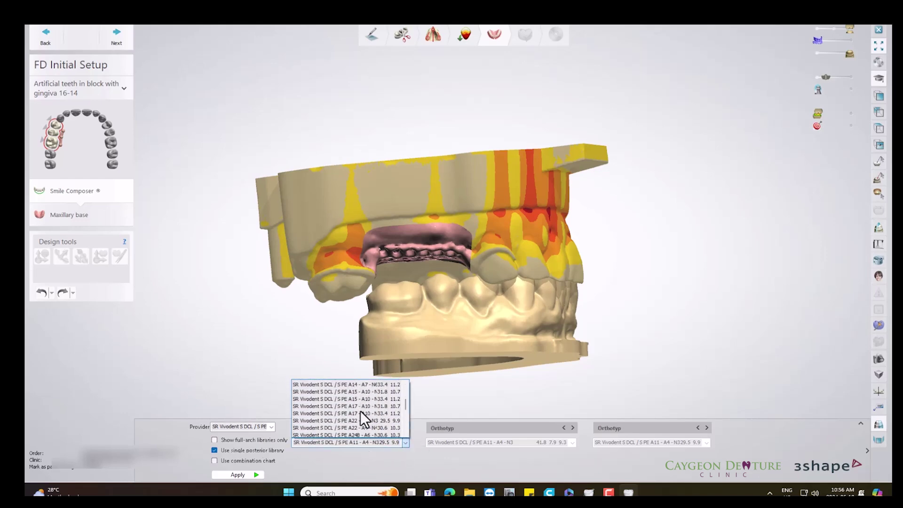
scroll(360, 411, "down", 1)
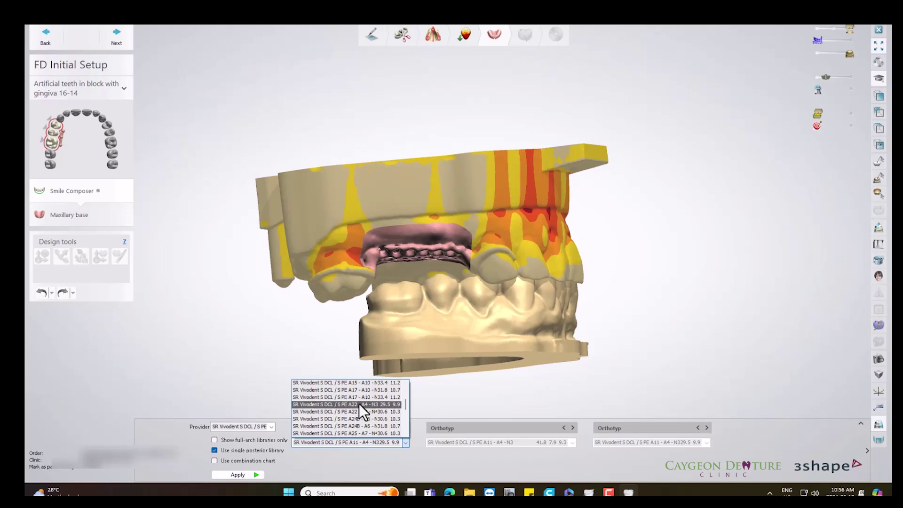
left_click(359, 403)
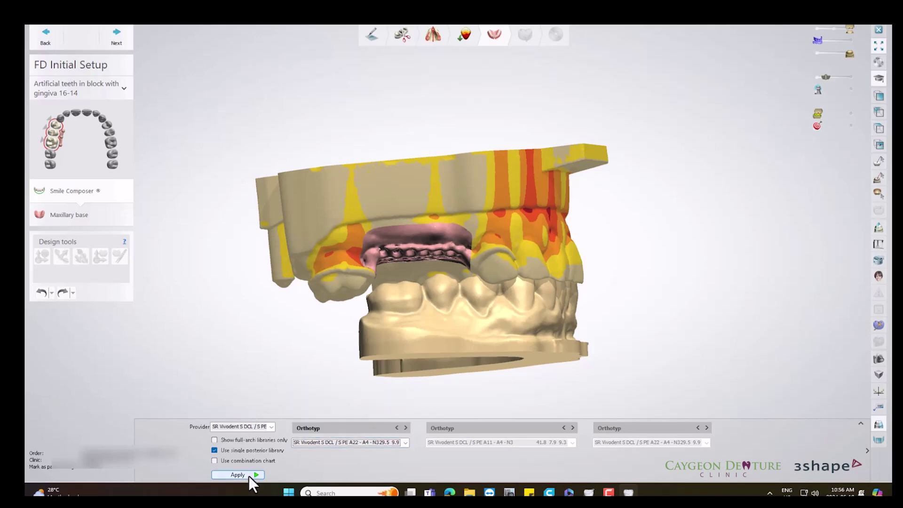
left_click(214, 440)
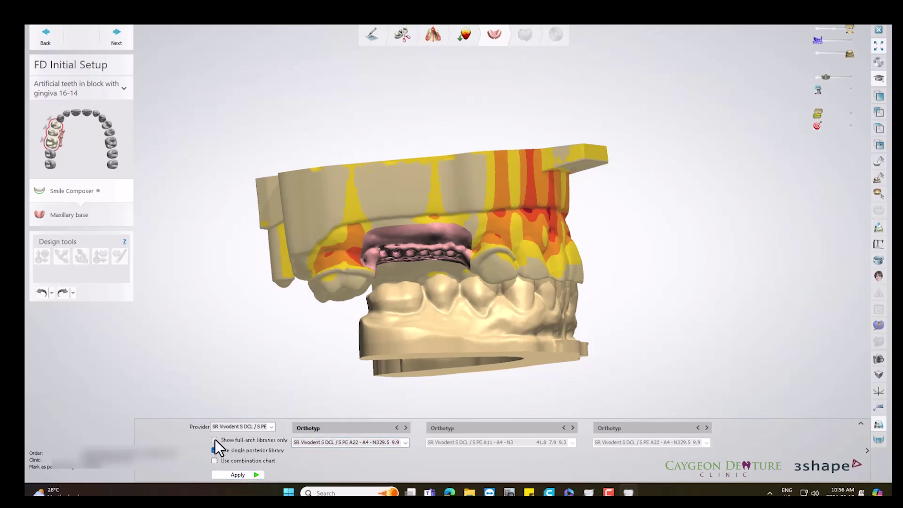
left_click(240, 473)
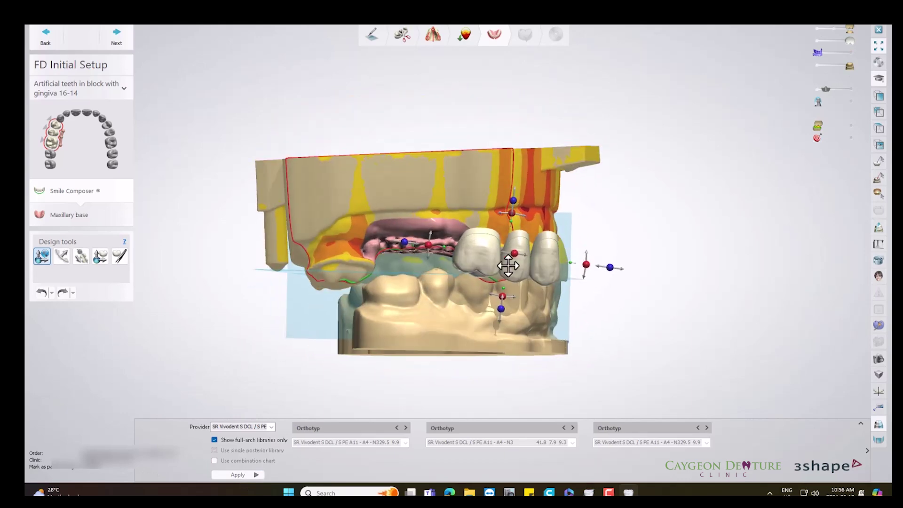
Tilt and lower the three-tooth block onto the 16–14 ridge, nudging it about 0.36 mm.
left_click_drag(502, 297, 510, 300)
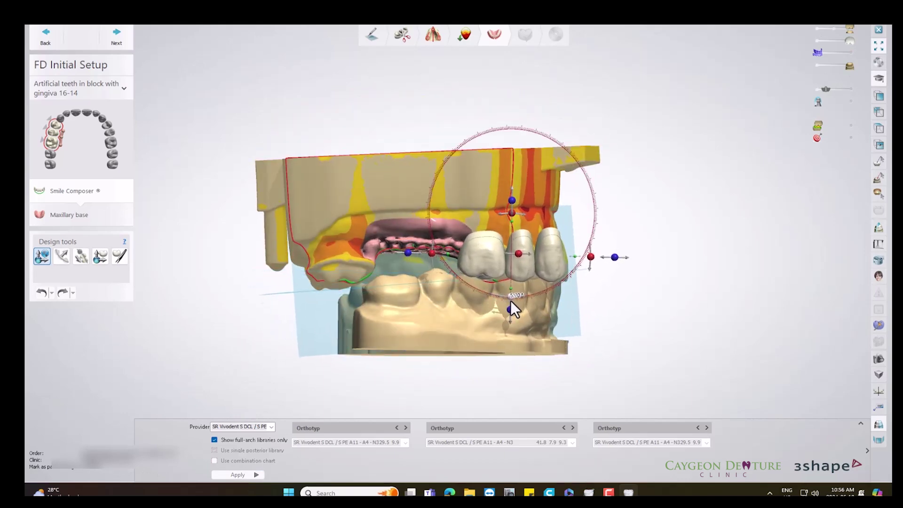
right_click_drag(610, 259, 507, 264)
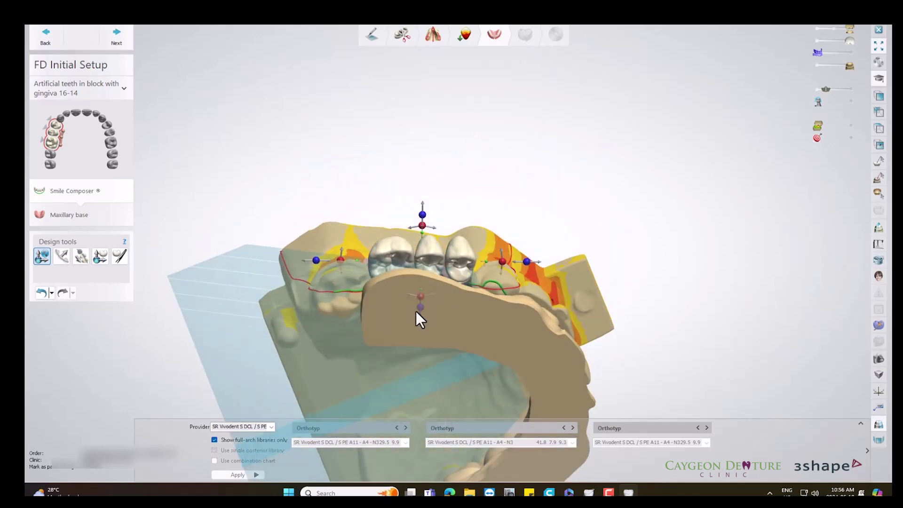
left_click_drag(419, 311, 420, 334)
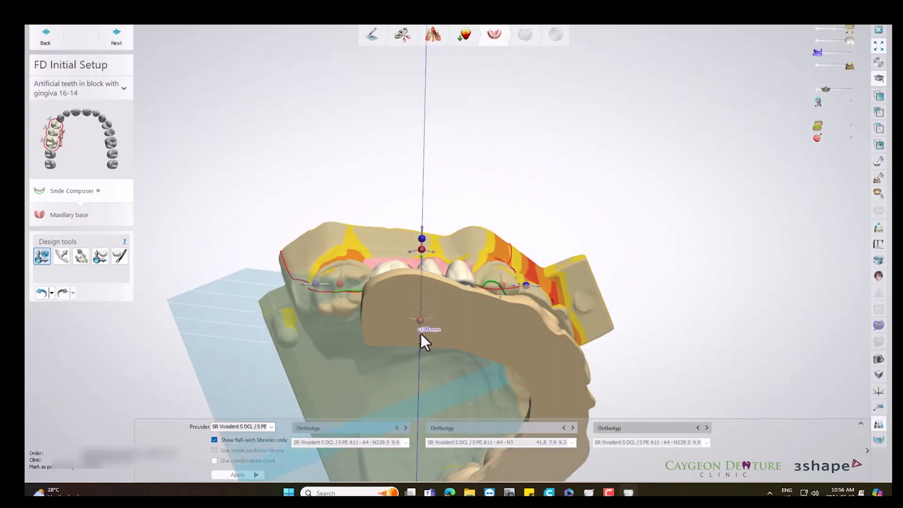
right_click_drag(444, 316, 444, 272)
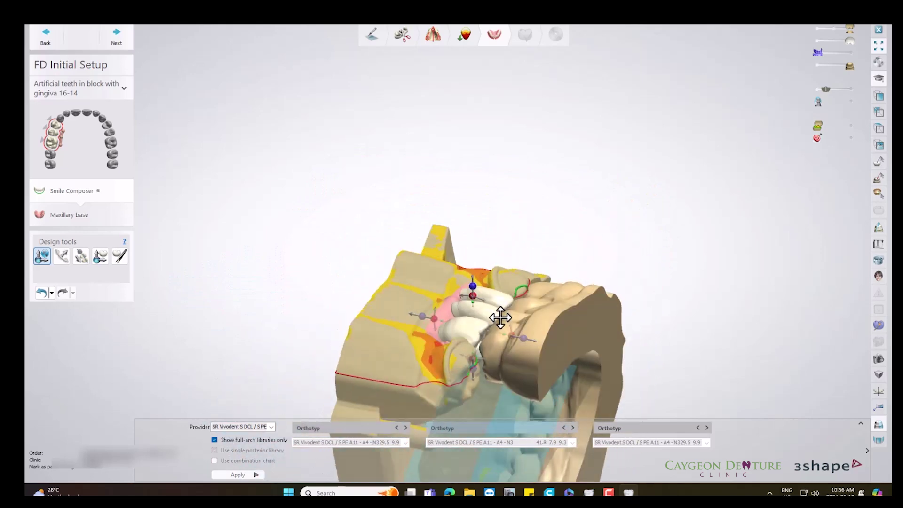
mouse_move(581, 274)
right_mouse_down()
mouse_move(789, 428)
mouse_move(496, 334)
right_mouse_up()
left_click(866, 452)
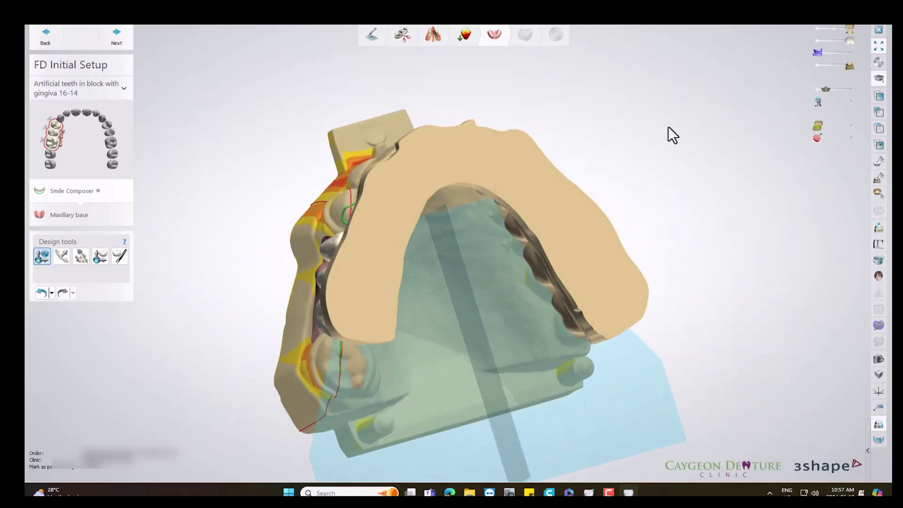
mouse_move(366, 280)
right_mouse_down()
mouse_move(352, 348)
mouse_move(402, 300)
mouse_move(459, 313)
mouse_move(456, 276)
mouse_move(472, 298)
mouse_move(459, 258)
mouse_move(470, 290)
mouse_move(401, 274)
mouse_move(423, 281)
mouse_move(433, 270)
mouse_move(321, 270)
right_mouse_up()
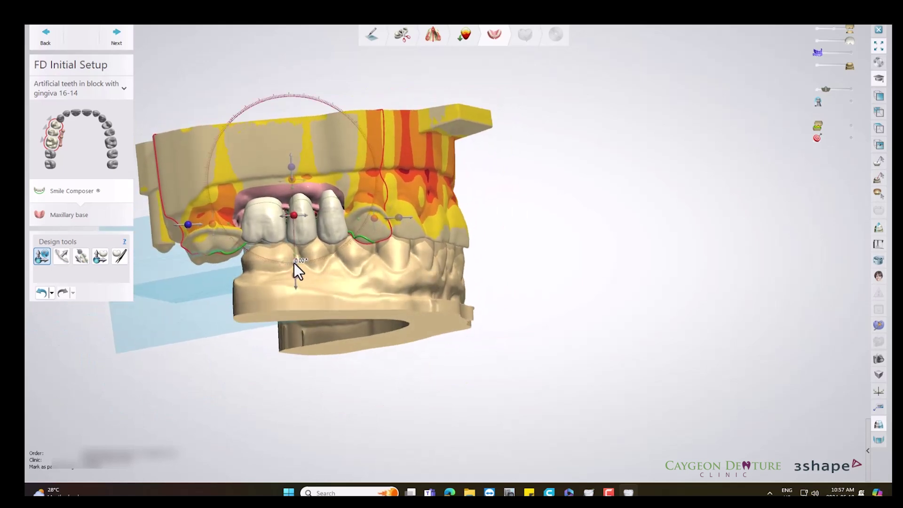
left_click_drag(400, 216, 397, 215)
left_click_drag(289, 270, 296, 274)
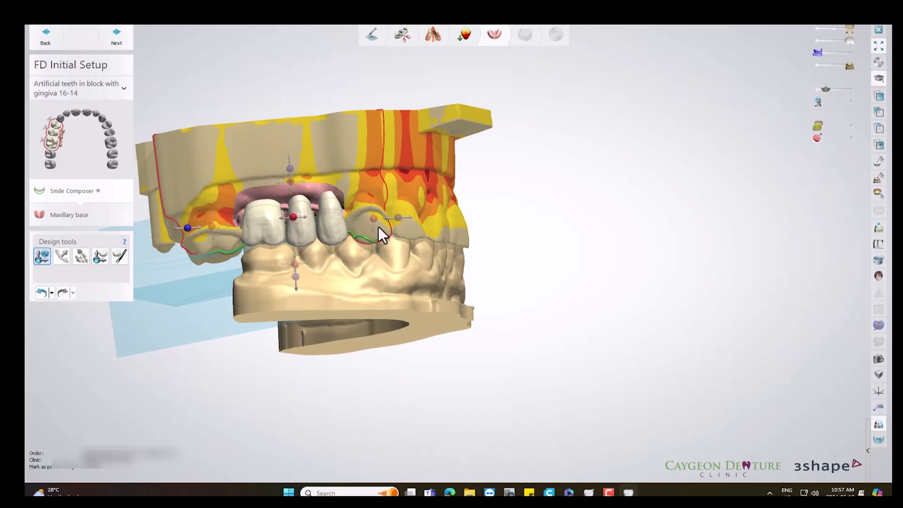
Shift the individual teeth: right tooth about 0.37 mm, middle 1.28 mm, left slightly right.
left_click(100, 255)
scroll(284, 252, "up", 2)
scroll(317, 257, "up", 2)
scroll(327, 256, "up", 1)
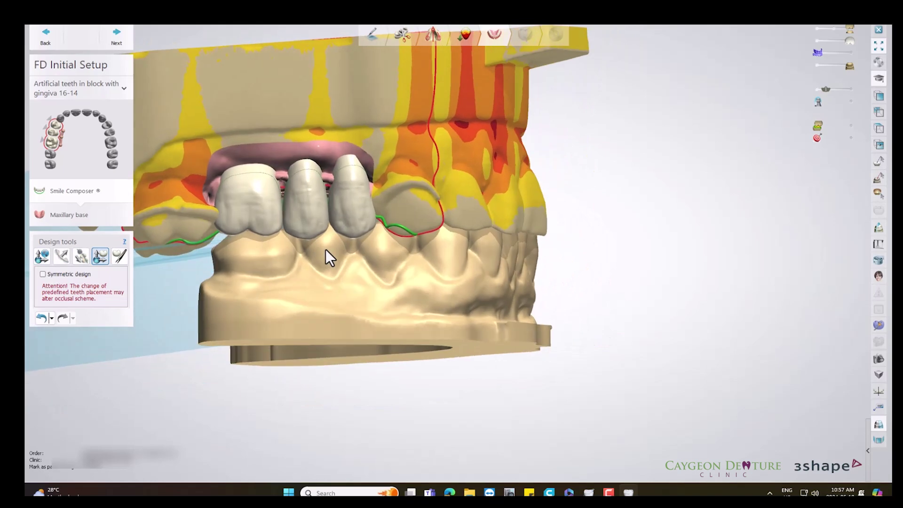
left_click(355, 199)
left_click_drag(385, 202, 377, 194)
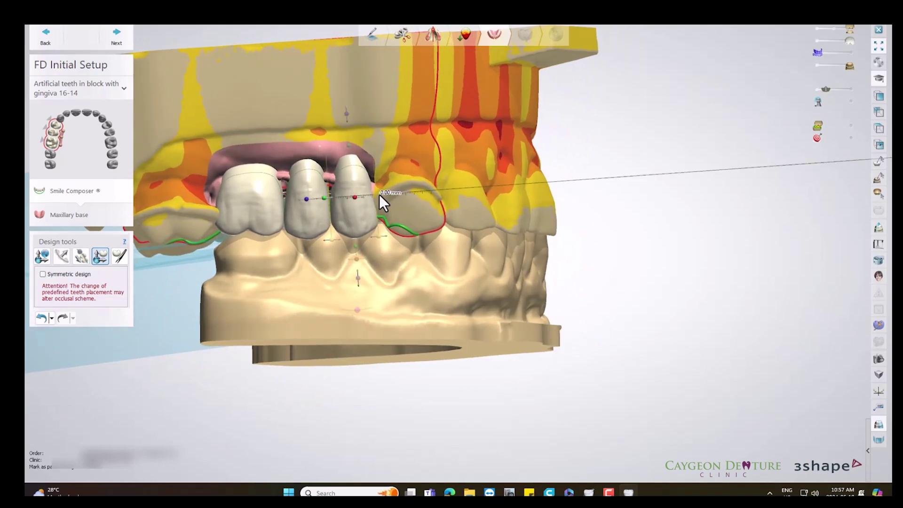
left_click(308, 206)
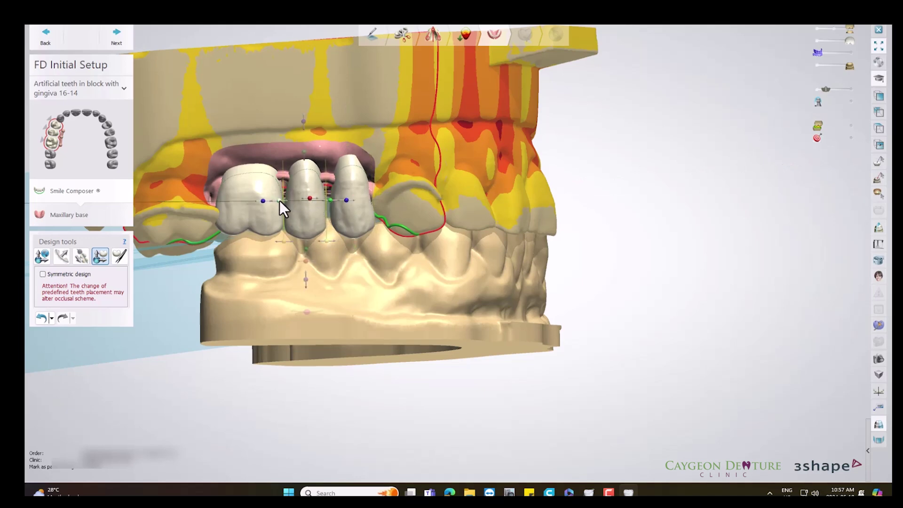
left_click_drag(279, 200, 283, 200)
left_click(246, 207)
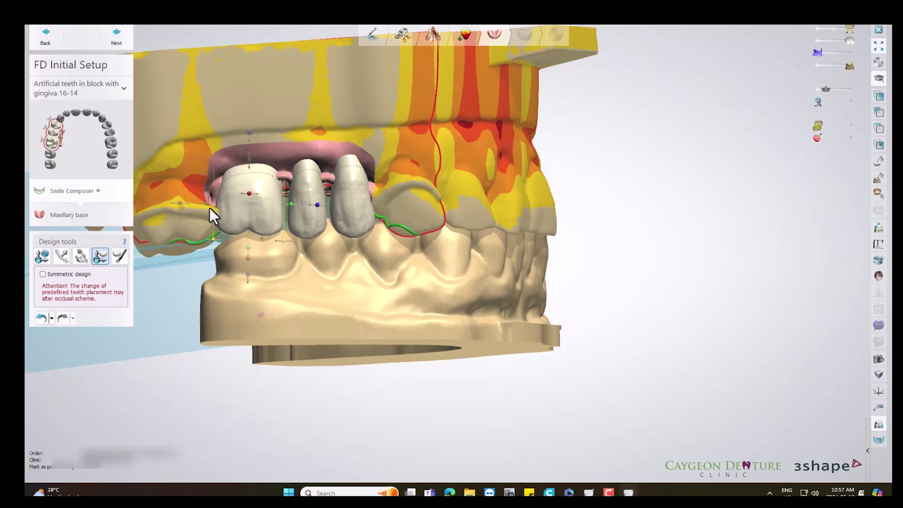
left_click_drag(206, 205, 211, 207)
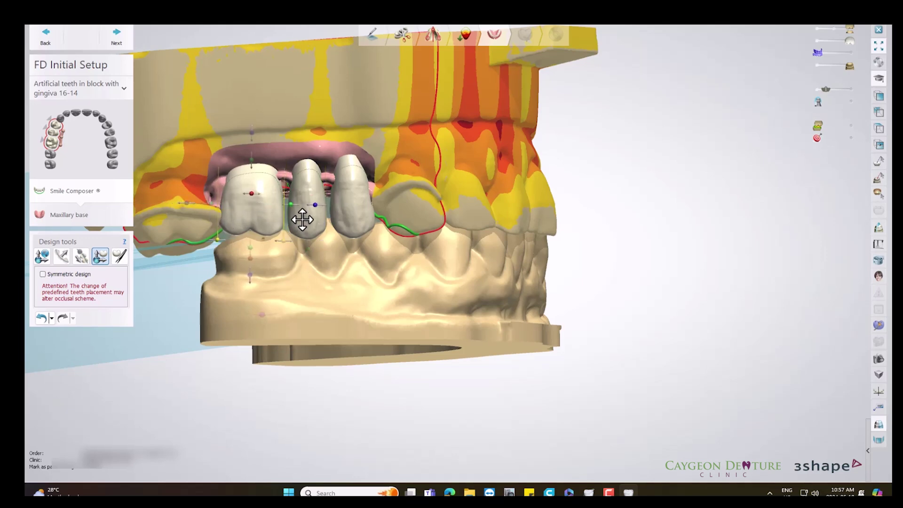
Rotate the third tooth about 1.63° and shift it roughly 0.24 and 0.21 mm.
right_click_drag(379, 232, 375, 236)
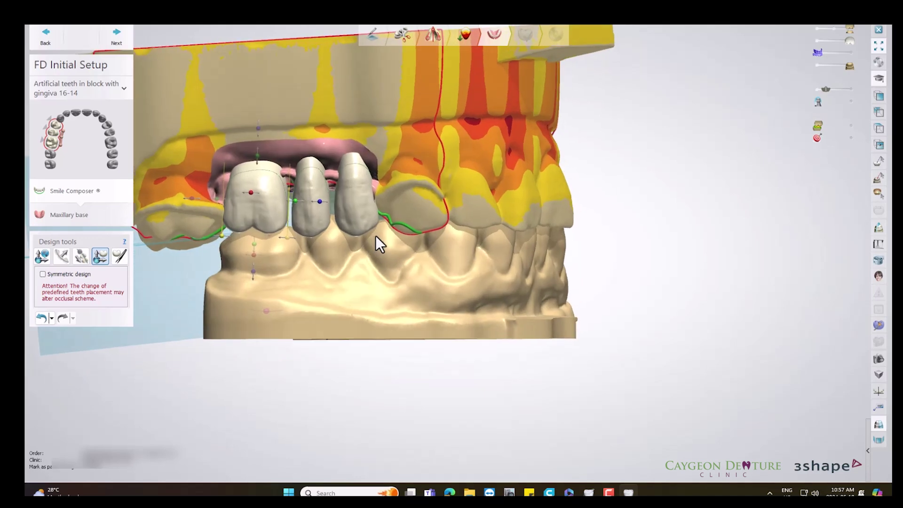
left_click(353, 202)
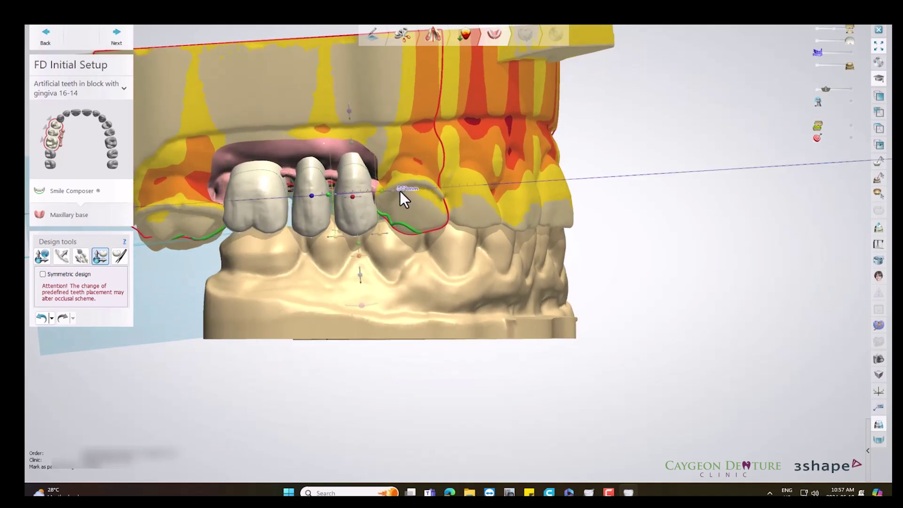
left_click_drag(358, 260, 359, 258)
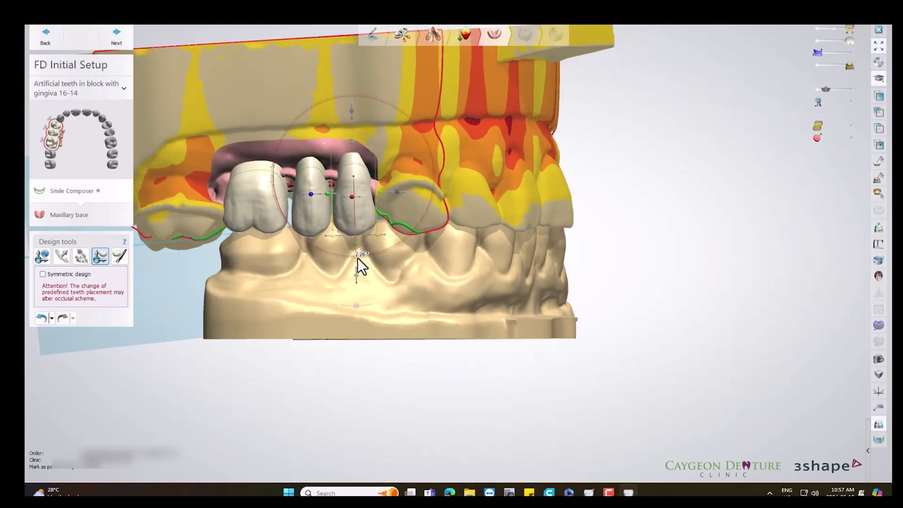
left_click_drag(399, 193, 398, 193)
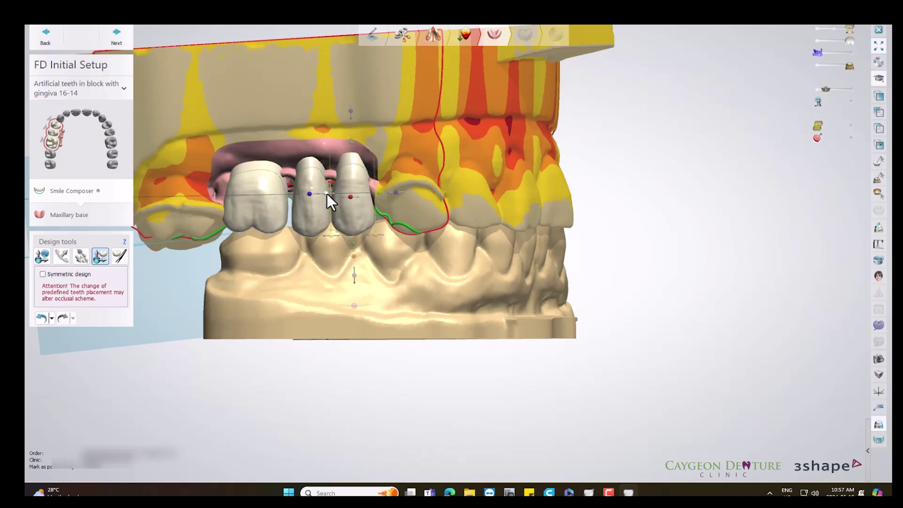
left_click_drag(379, 194, 329, 193)
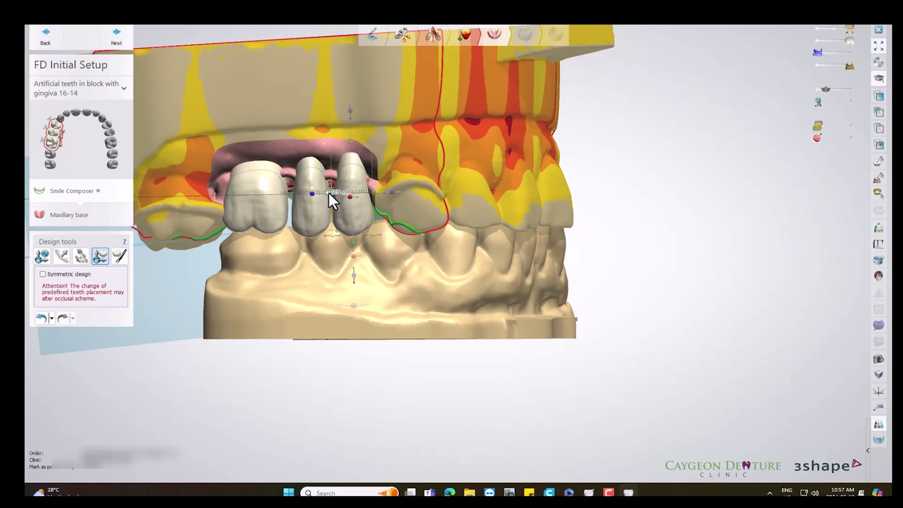
Bring the central and neighbouring teeth into mesial contact.
right_click(313, 206)
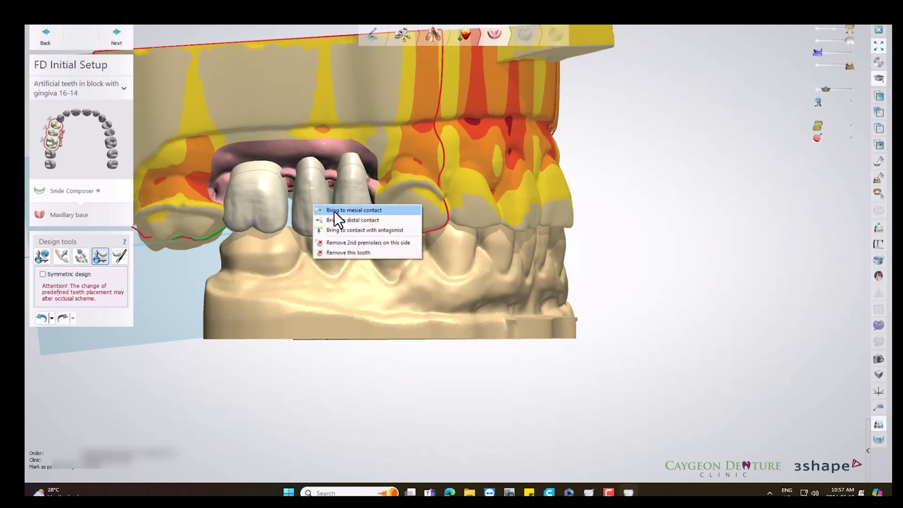
left_click(338, 211)
right_click(283, 205)
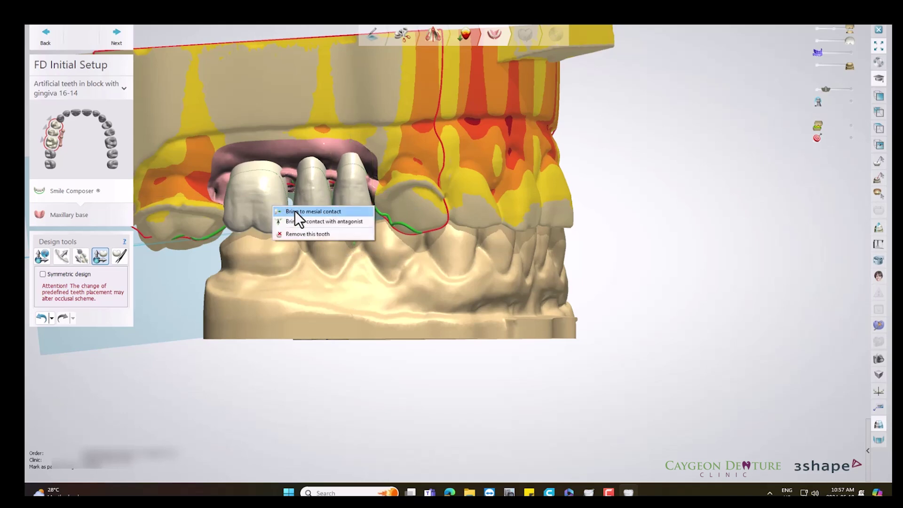
left_click(295, 213)
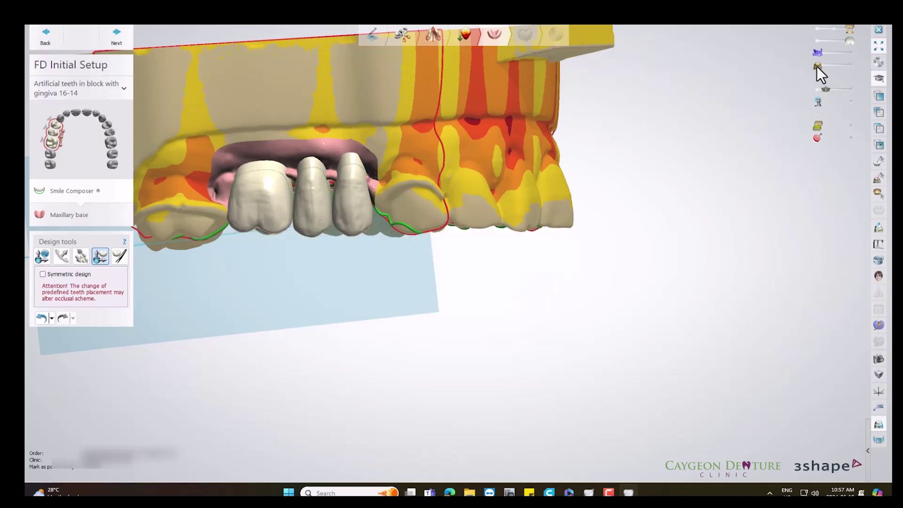
mouse_move(817, 66)
right_mouse_down()
mouse_move(516, 186)
mouse_move(521, 144)
right_mouse_up()
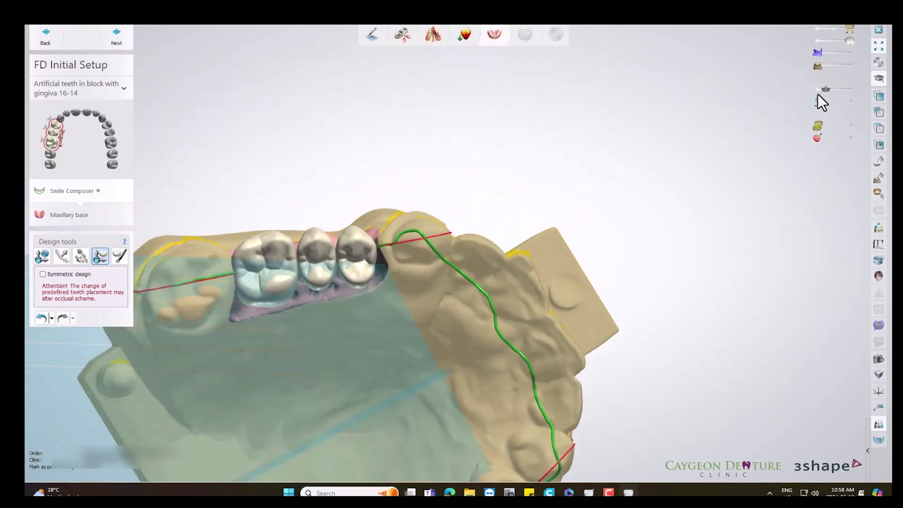
Inspect the central tooth with the lower model hidden and shown, nudging it about 0.06 mm.
left_click(818, 95)
right_click_drag(430, 330, 397, 239)
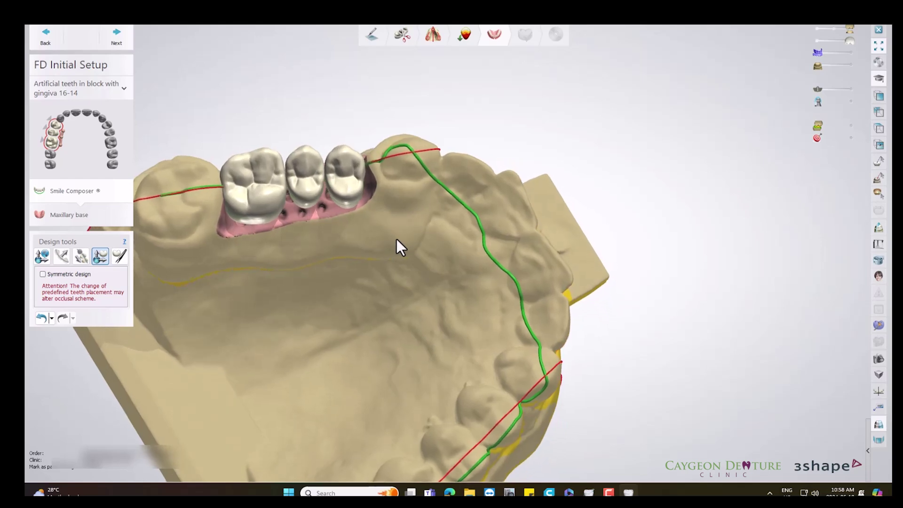
mouse_move(348, 170)
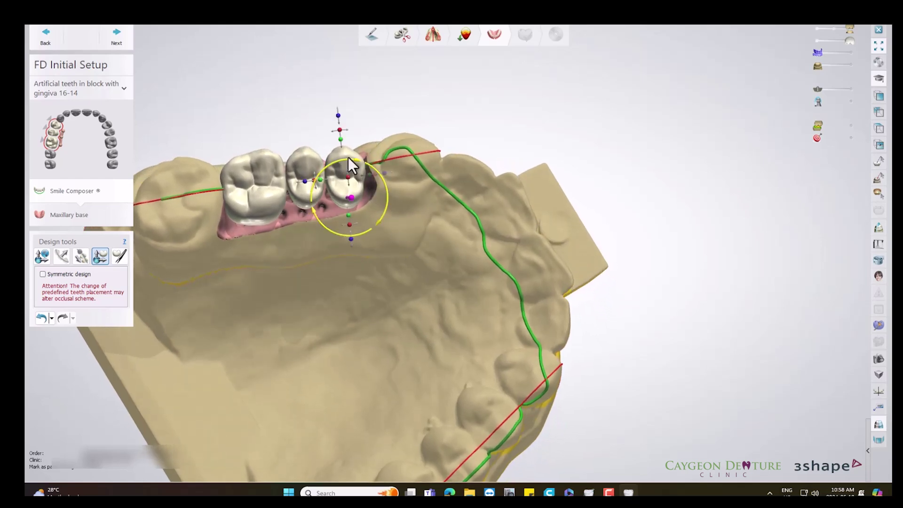
left_click_drag(340, 117, 341, 114)
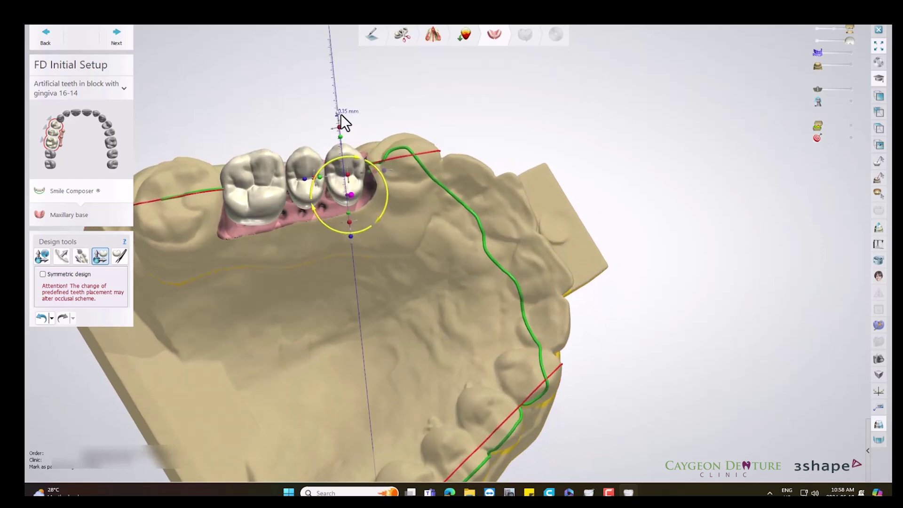
left_click_drag(817, 66, 849, 66)
mouse_move(853, 71)
right_mouse_down()
mouse_move(681, 170)
mouse_move(673, 159)
mouse_move(671, 173)
mouse_move(673, 154)
right_mouse_up()
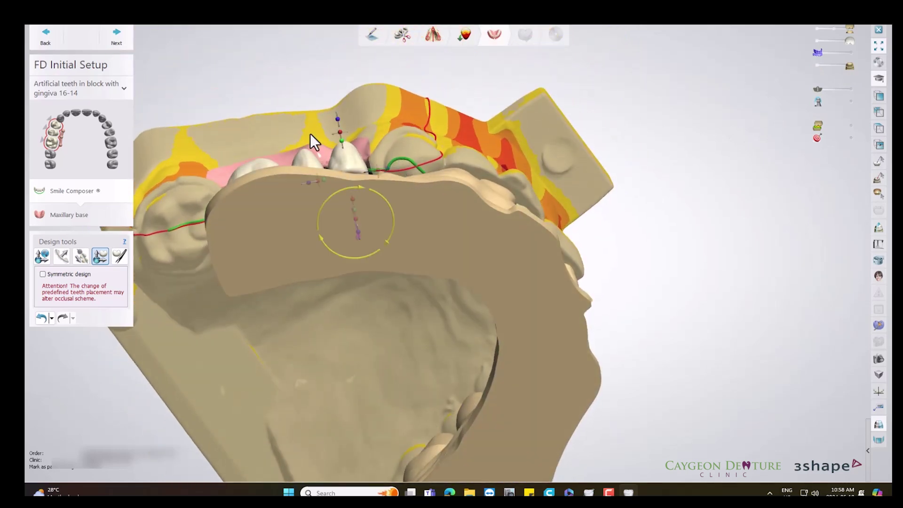
left_click_drag(340, 118, 340, 115)
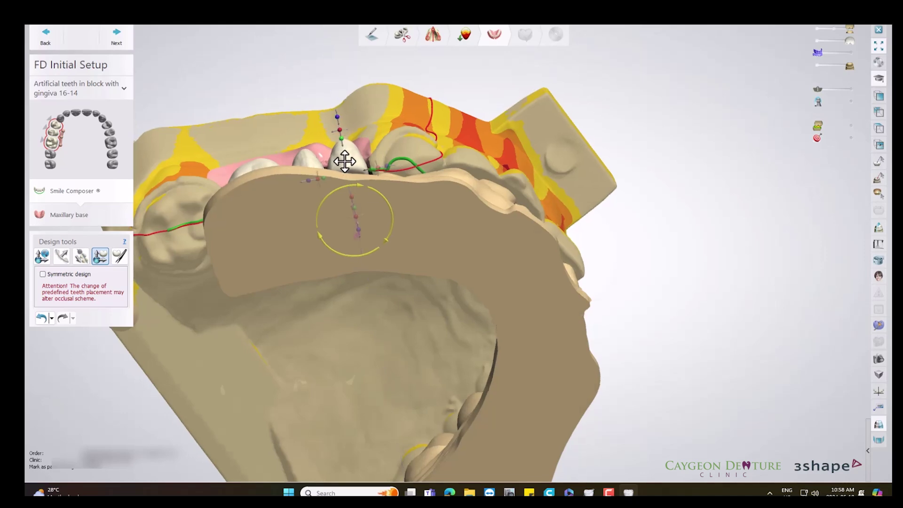
right_click_drag(342, 151, 350, 157)
left_click_drag(317, 191, 317, 177)
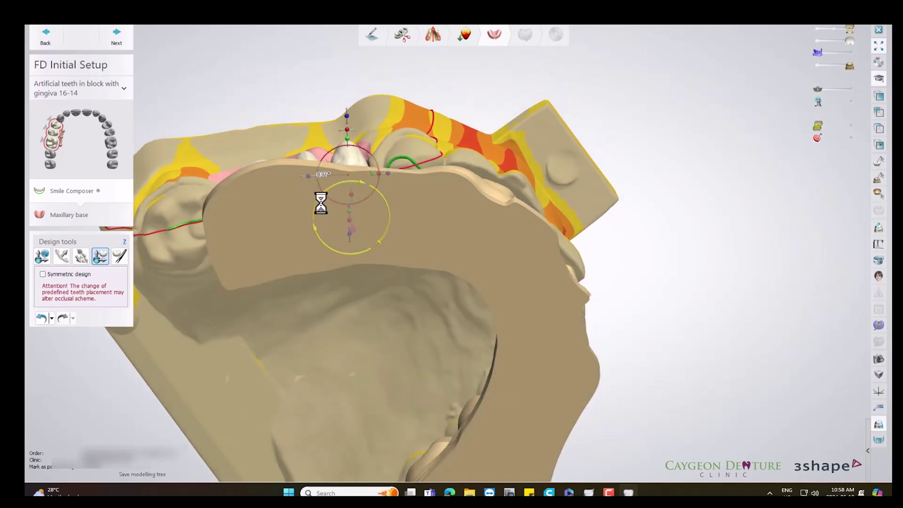
mouse_move(318, 205)
right_mouse_down()
mouse_move(319, 218)
mouse_move(319, 209)
right_mouse_up()
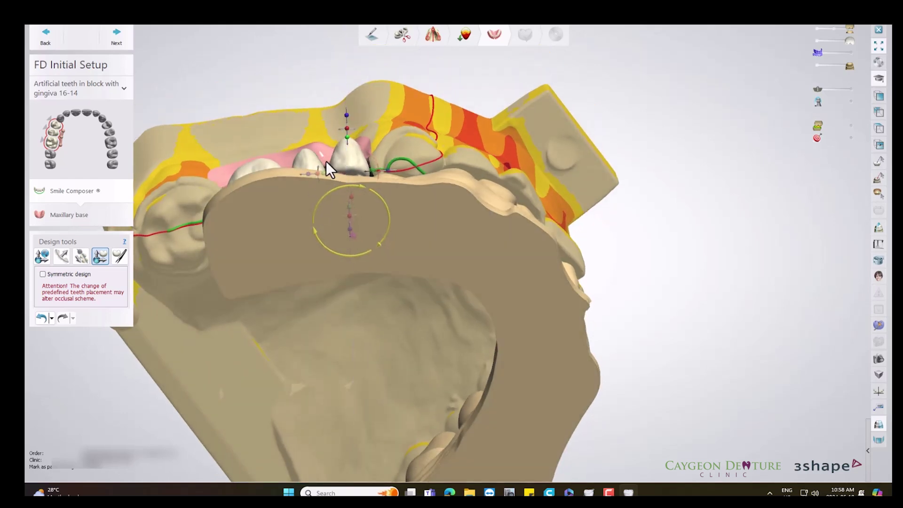
Select the neighbouring and leftmost teeth and check them from a frontal view.
left_click(308, 156)
mouse_move(301, 188)
right_mouse_down()
mouse_move(312, 222)
mouse_move(316, 186)
mouse_move(317, 196)
mouse_move(292, 195)
right_mouse_up()
left_click(254, 171)
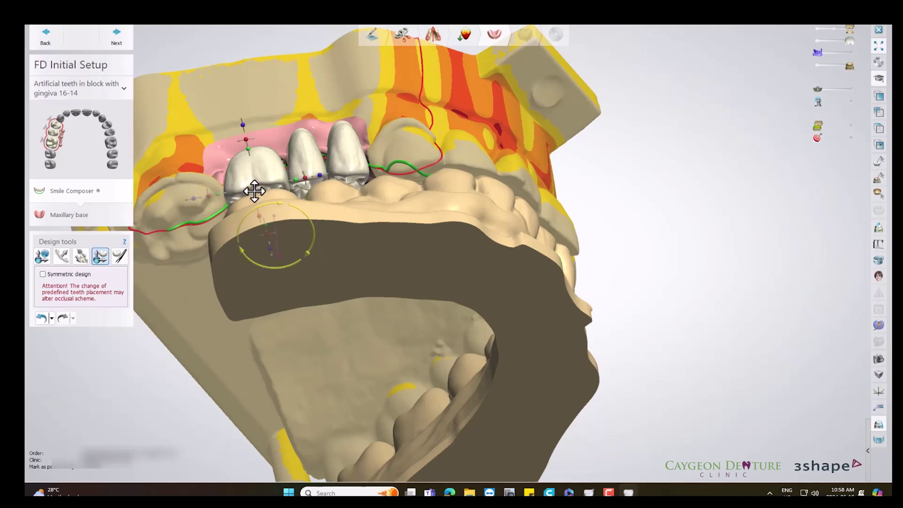
right_click_drag(254, 171, 256, 154)
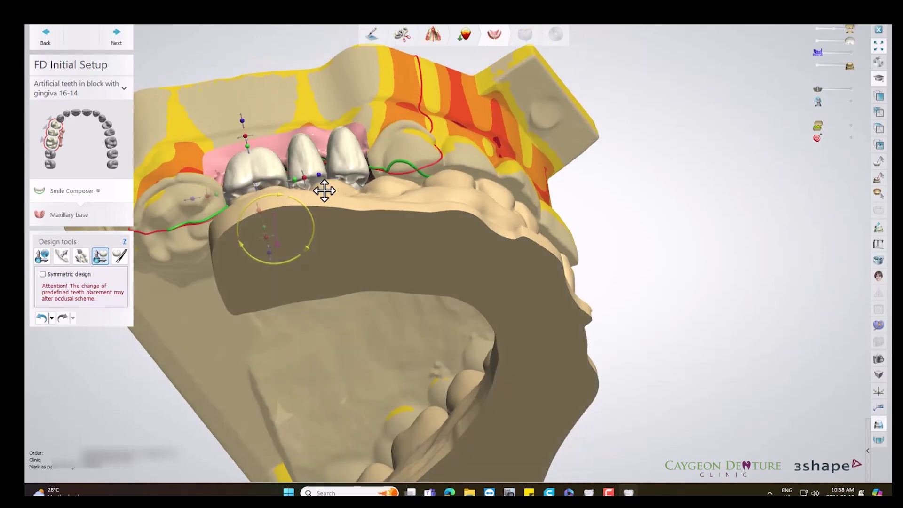
mouse_move(323, 187)
right_mouse_down()
mouse_move(321, 232)
mouse_move(329, 230)
mouse_move(294, 218)
right_mouse_up()
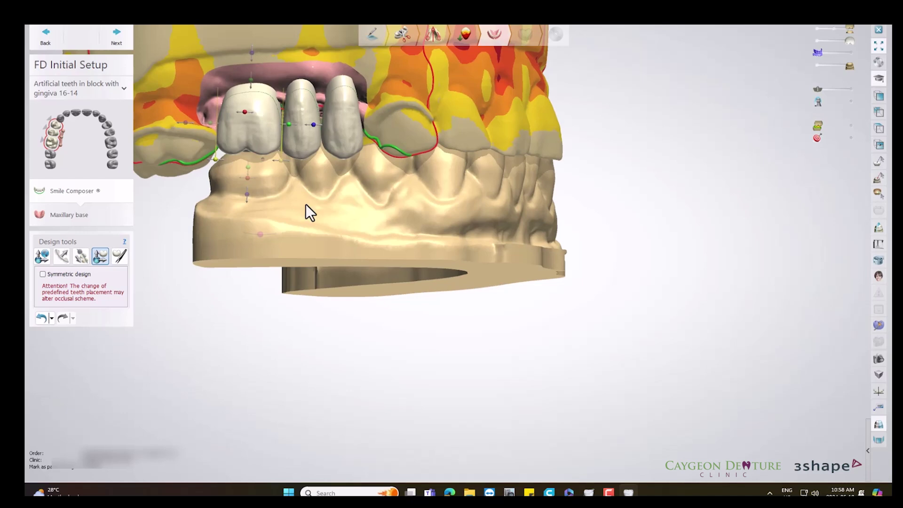
left_click(698, 72)
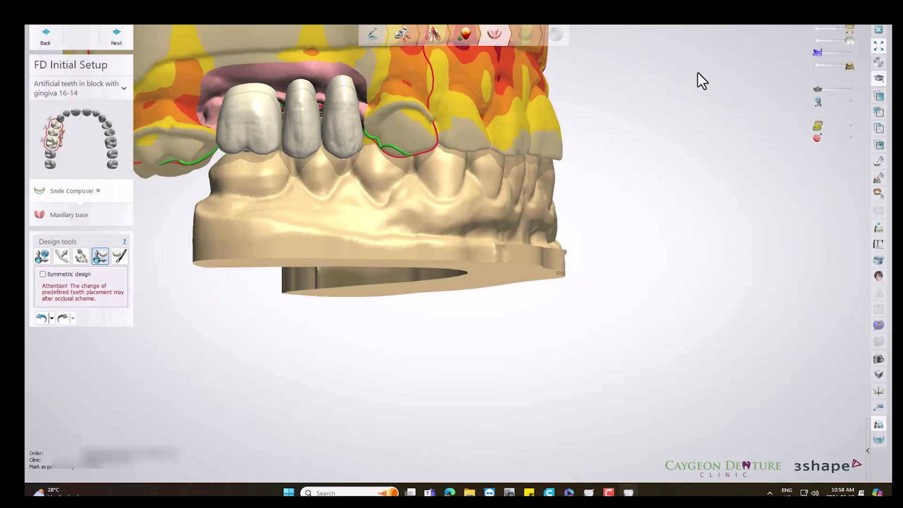
With the opposing jaw hidden, check each tooth occlusally, then show the jaw again.
left_click(817, 68)
mouse_move(778, 95)
right_mouse_down()
mouse_move(528, 129)
mouse_move(523, 98)
mouse_move(527, 106)
mouse_move(493, 128)
right_mouse_up()
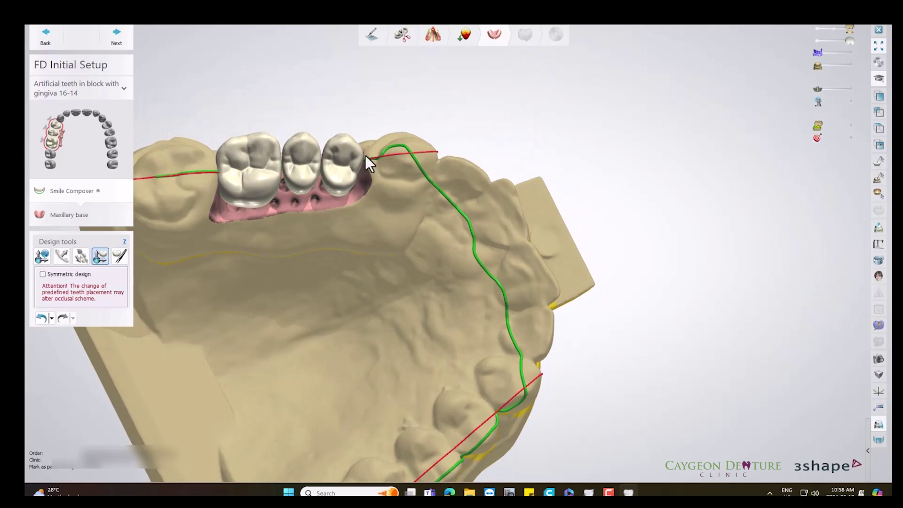
left_click(339, 160)
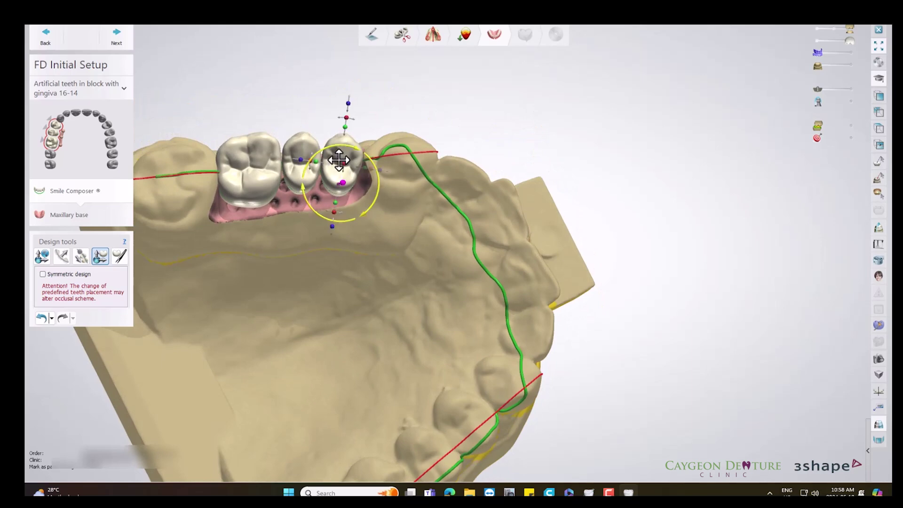
left_click(298, 157)
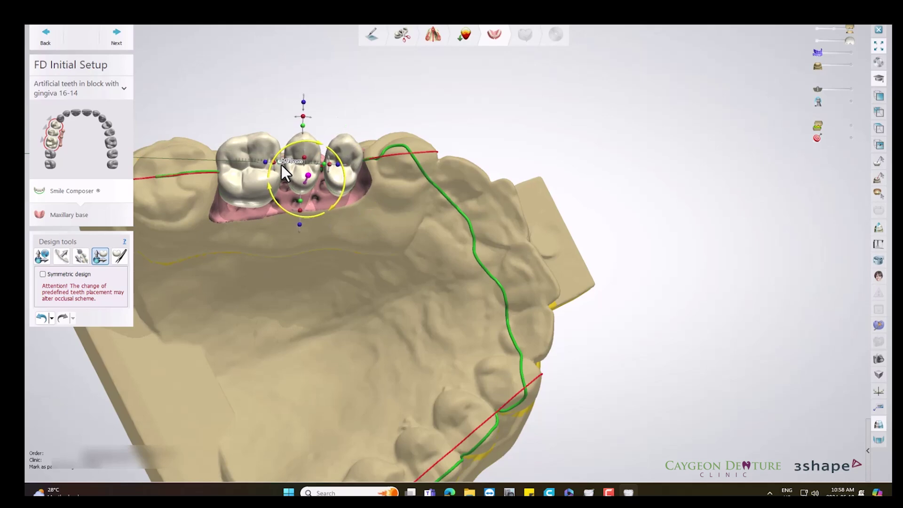
right_click_drag(314, 229, 310, 181)
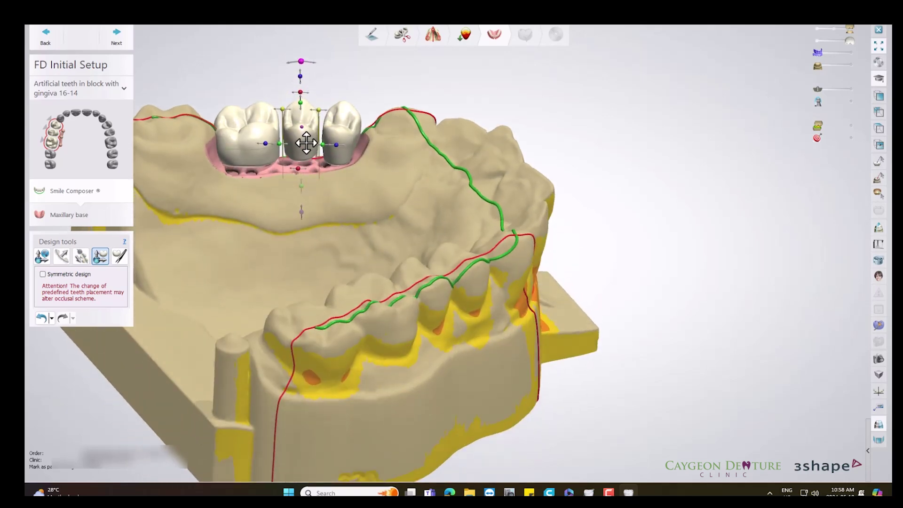
right_click(307, 144)
left_click(266, 154)
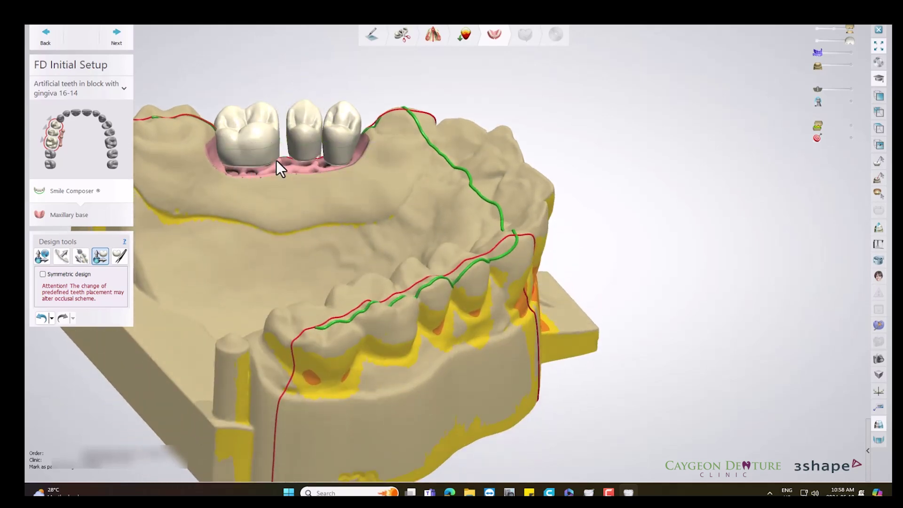
mouse_move(256, 182)
right_mouse_down()
mouse_move(258, 233)
mouse_move(374, 276)
right_mouse_up()
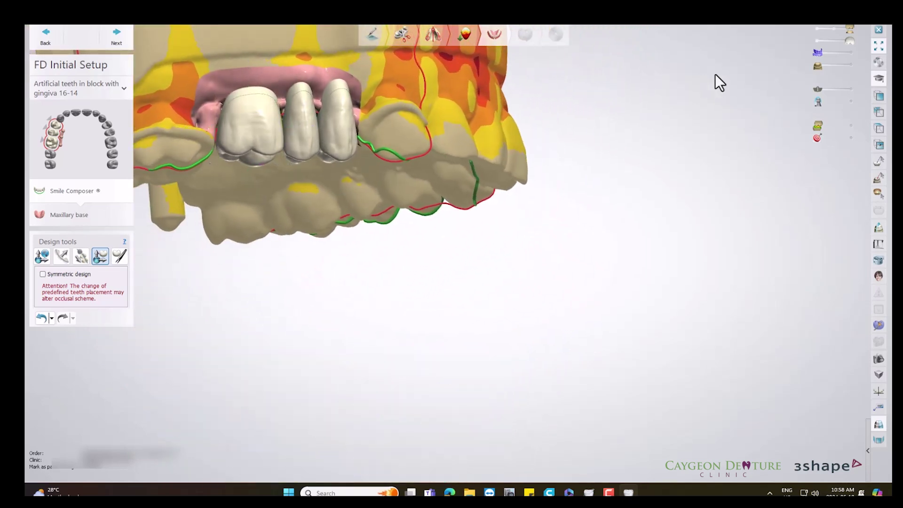
left_click(853, 66)
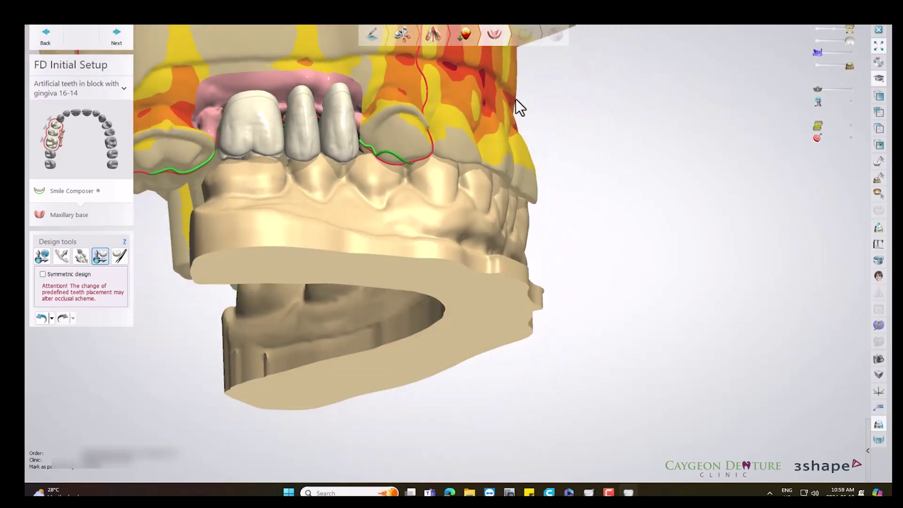
right_click_drag(515, 103, 522, 73)
mouse_move(520, 64)
right_mouse_down()
mouse_move(458, 140)
mouse_move(805, 44)
mouse_move(520, 105)
mouse_move(590, 101)
mouse_move(592, 177)
right_mouse_up()
Rotate the tooth block about 1.11° and shift it 0.18 mm along its axis.
left_click_drag(583, 178, 579, 182)
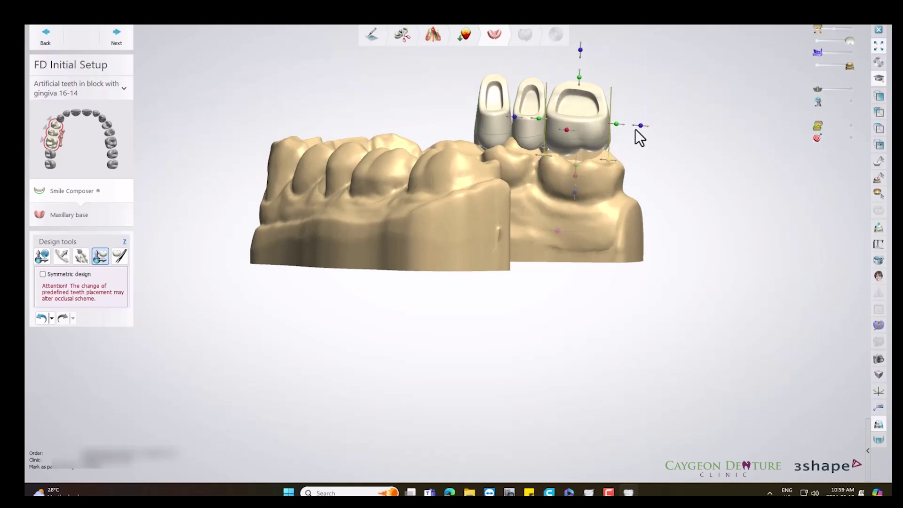
left_click_drag(635, 129, 641, 127)
mouse_move(641, 135)
right_mouse_down()
mouse_move(566, 150)
mouse_move(461, 134)
right_mouse_up()
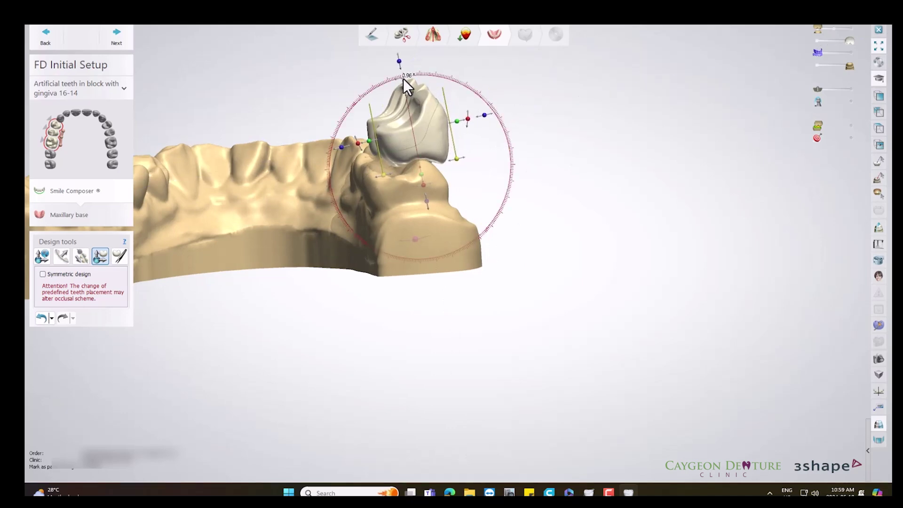
mouse_move(430, 191)
right_mouse_down()
mouse_move(515, 196)
mouse_move(439, 177)
mouse_move(385, 196)
mouse_move(326, 196)
mouse_move(249, 133)
right_mouse_up()
Apply a tooth option and show the opposing jaw with its 0.00–1.00 mm distance map.
right_click(248, 132)
left_click(273, 129)
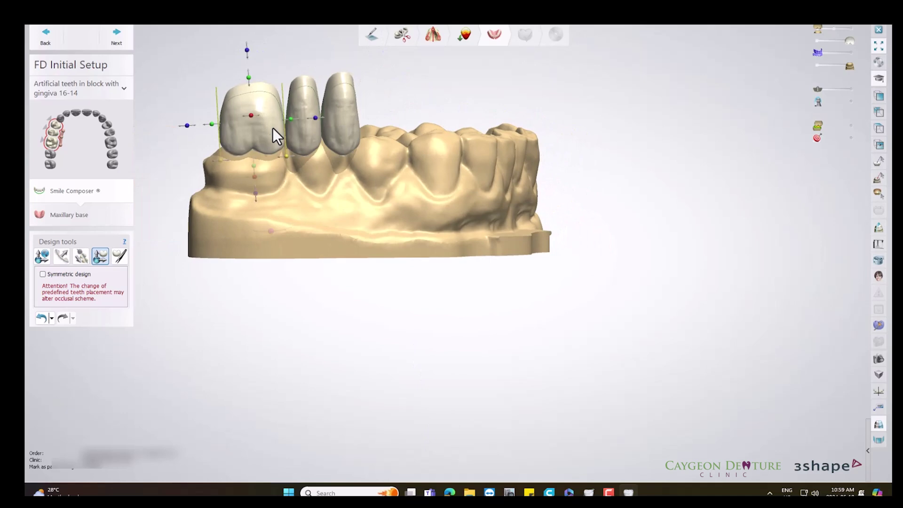
left_click(850, 29)
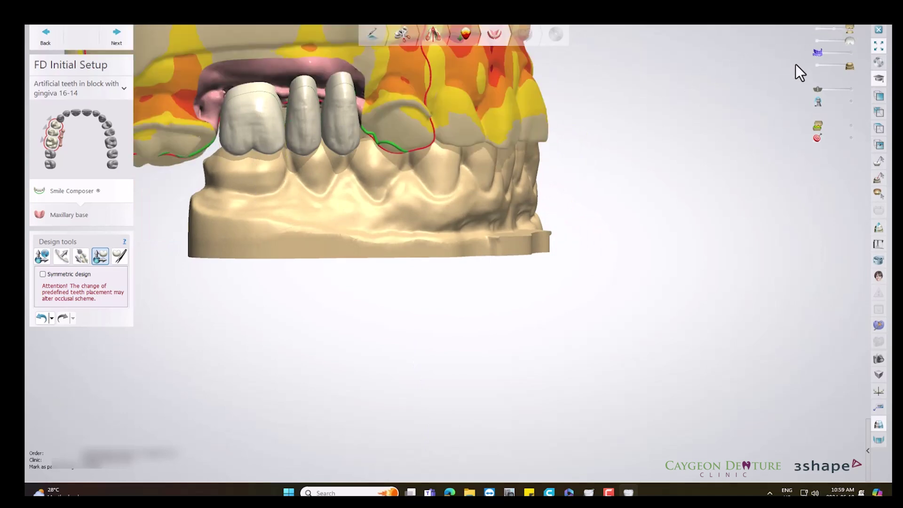
left_click(851, 125)
Hide the lower jaw and zoom to an occlusal view of the upper arch.
left_click(866, 93)
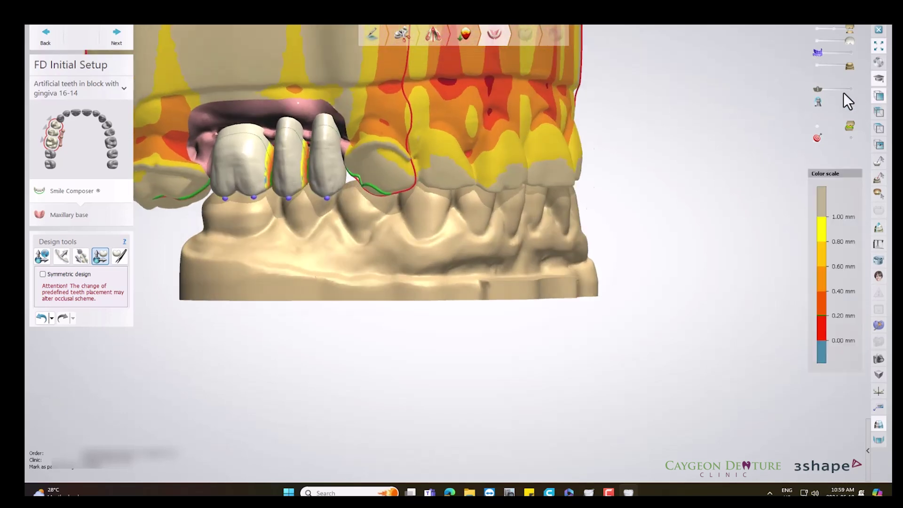
right_click_drag(516, 167, 374, 171)
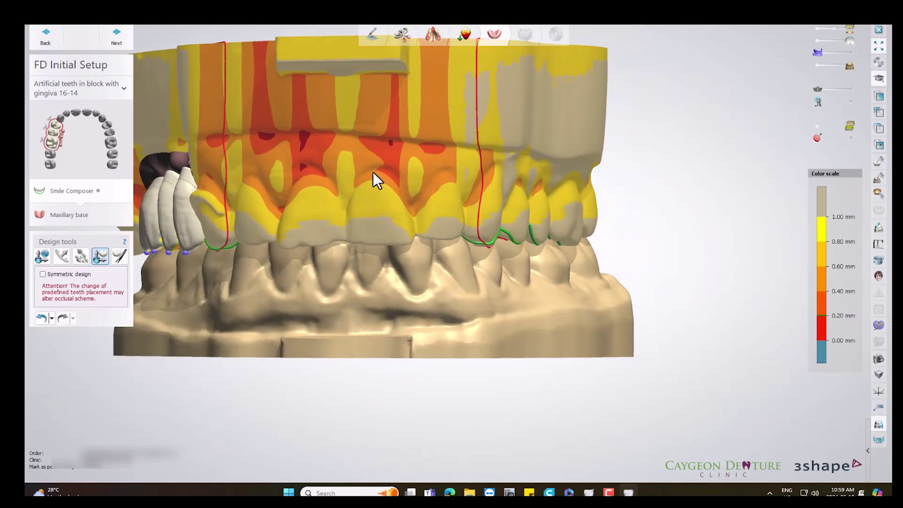
left_click(816, 29)
left_click(850, 31)
left_click(817, 65)
mouse_move(817, 65)
right_mouse_down()
mouse_move(542, 148)
mouse_move(499, 142)
mouse_move(302, 188)
mouse_move(232, 245)
mouse_move(398, 282)
mouse_move(431, 279)
right_mouse_up()
scroll(417, 279, "up", 2)
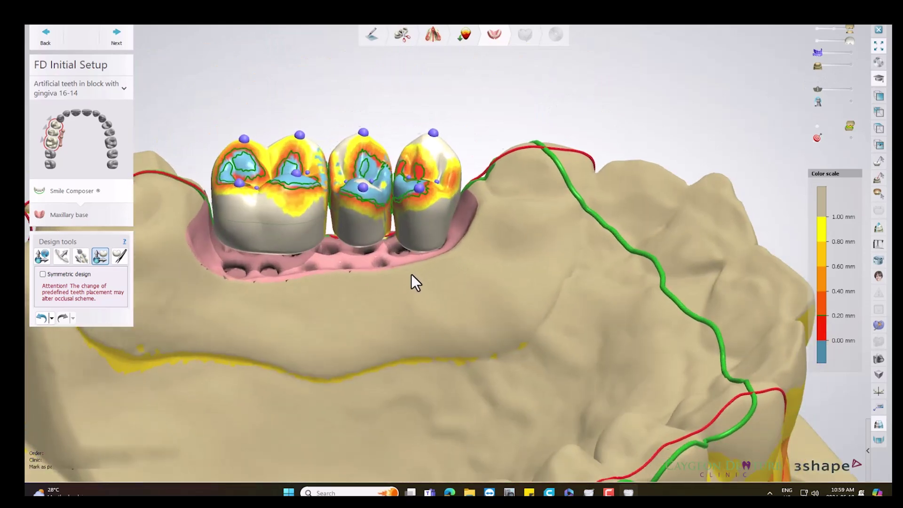
scroll(411, 273, "up", 1)
scroll(421, 267, "up", 1)
Shift the teeth vertically: first 0.21 mm, second -0.39 mm, third adjusted, middle -0.11 mm.
left_click(288, 191)
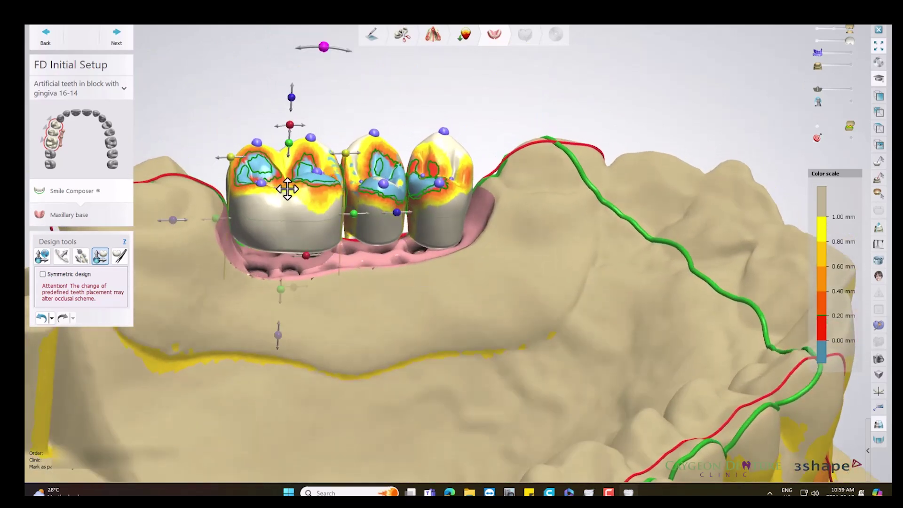
left_click_drag(290, 143, 290, 149)
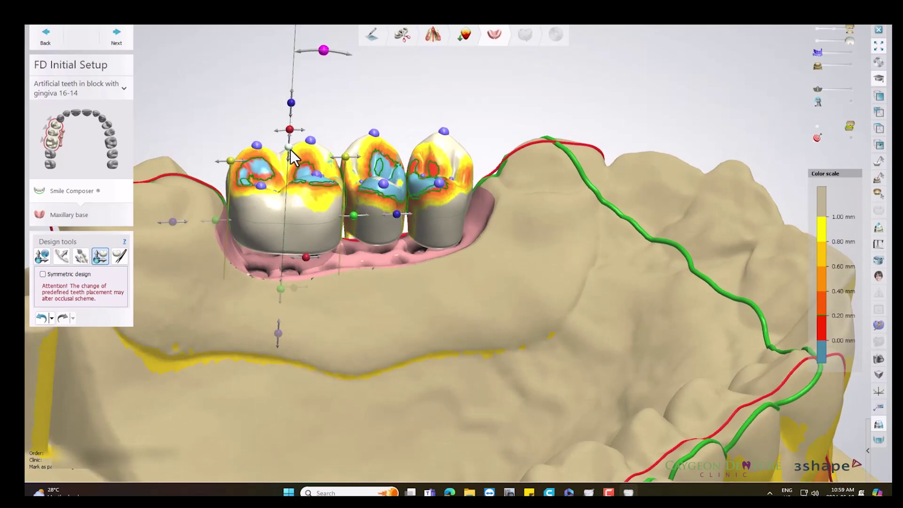
left_click(375, 184)
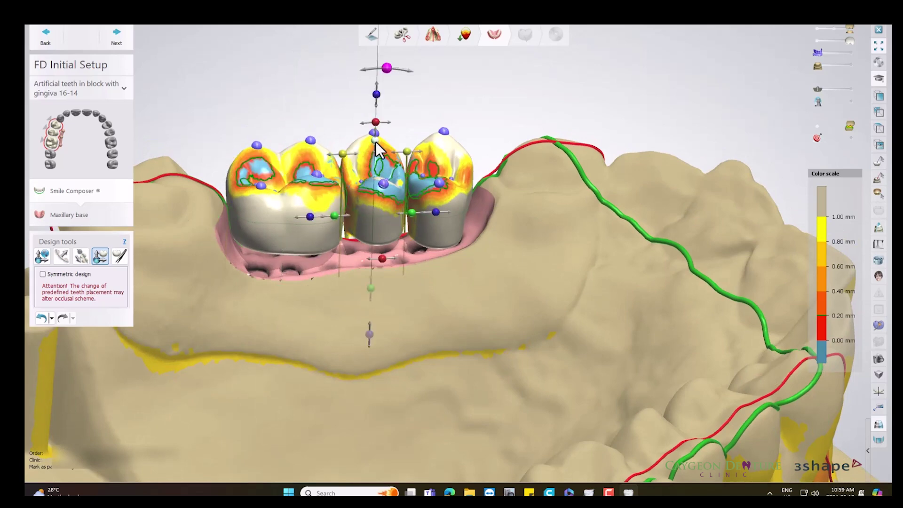
left_click_drag(375, 140, 377, 150)
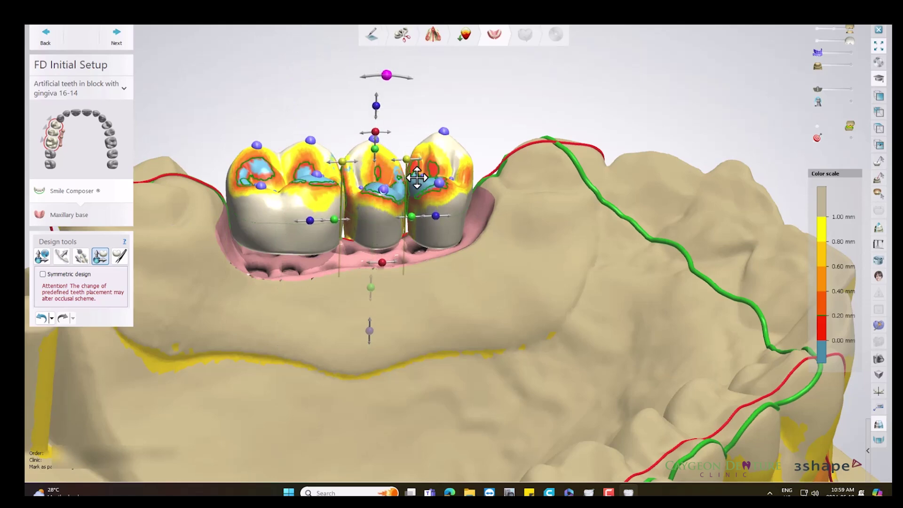
left_click(453, 166)
left_click_drag(445, 138, 444, 154)
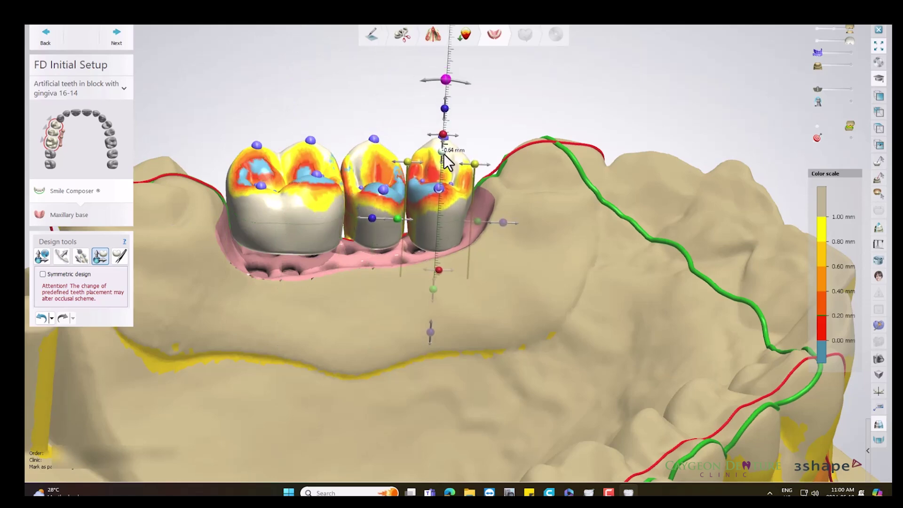
mouse_move(444, 154)
right_mouse_down()
mouse_move(482, 238)
mouse_move(481, 250)
mouse_move(470, 253)
mouse_move(472, 270)
mouse_move(476, 219)
right_mouse_up()
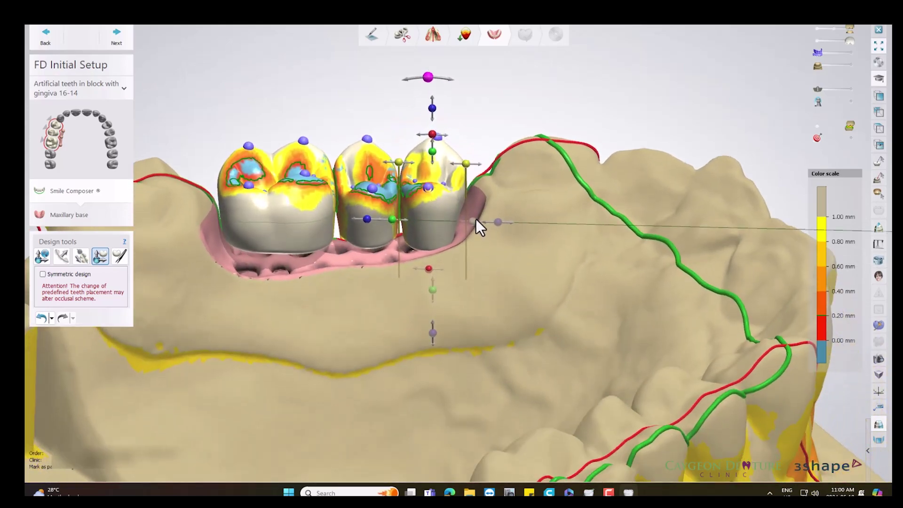
left_click(363, 159)
left_click_drag(365, 151, 365, 151)
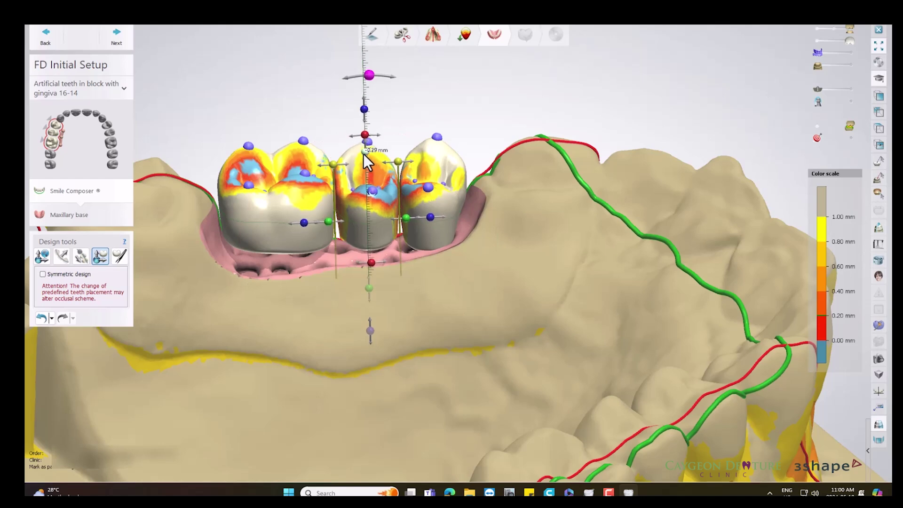
right_click_drag(363, 154, 343, 248)
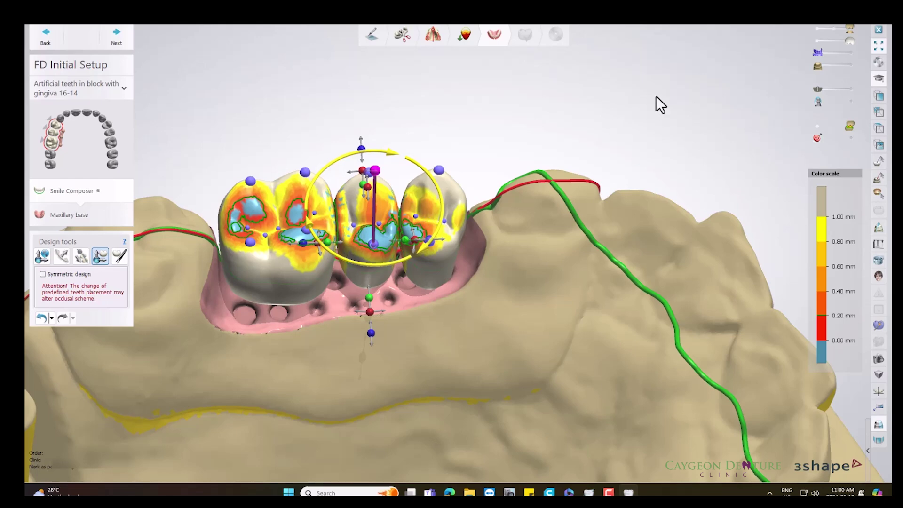
Sculpt down the red and blue contact spots on the right-hand and middle teeth.
left_click(120, 256)
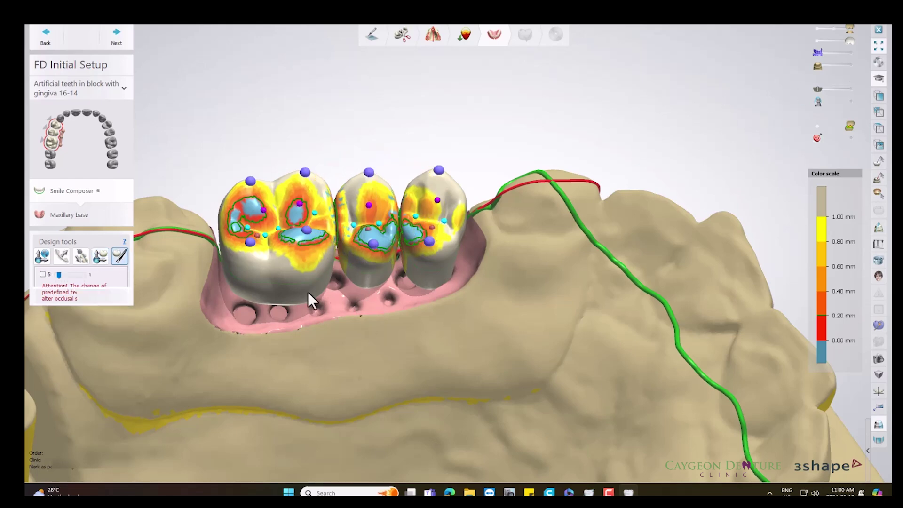
scroll(329, 282, "up", 2)
scroll(363, 273, "up", 3)
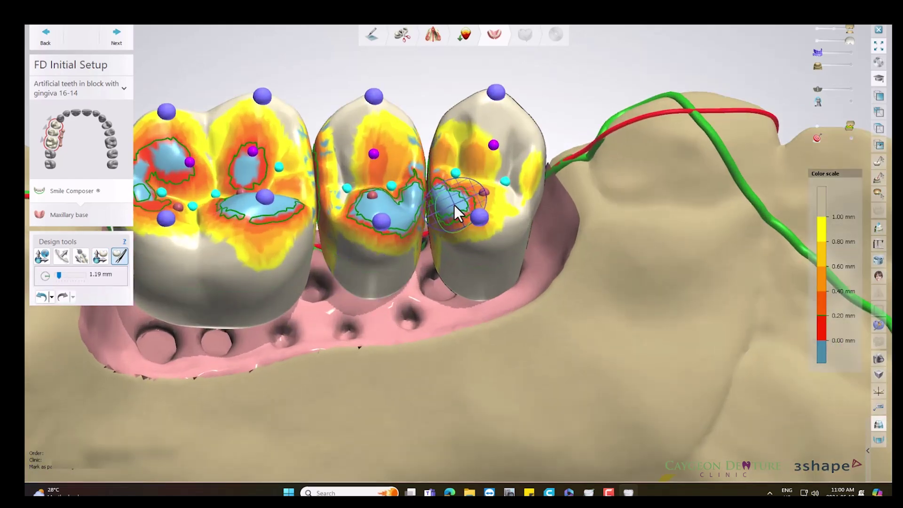
left_click_drag(455, 205, 457, 212)
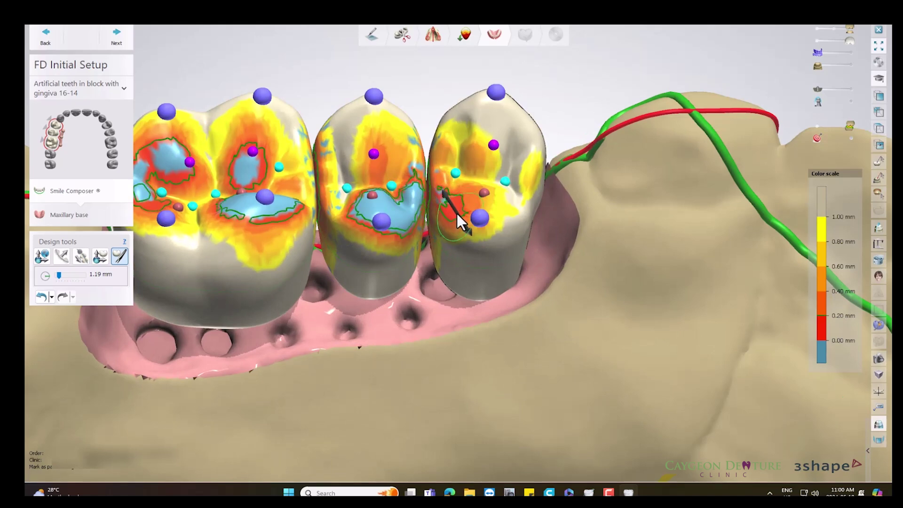
left_click_drag(455, 213, 448, 233)
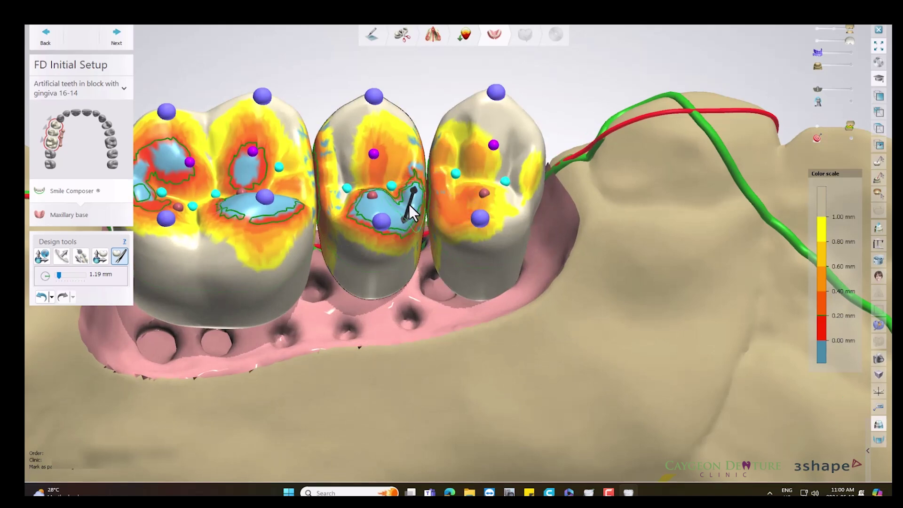
left_click_drag(378, 207, 371, 202)
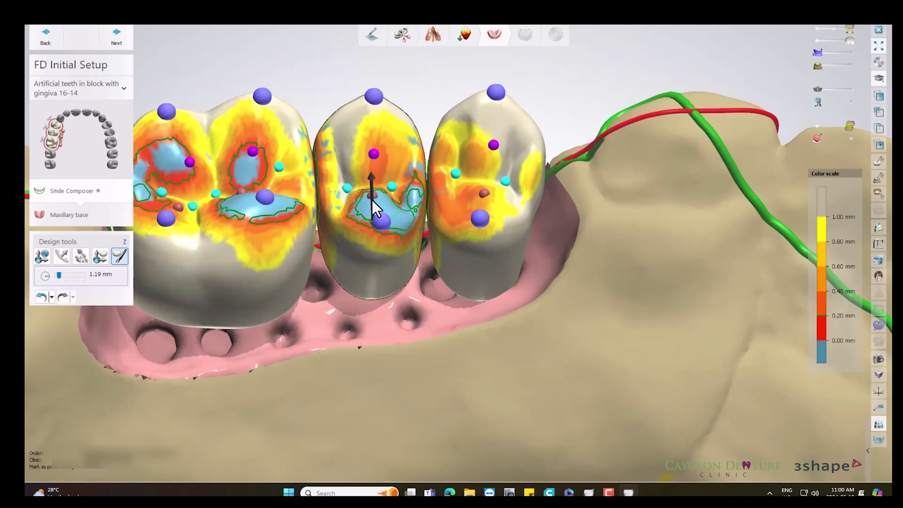
mouse_move(369, 227)
left_mouse_down()
mouse_move(370, 202)
mouse_move(363, 223)
left_mouse_up()
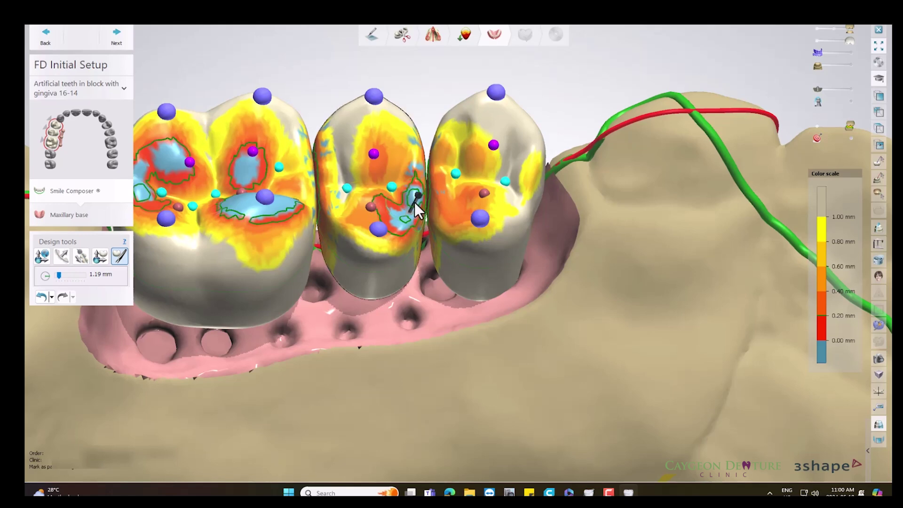
left_click_drag(414, 202, 400, 225)
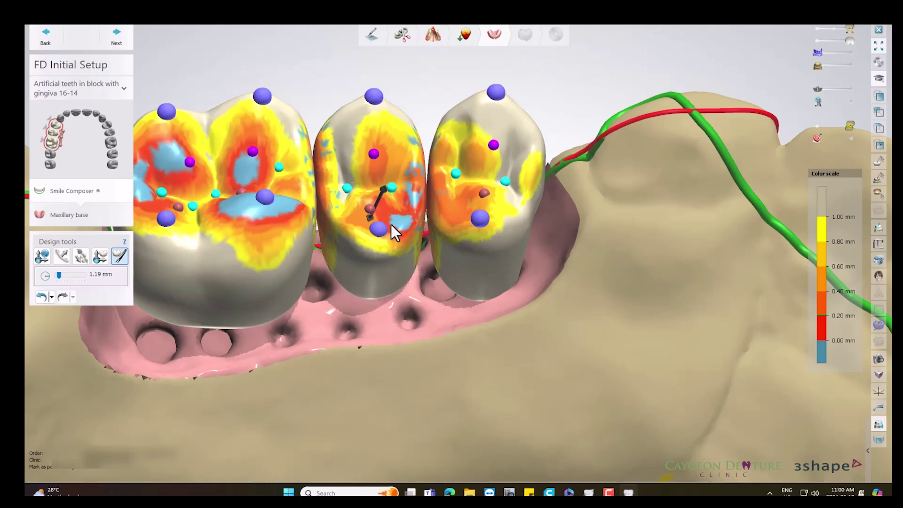
left_click_drag(412, 210, 403, 226)
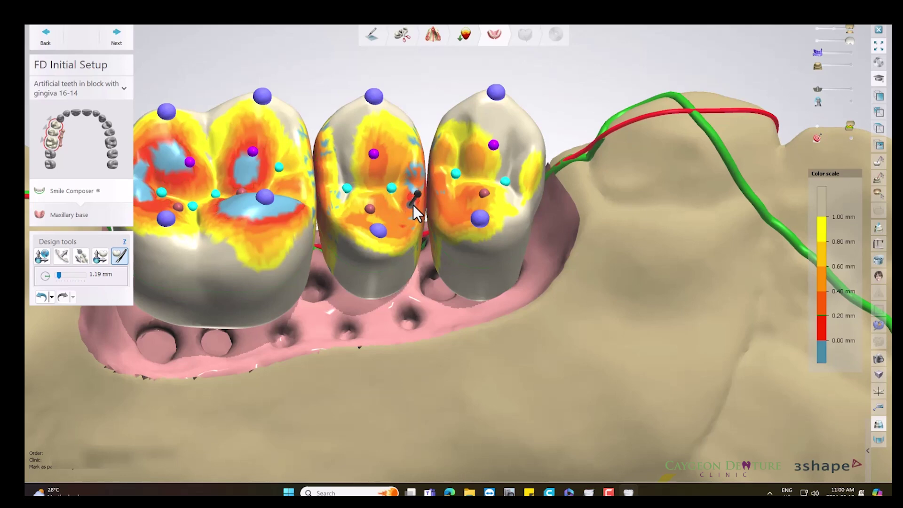
left_click_drag(281, 187, 244, 216)
Sculpt away the blue and red contact patches on the 16 molar.
left_click_drag(249, 166, 235, 211)
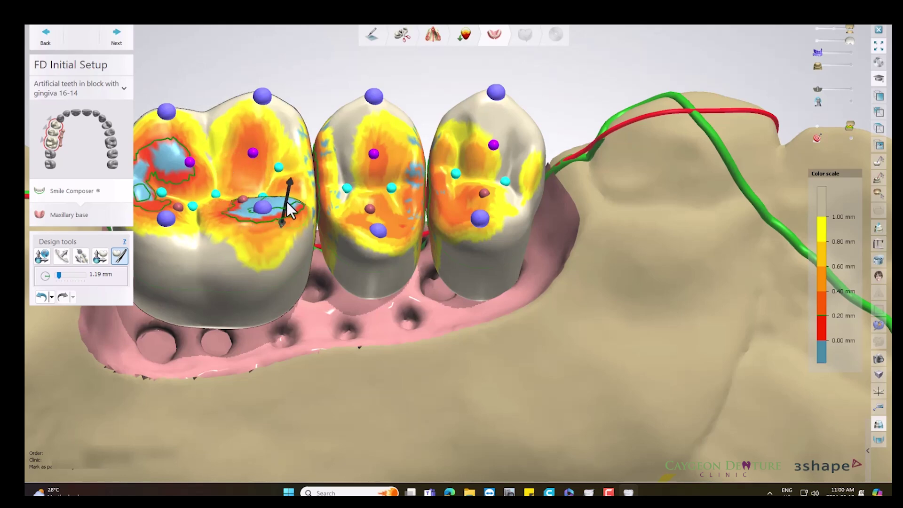
right_click_drag(272, 225, 266, 238)
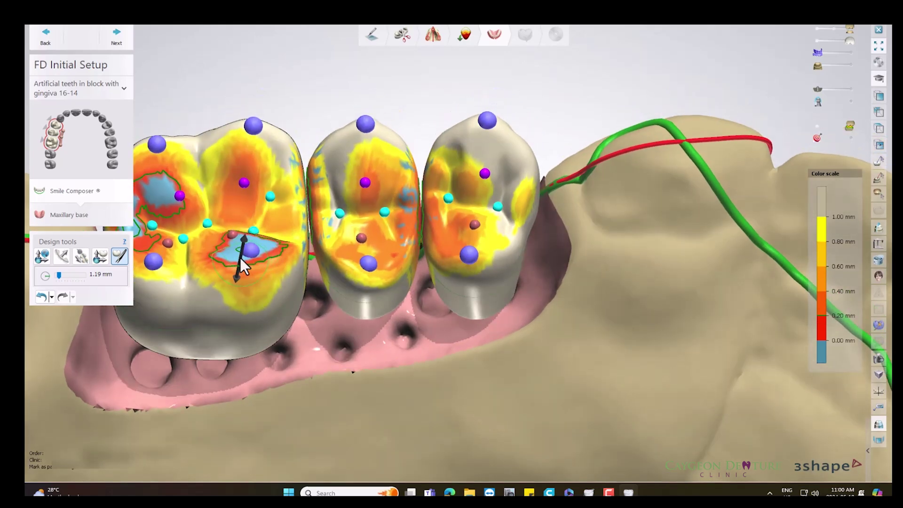
left_click_drag(234, 241, 269, 252)
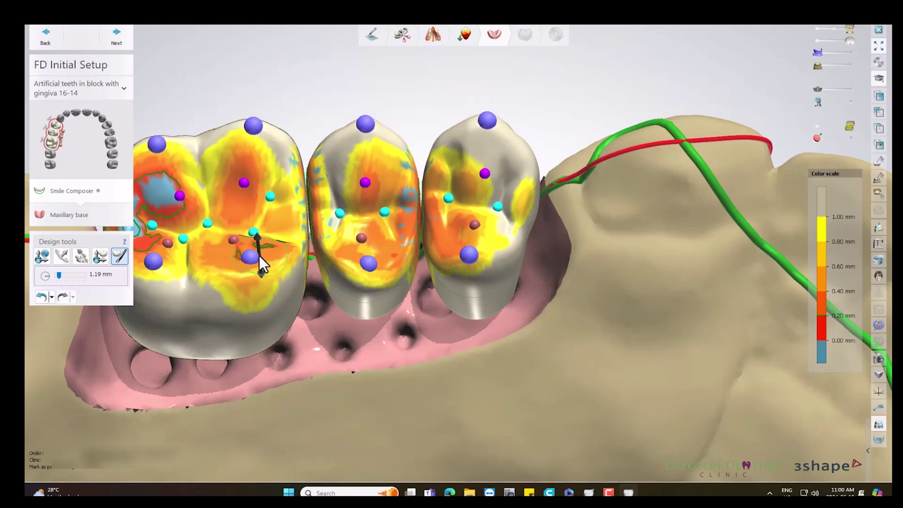
left_click_drag(269, 252, 256, 259)
right_click_drag(227, 276, 278, 185)
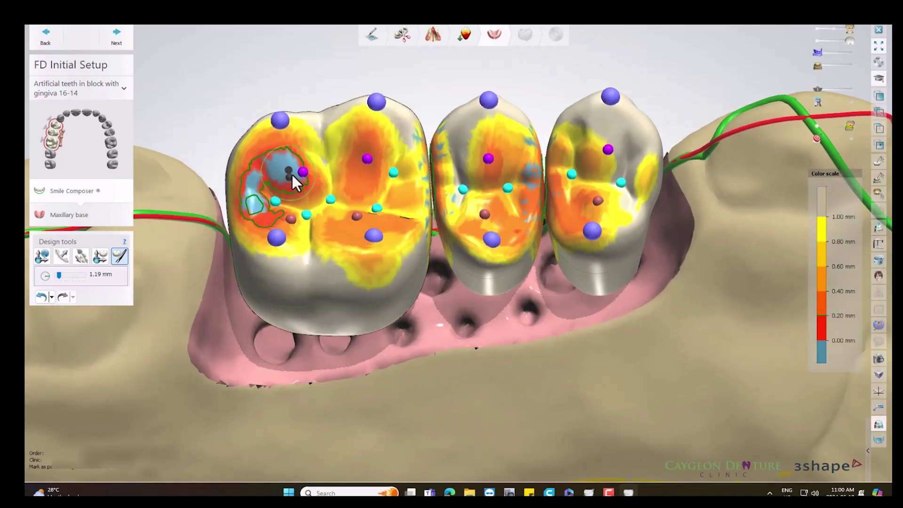
mouse_move(290, 188)
left_mouse_down()
mouse_move(258, 227)
mouse_move(279, 164)
left_mouse_up()
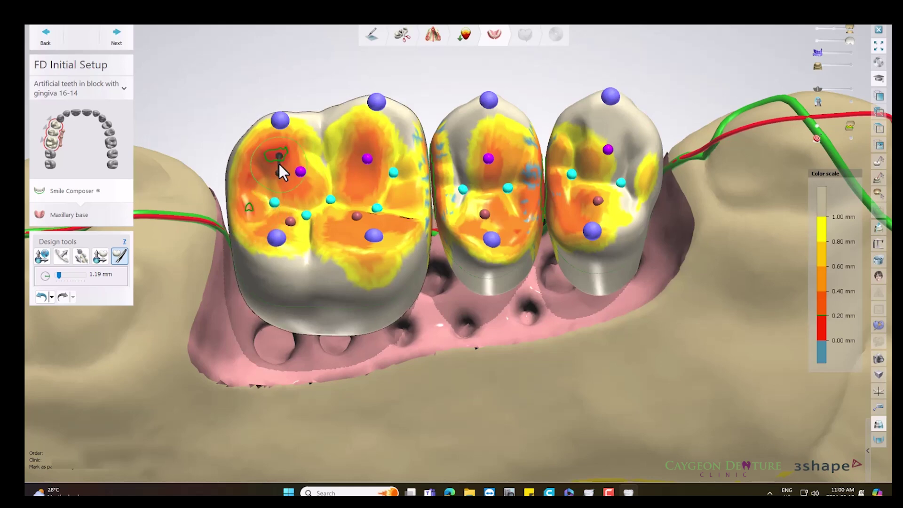
scroll(255, 211, "down", 5, "ctrl")
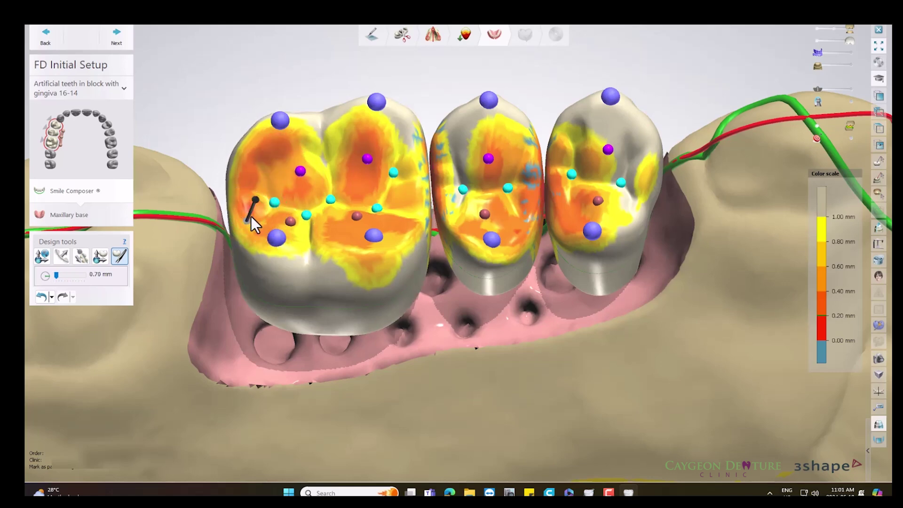
mouse_move(600, 332)
right_mouse_down()
mouse_move(510, 246)
mouse_move(516, 322)
mouse_move(798, 41)
right_mouse_up()
scroll(510, 246, "down", 3)
Face the teeth from the front and open placement options on the rightmost tooth.
left_click(864, 77)
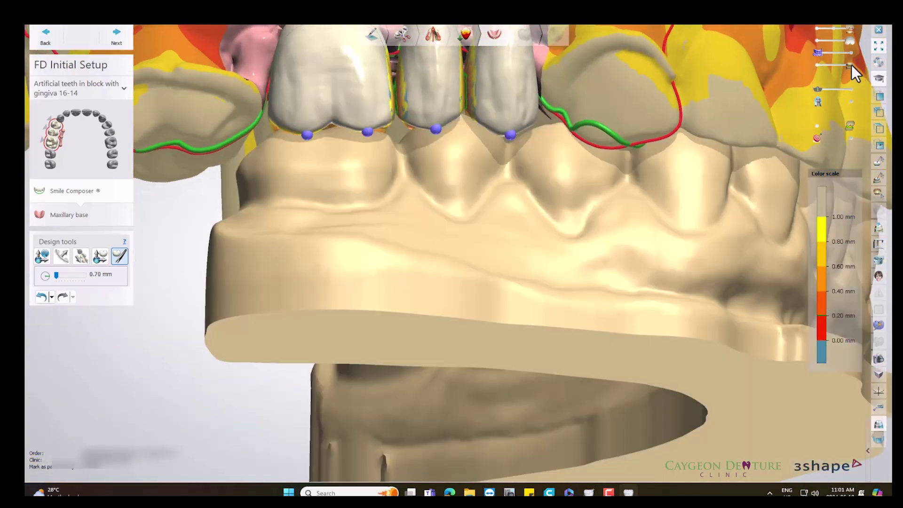
mouse_move(620, 111)
right_mouse_down()
mouse_move(512, 205)
mouse_move(513, 216)
right_mouse_up()
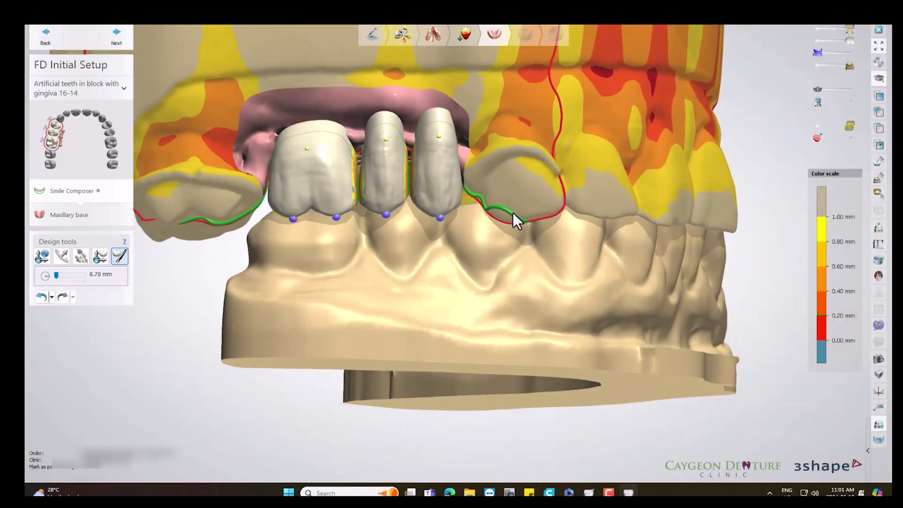
left_click(105, 254)
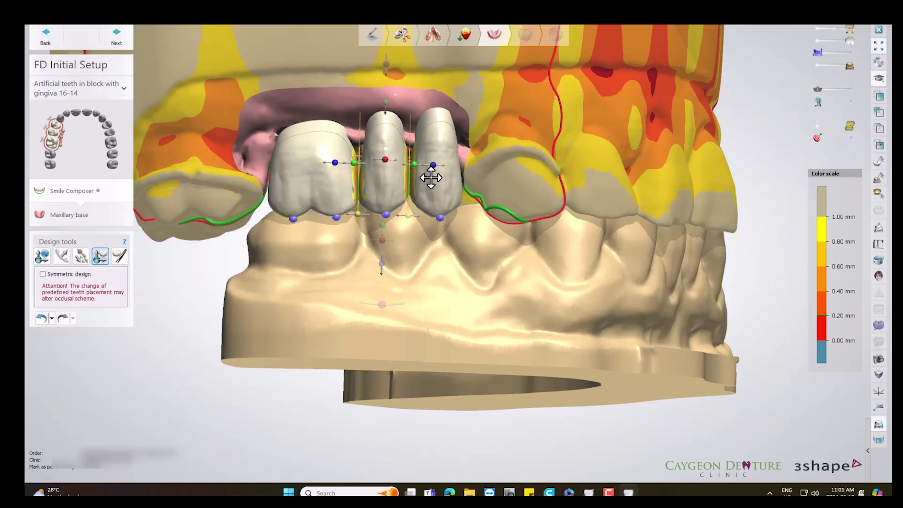
right_click(433, 180)
left_click(455, 188)
Bring the middle tooth and the molar into mesial contact, then advance the workflow.
left_click(395, 185)
right_click(385, 184)
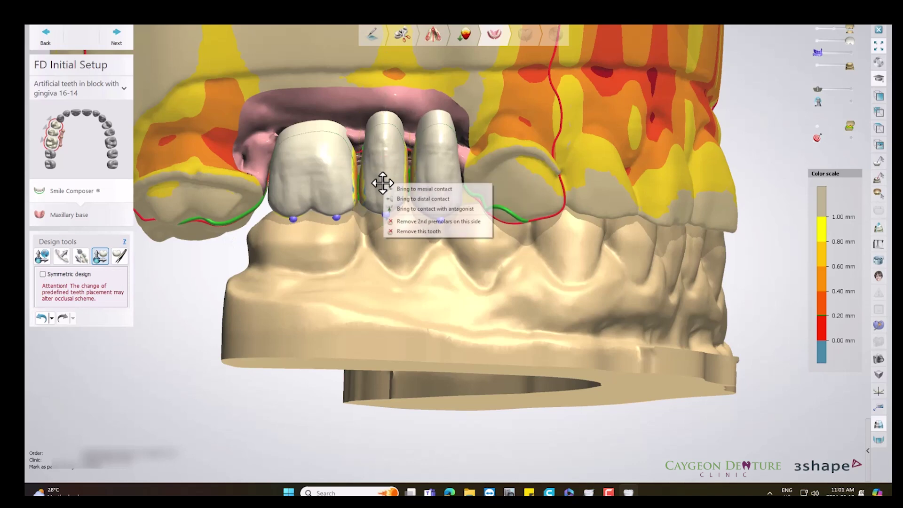
left_click(405, 208)
right_click(329, 186)
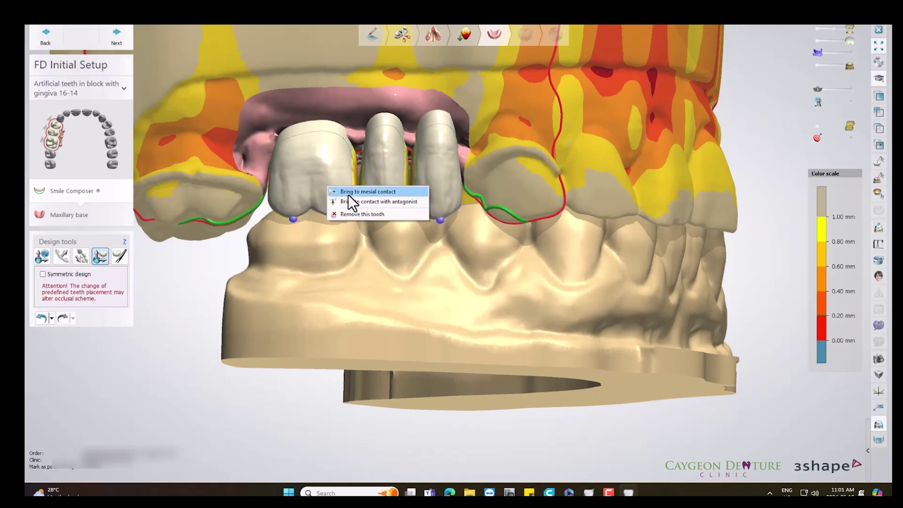
left_click(353, 202)
mouse_move(424, 245)
right_mouse_down()
mouse_move(555, 238)
mouse_move(436, 244)
right_mouse_up()
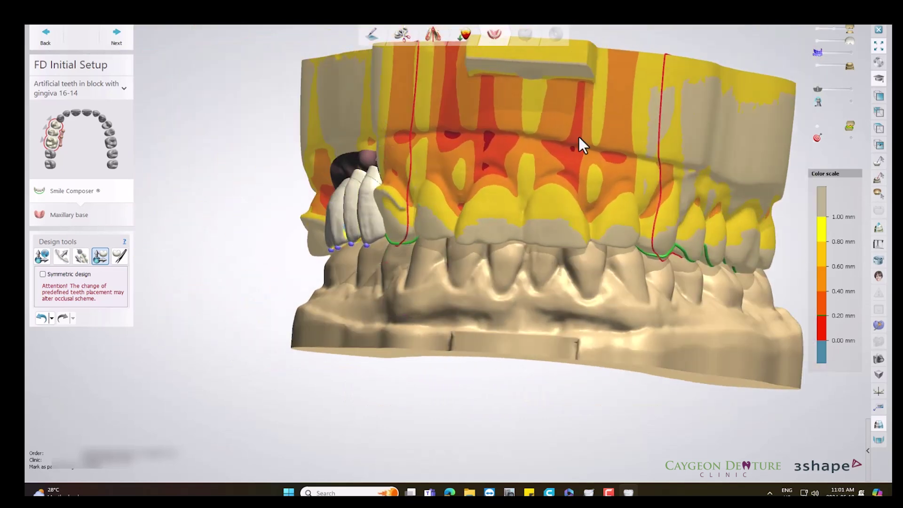
left_click(118, 35)
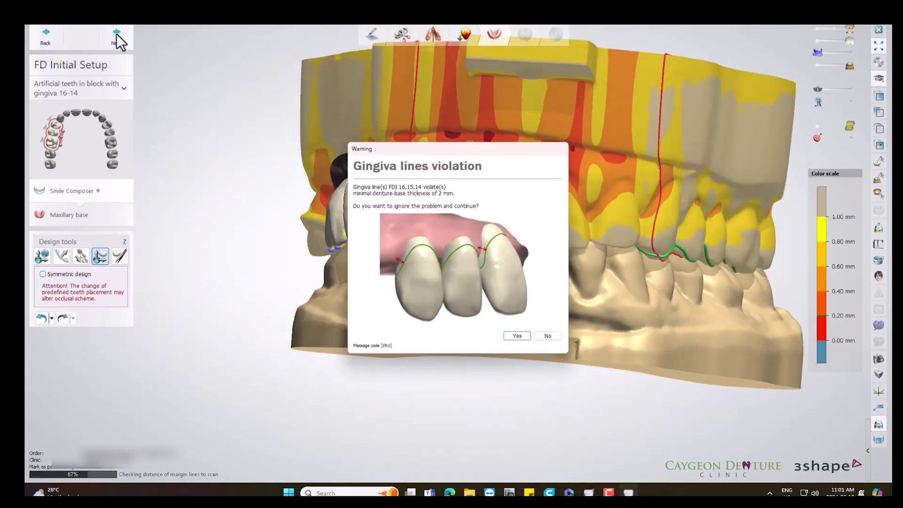
Hide the upper jaw, then advance and accept the gingiva lines warning for teeth 16, 15, 14.
left_click(550, 336)
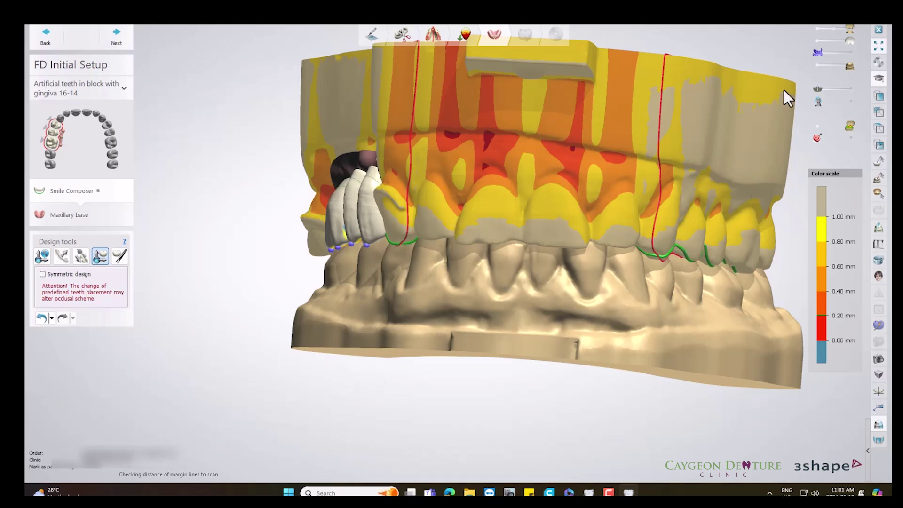
left_click(817, 30)
left_click(852, 138)
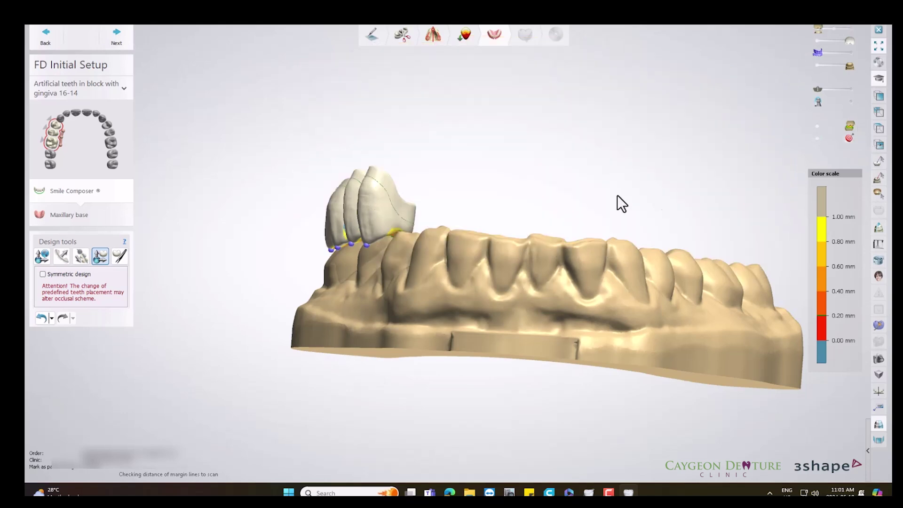
right_click_drag(617, 195, 687, 195)
left_click(117, 33)
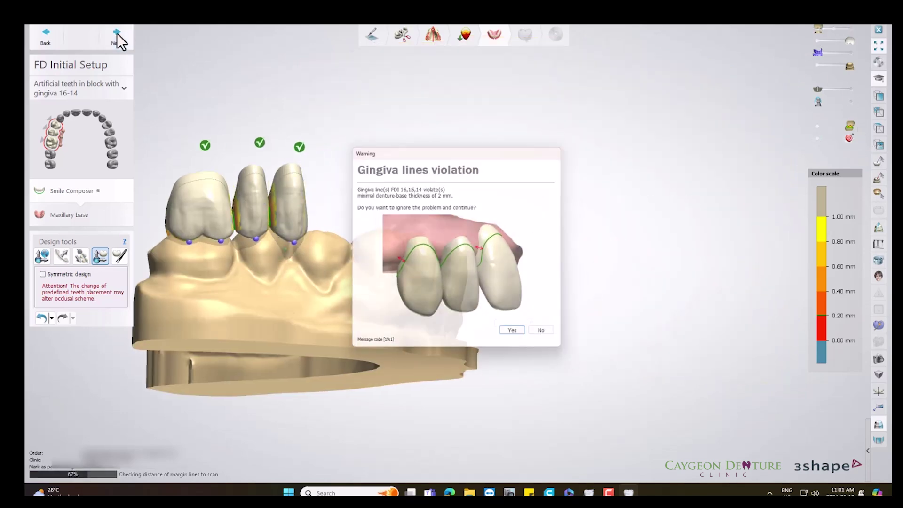
left_click(517, 336)
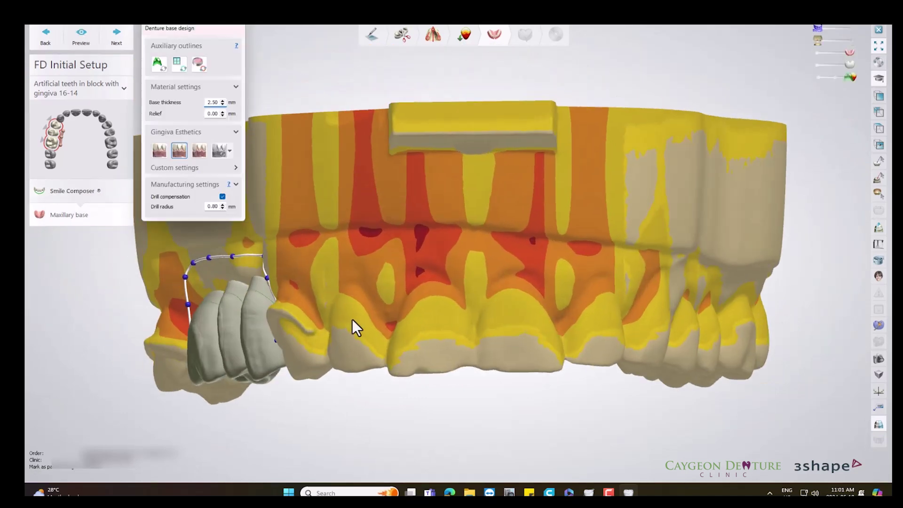
Apply the first Gingiva Esthetics preset to the denture base and advance to Connectors.
mouse_move(352, 318)
right_mouse_down()
mouse_move(397, 321)
mouse_move(359, 281)
right_mouse_up()
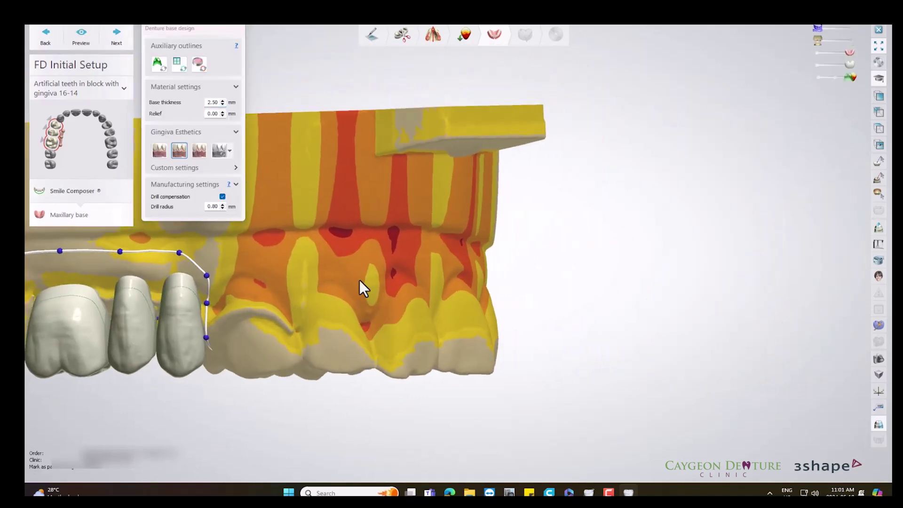
left_click(157, 152)
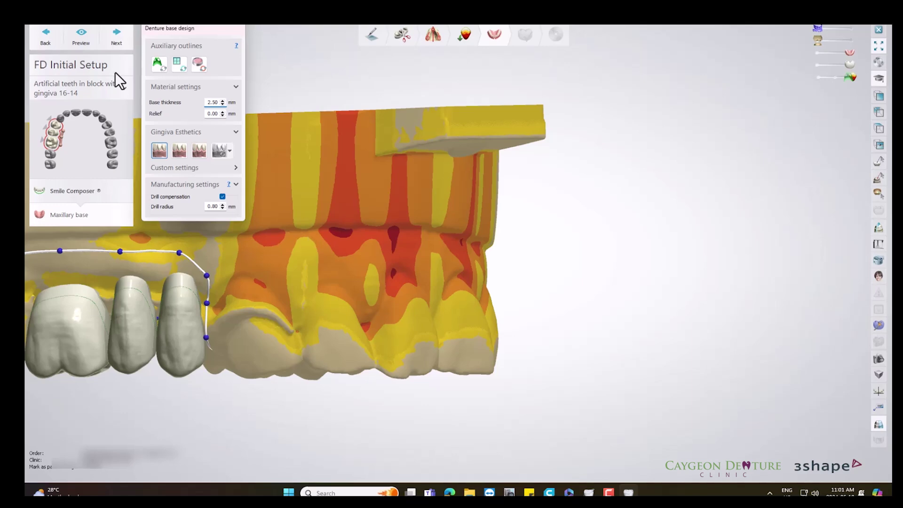
left_click(116, 42)
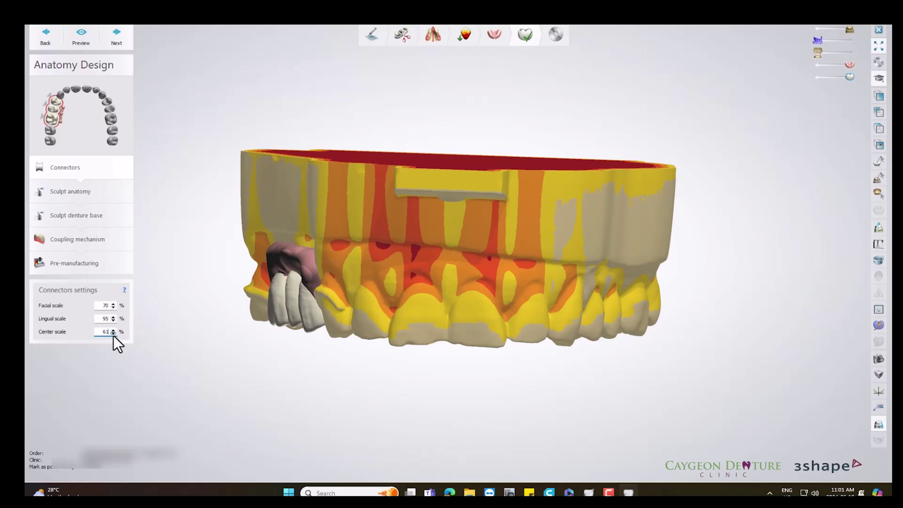
Generate the connectors and hide the jaw scans to view the denture alone.
left_click(116, 37)
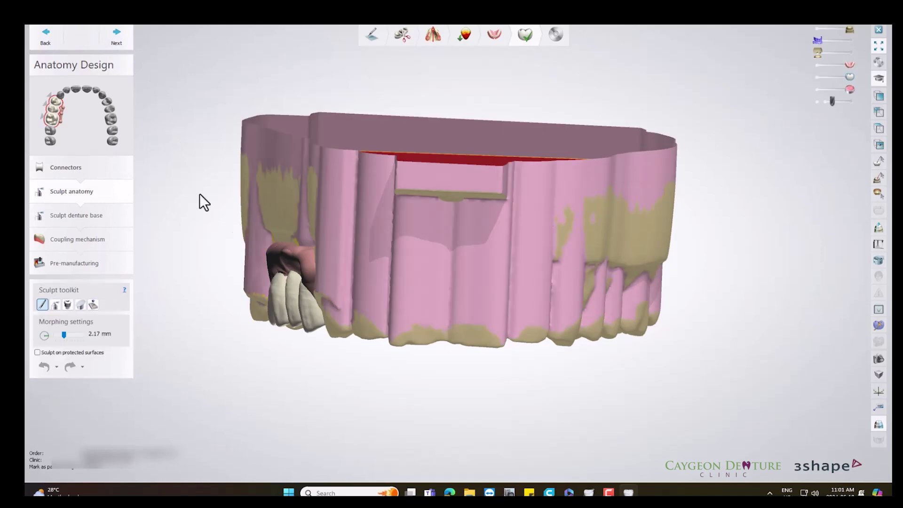
right_click_drag(369, 303, 385, 208)
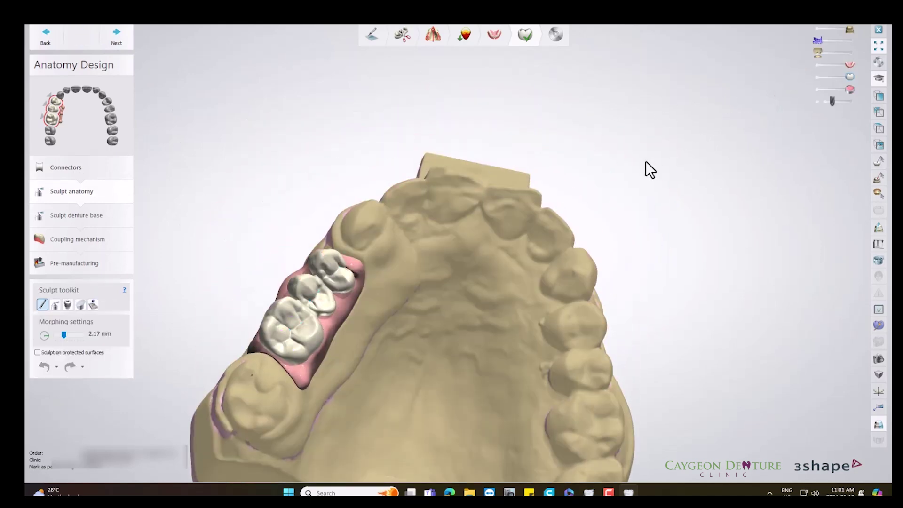
right_click_drag(646, 161, 639, 141)
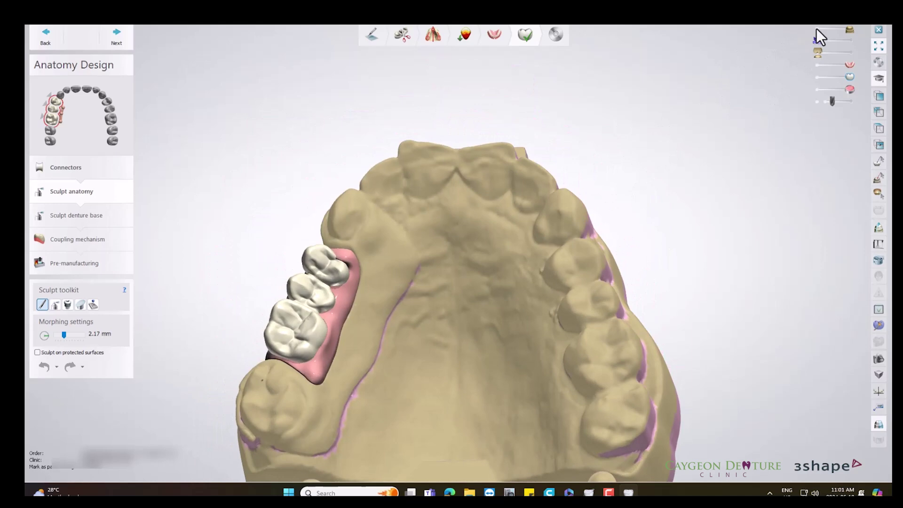
left_click(818, 29)
left_click(819, 90)
mouse_move(819, 89)
right_mouse_down()
mouse_move(614, 118)
mouse_move(710, 76)
mouse_move(667, 131)
right_mouse_up()
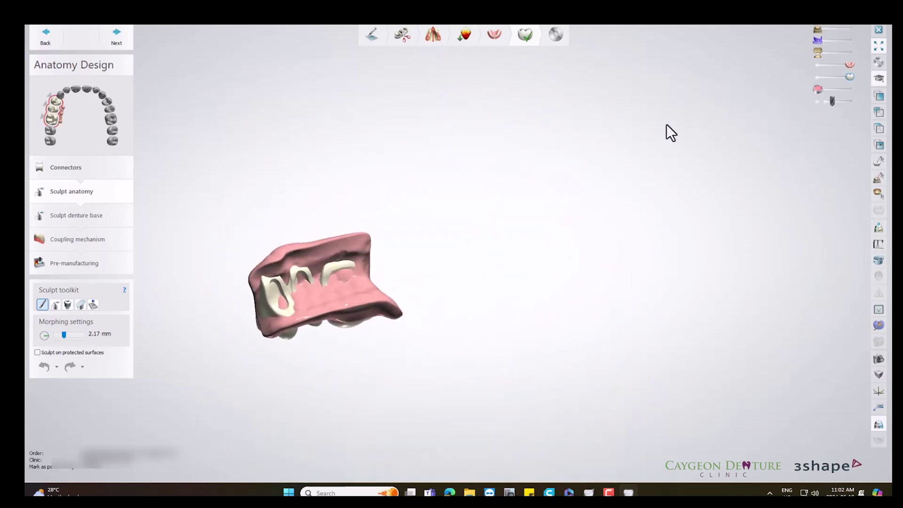
Carve away the thin wax prong and trim the connector, then advance to Sculpt denture base.
left_click(55, 305)
scroll(340, 284, "up", 2)
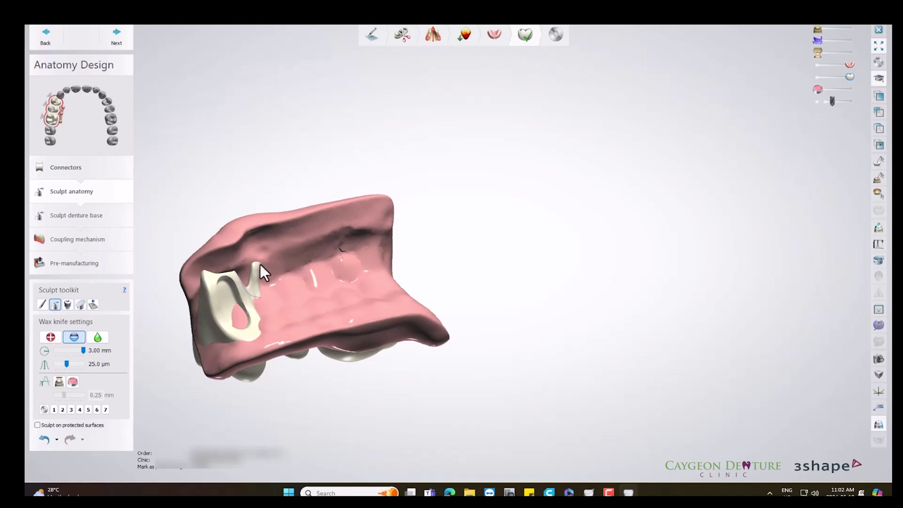
mouse_move(254, 286)
left_mouse_down()
mouse_move(210, 313)
mouse_move(250, 306)
left_mouse_up()
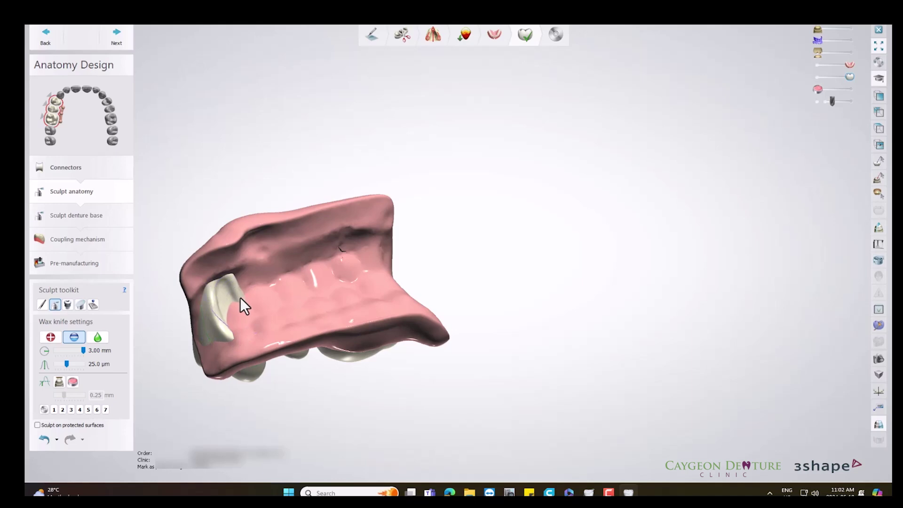
left_click_drag(232, 288, 211, 300)
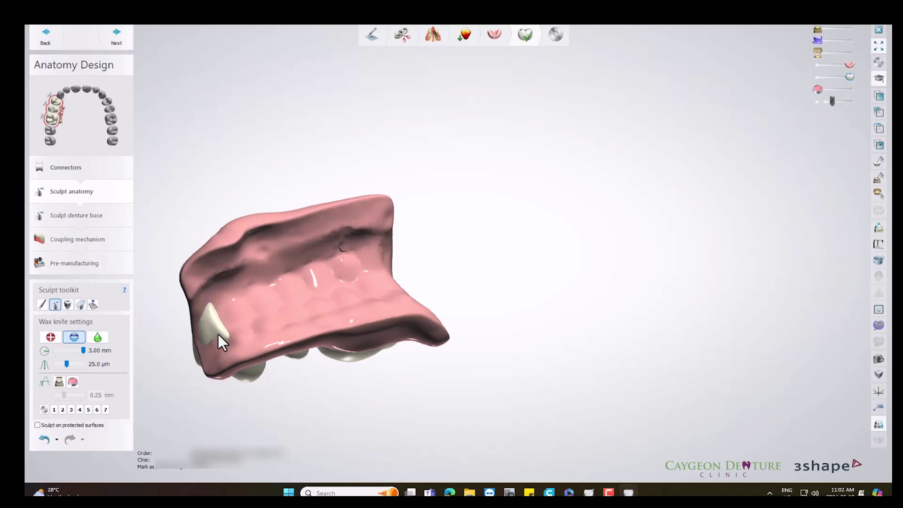
left_click(121, 38)
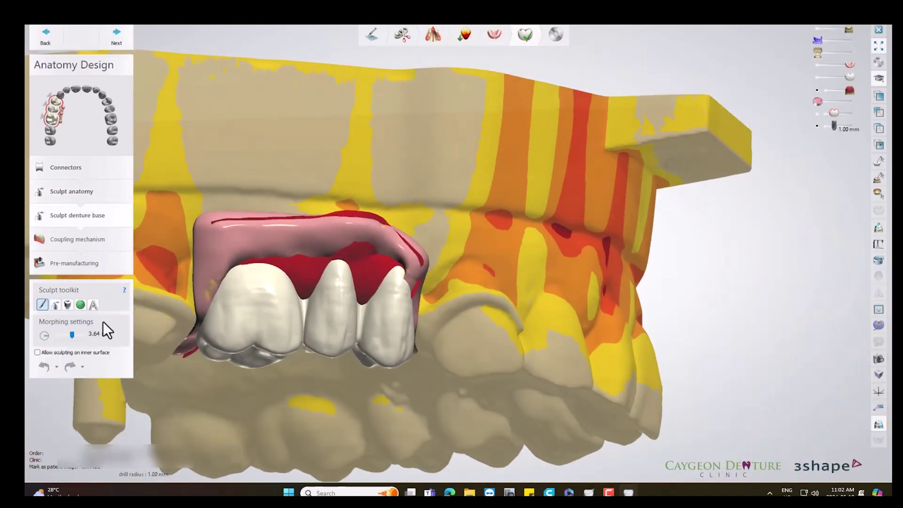
Add wax with the Wax knife along the pink gum and its upper edge.
left_click(55, 305)
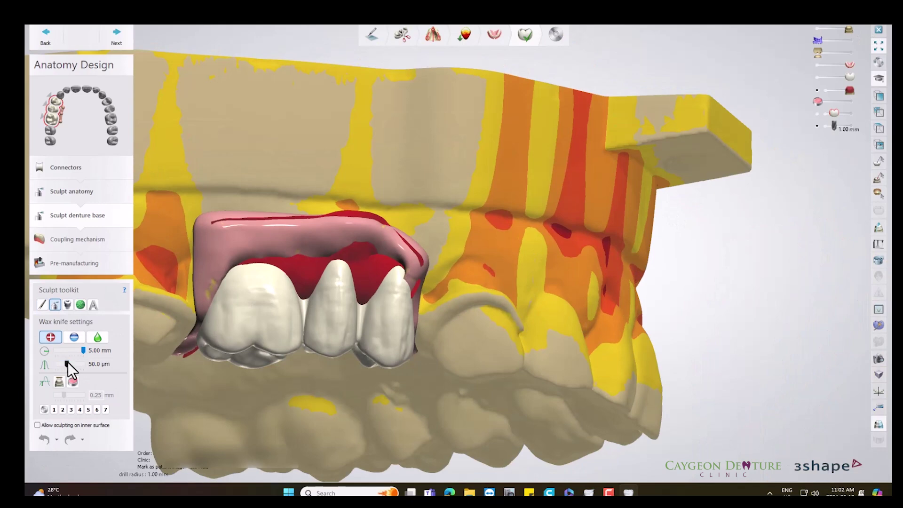
mouse_move(240, 290)
left_mouse_down()
mouse_move(207, 305)
mouse_move(357, 273)
mouse_move(346, 278)
mouse_move(389, 282)
mouse_move(376, 301)
mouse_move(403, 291)
mouse_move(360, 251)
mouse_move(329, 275)
mouse_move(263, 243)
mouse_move(408, 266)
mouse_move(331, 263)
left_mouse_up()
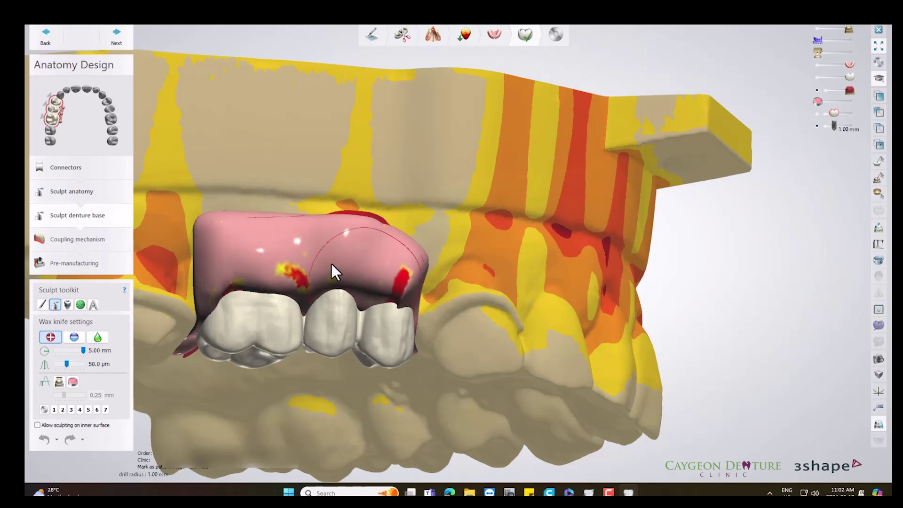
mouse_move(331, 263)
right_mouse_down()
mouse_move(307, 217)
mouse_move(312, 184)
right_mouse_up()
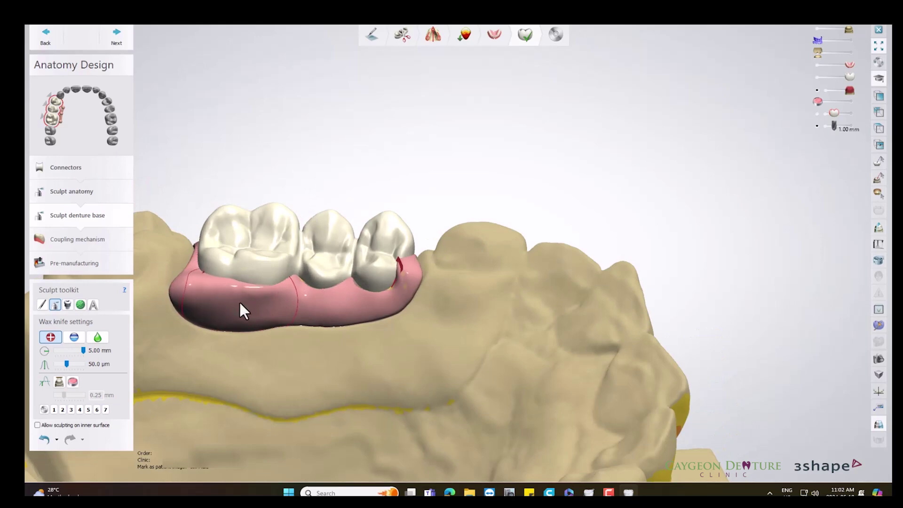
mouse_move(239, 301)
left_mouse_down()
mouse_move(377, 296)
mouse_move(176, 263)
left_mouse_up()
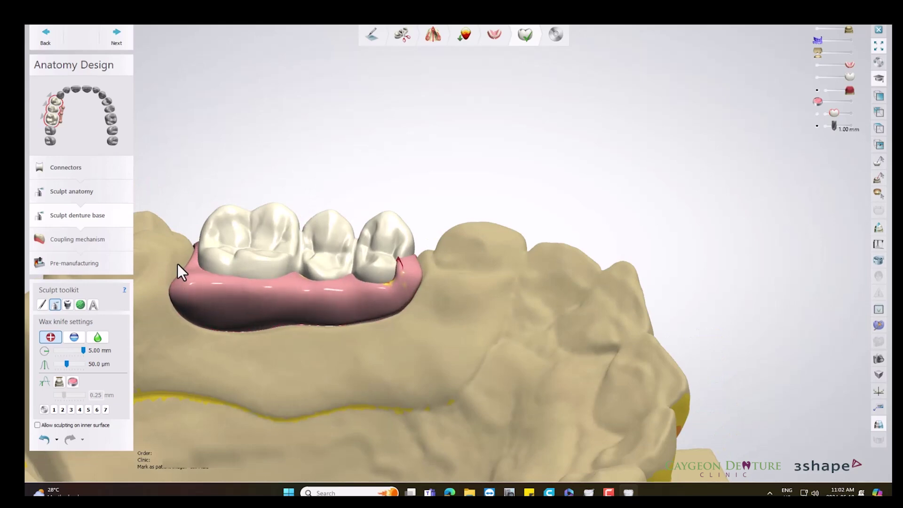
mouse_move(269, 304)
right_mouse_down()
mouse_move(280, 353)
mouse_move(391, 302)
right_mouse_up()
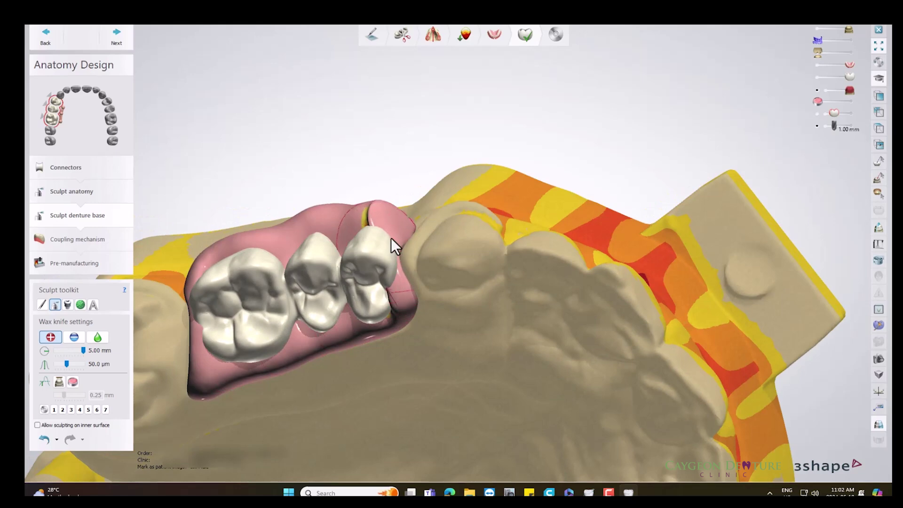
right_click_drag(362, 226, 368, 248)
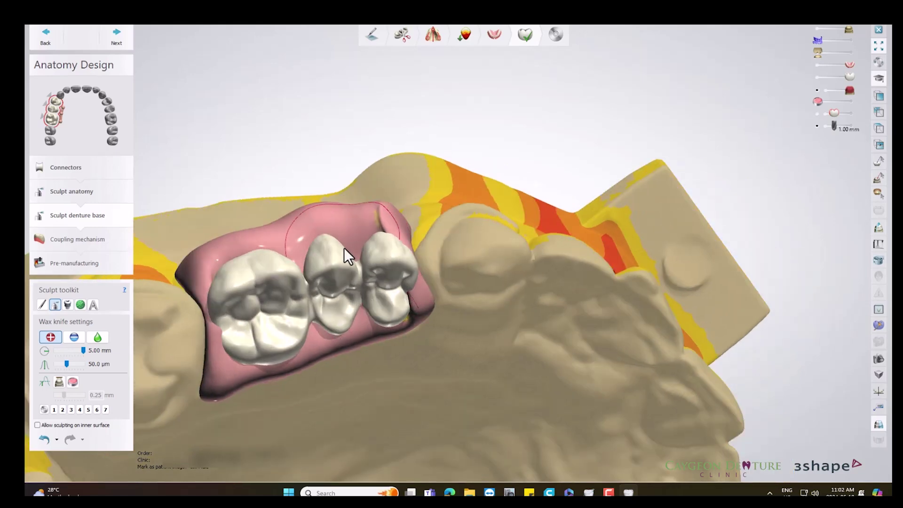
Smooth the gum around the two front teeth using the wax knife's smoothing mode.
left_click(93, 339)
right_click_drag(284, 357, 234, 317)
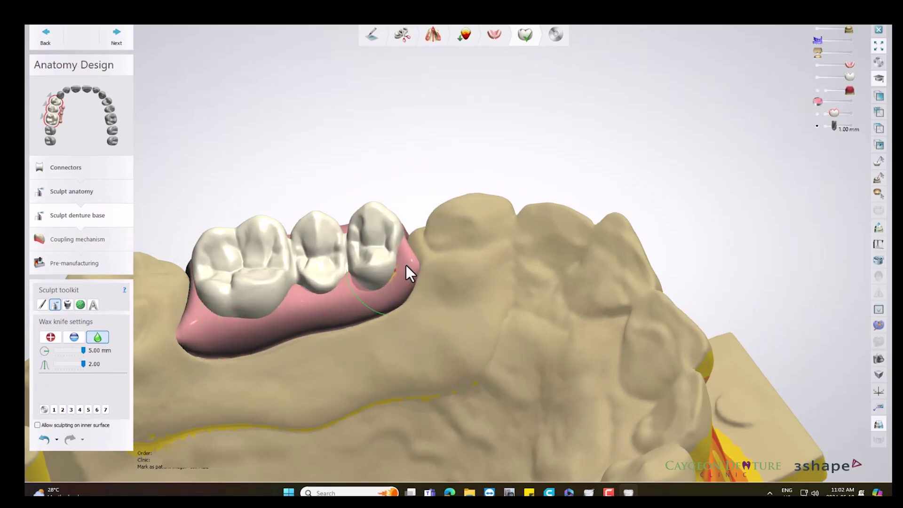
right_click_drag(280, 348, 272, 295)
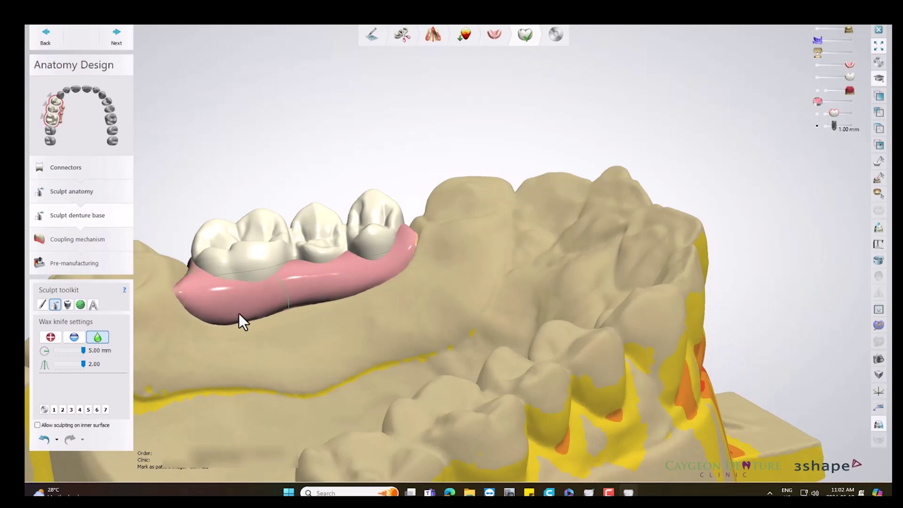
mouse_move(394, 282)
right_mouse_down()
mouse_move(387, 389)
mouse_move(383, 354)
right_mouse_up()
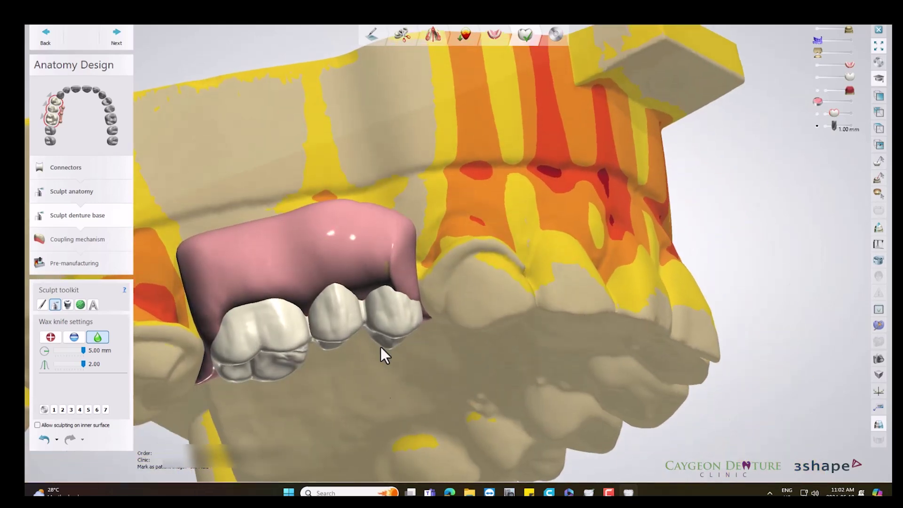
mouse_move(395, 271)
left_mouse_down()
mouse_move(333, 281)
mouse_move(327, 273)
mouse_move(254, 302)
mouse_move(204, 305)
mouse_move(251, 278)
mouse_move(260, 284)
mouse_move(353, 268)
mouse_move(314, 242)
mouse_move(375, 252)
mouse_move(329, 240)
mouse_move(339, 278)
mouse_move(308, 270)
mouse_move(294, 289)
mouse_move(353, 287)
mouse_move(308, 269)
mouse_move(199, 269)
mouse_move(367, 237)
left_mouse_up()
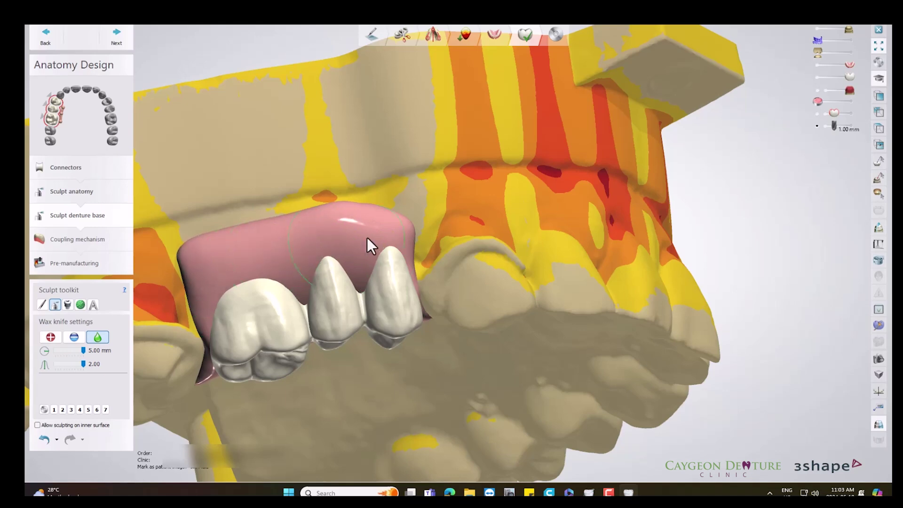
scroll(349, 306, "down", 5)
mouse_move(340, 315)
right_mouse_down()
mouse_move(377, 298)
mouse_move(354, 310)
right_mouse_up()
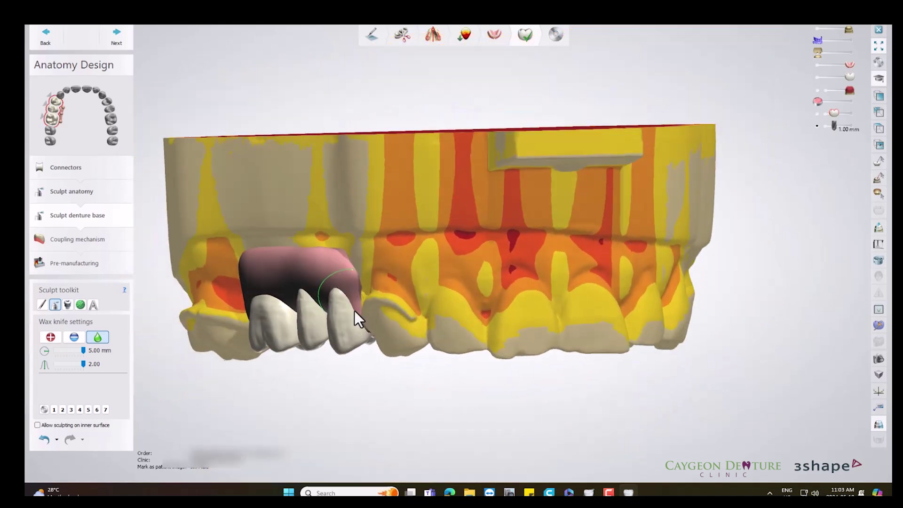
left_click(52, 337)
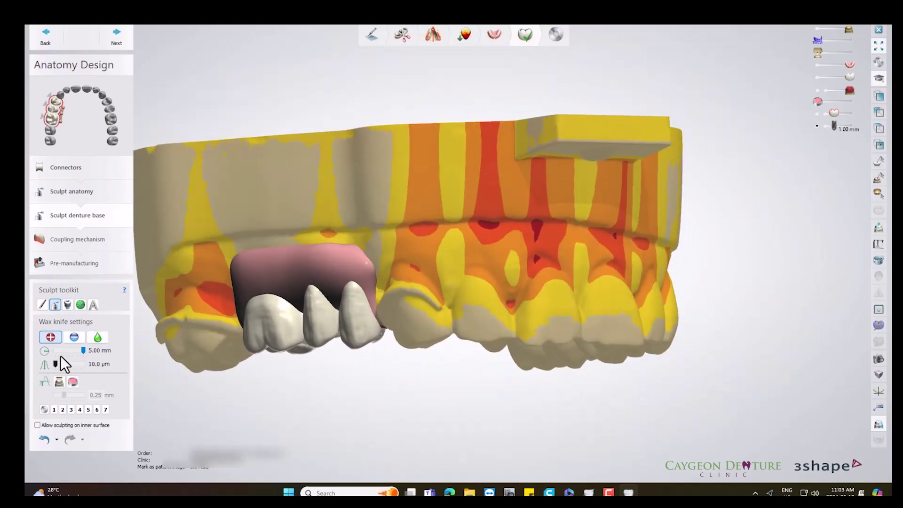
Build up a ridge of wax across the gum base with the 3.20 mm wax knife.
right_click_drag(326, 292, 365, 286)
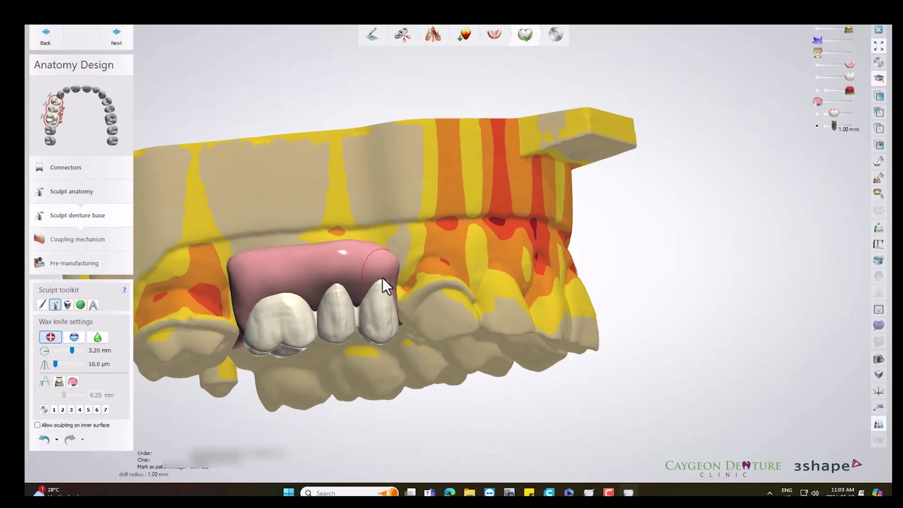
scroll(275, 292, "up", 3)
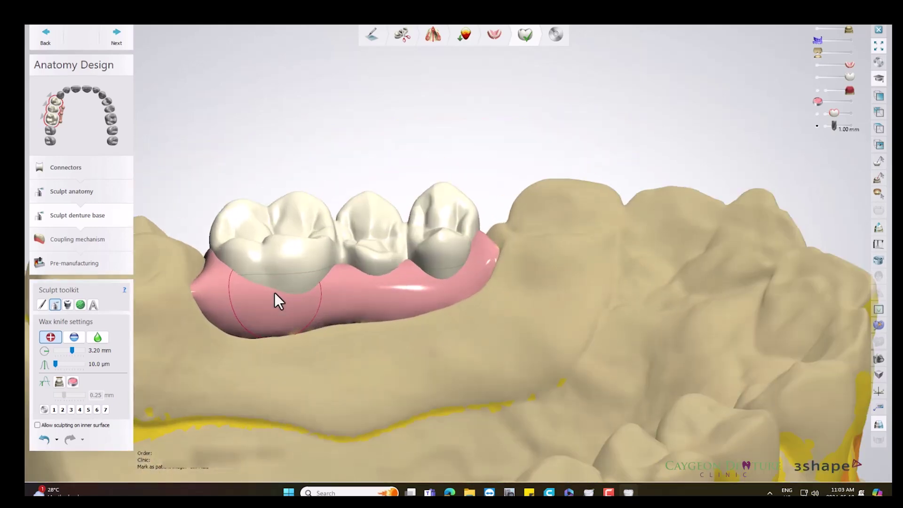
mouse_move(277, 285)
left_mouse_down()
mouse_move(308, 281)
mouse_move(293, 299)
mouse_move(318, 310)
mouse_move(269, 300)
mouse_move(259, 286)
mouse_move(287, 282)
mouse_move(285, 319)
mouse_move(318, 278)
mouse_move(270, 280)
mouse_move(323, 275)
mouse_move(331, 285)
mouse_move(390, 270)
mouse_move(432, 280)
mouse_move(445, 274)
mouse_move(427, 271)
mouse_move(450, 265)
mouse_move(419, 273)
mouse_move(438, 275)
mouse_move(429, 301)
mouse_move(484, 261)
mouse_move(444, 270)
mouse_move(432, 291)
mouse_move(367, 320)
mouse_move(266, 332)
mouse_move(239, 319)
mouse_move(291, 316)
mouse_move(221, 299)
left_mouse_up()
mouse_move(221, 299)
right_mouse_down()
mouse_move(240, 364)
mouse_move(332, 344)
mouse_move(442, 278)
mouse_move(466, 322)
right_mouse_up()
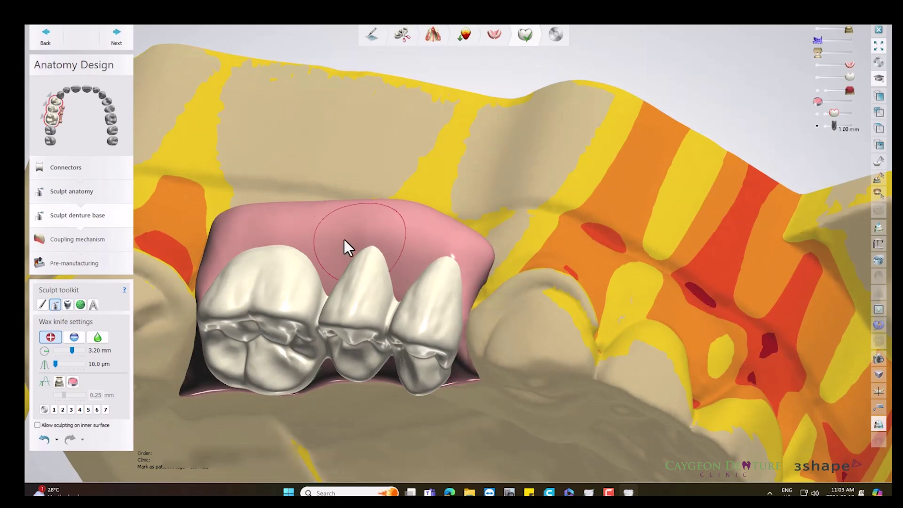
mouse_move(318, 278)
right_mouse_down()
mouse_move(383, 220)
mouse_move(379, 192)
mouse_move(448, 169)
mouse_move(447, 221)
mouse_move(622, 138)
right_mouse_up()
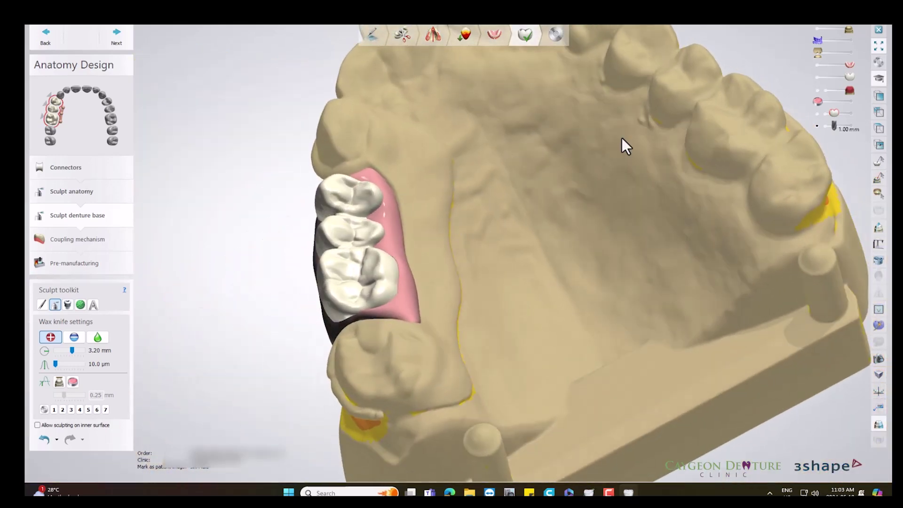
Show the opposing lower jaw to check the denture against it, then restore the upper jaw.
left_click(853, 52)
left_click(817, 30)
mouse_move(817, 31)
right_mouse_down()
mouse_move(725, 111)
mouse_move(580, 107)
mouse_move(633, 67)
mouse_move(637, 95)
mouse_move(639, 60)
right_mouse_up()
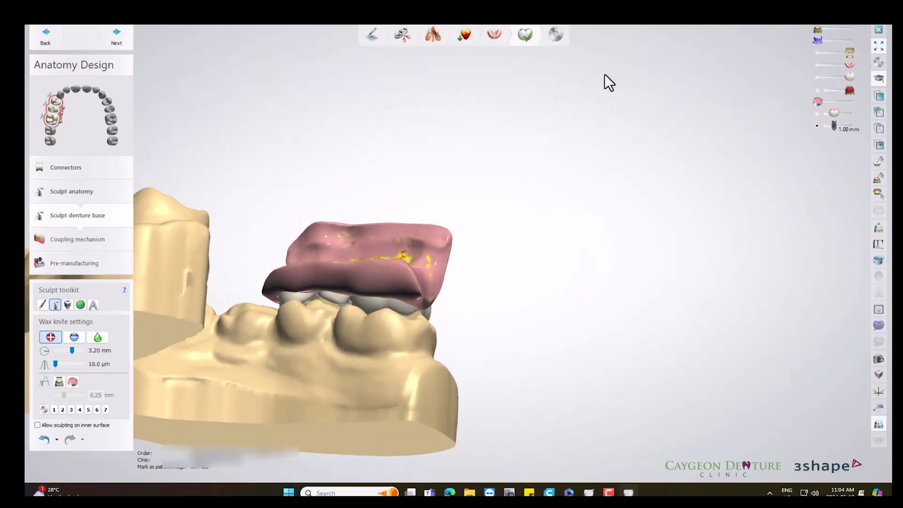
left_click(850, 30)
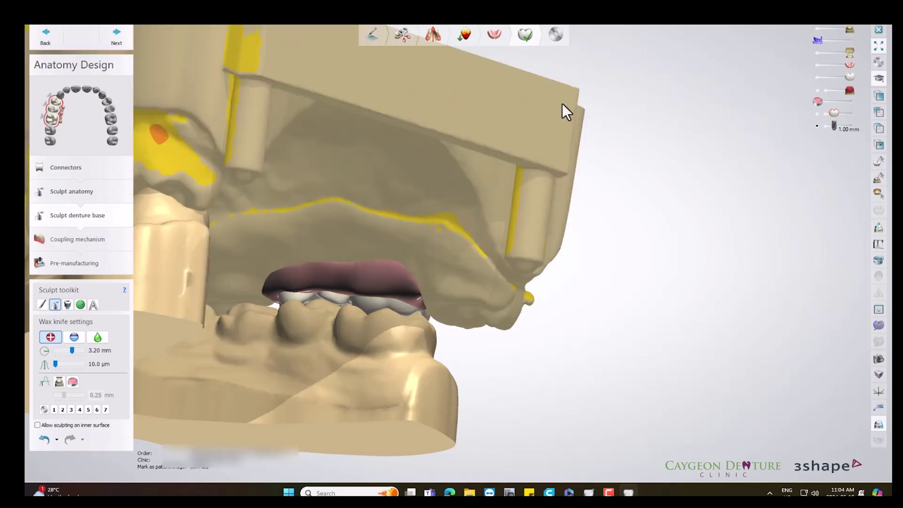
mouse_move(562, 103)
right_mouse_down()
mouse_move(353, 168)
mouse_move(501, 176)
mouse_move(474, 158)
mouse_move(528, 177)
mouse_move(391, 183)
mouse_move(450, 190)
mouse_move(446, 205)
right_mouse_up()
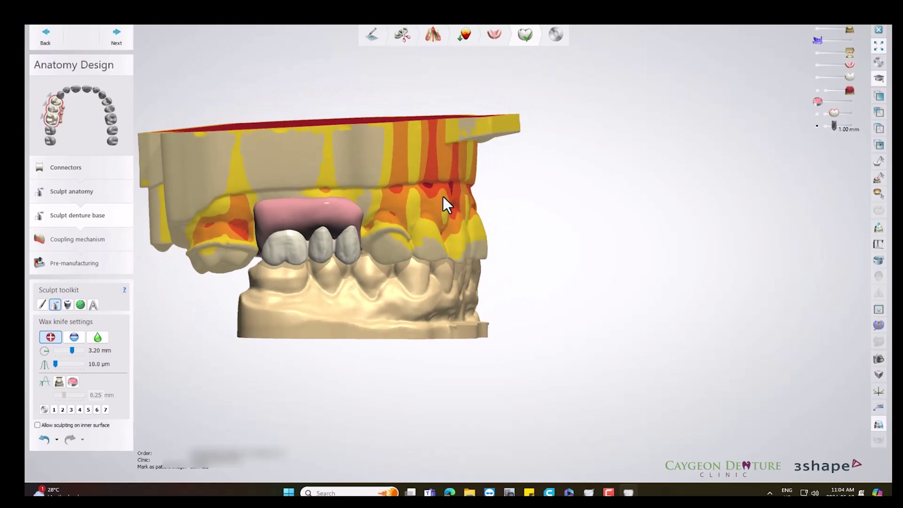
Generate the coupling mechanism and hide the lower jaw to view the upper arch occlusally.
left_click(122, 35)
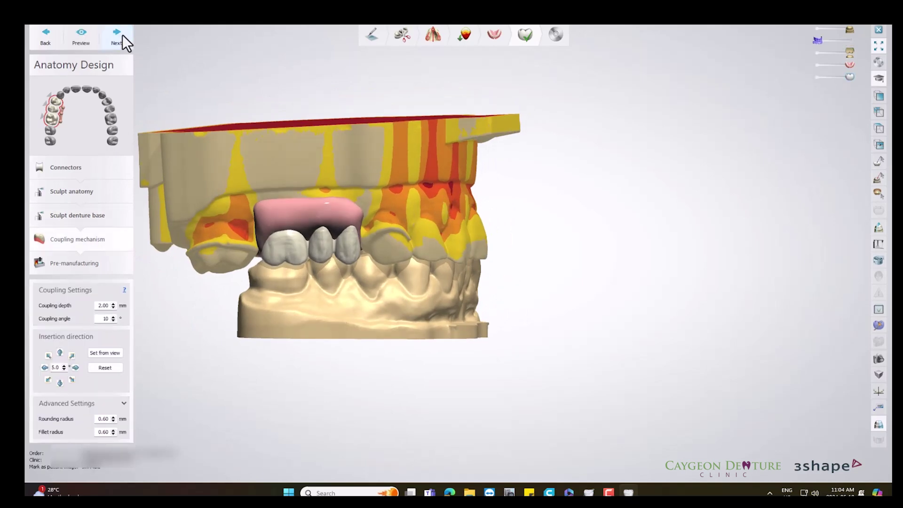
left_click(122, 35)
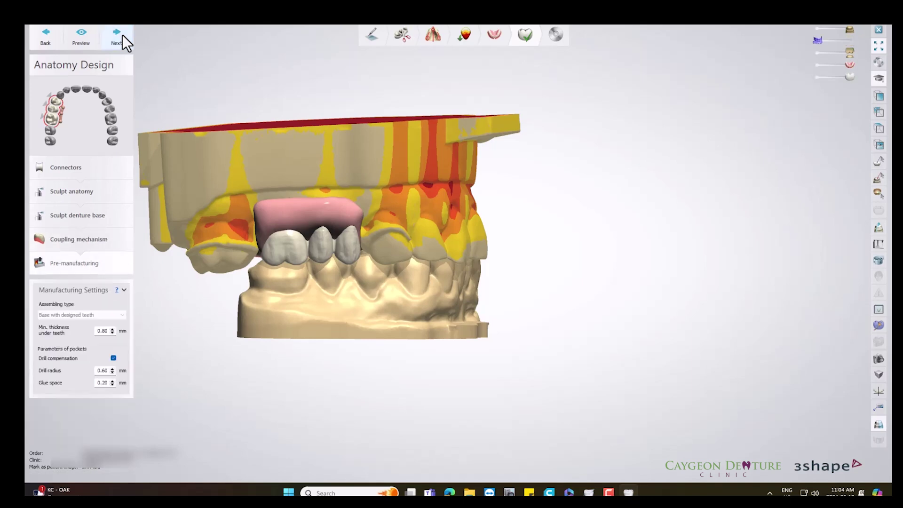
left_click(817, 53)
mouse_move(769, 126)
right_mouse_down()
mouse_move(621, 143)
mouse_move(641, 69)
mouse_move(652, 101)
mouse_move(641, 126)
mouse_move(645, 102)
right_mouse_up()
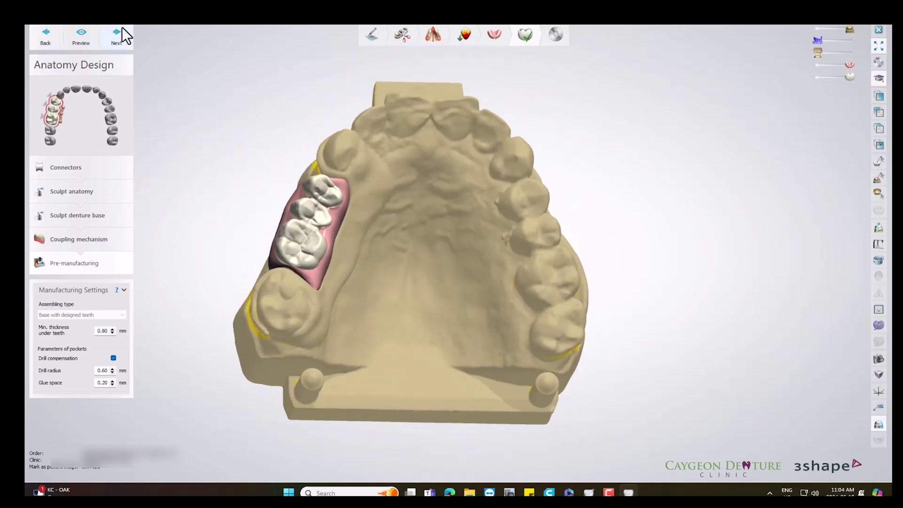
Preview the gingiva cut, then save the Gingiva 16-14 and artificial teeth design.
left_click(83, 31)
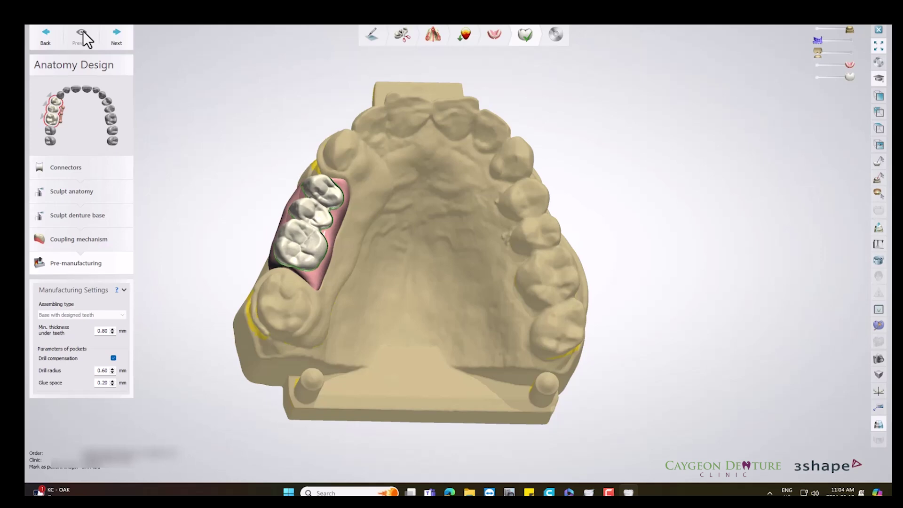
left_click(116, 36)
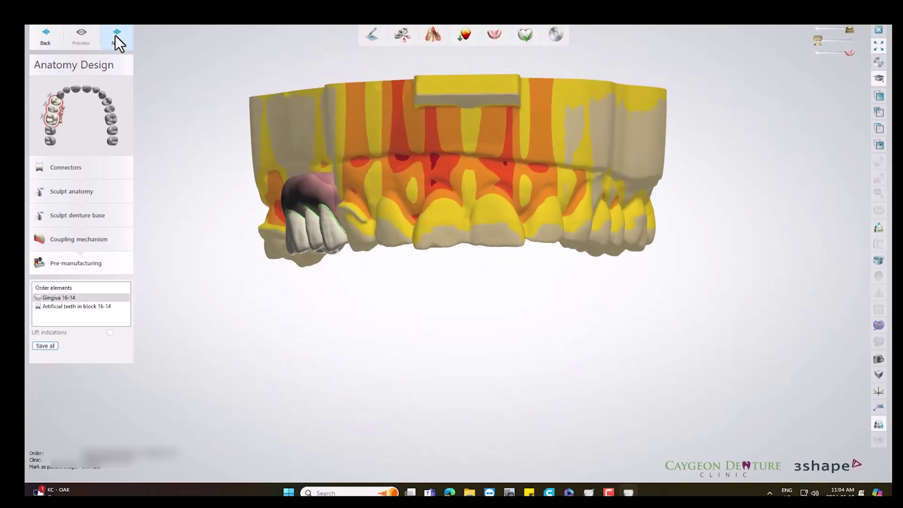
left_click(115, 37)
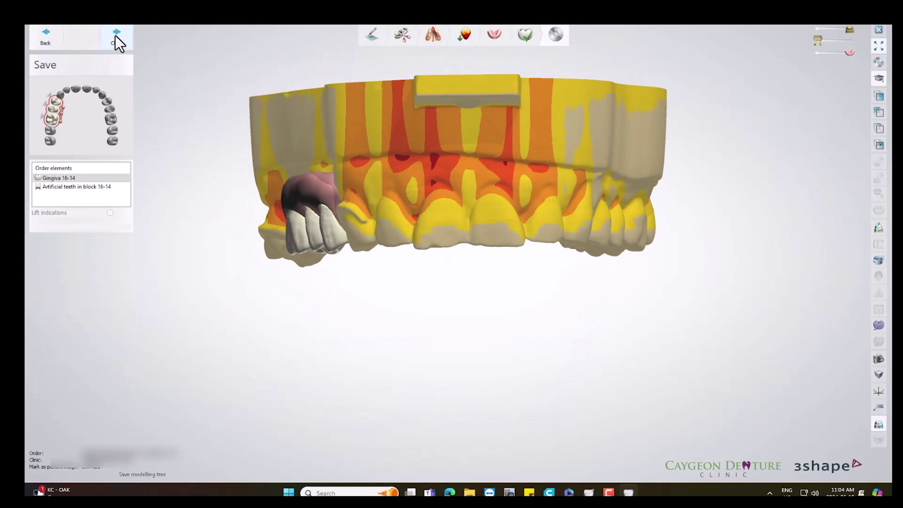